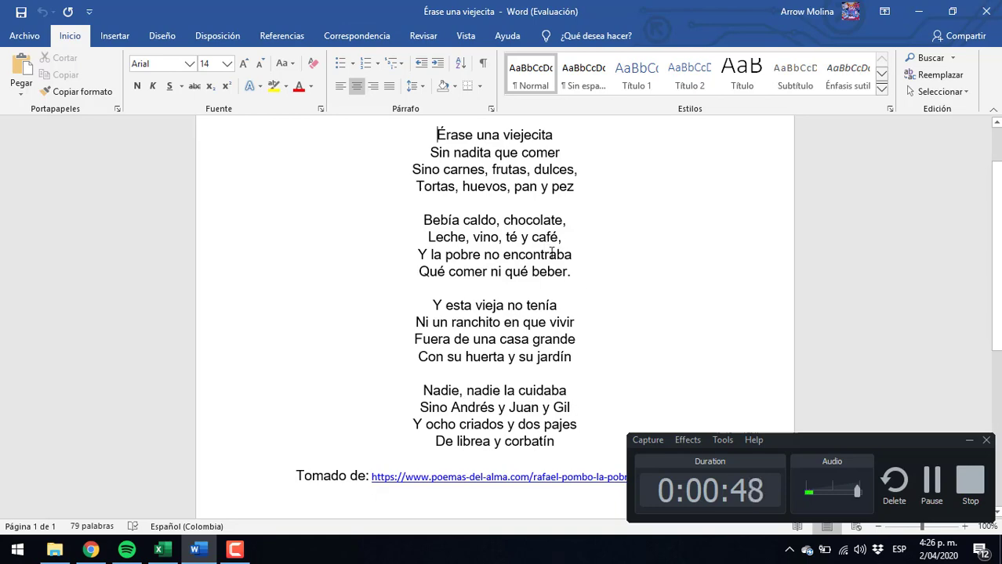
# Switch to the Excel workbook "funciones de texto actividad" and begin a CONCATENAR formula in cell C1.
pyautogui.hotkey('alt', 'Tab')
pyautogui.hotkey('alt', 'Tab')
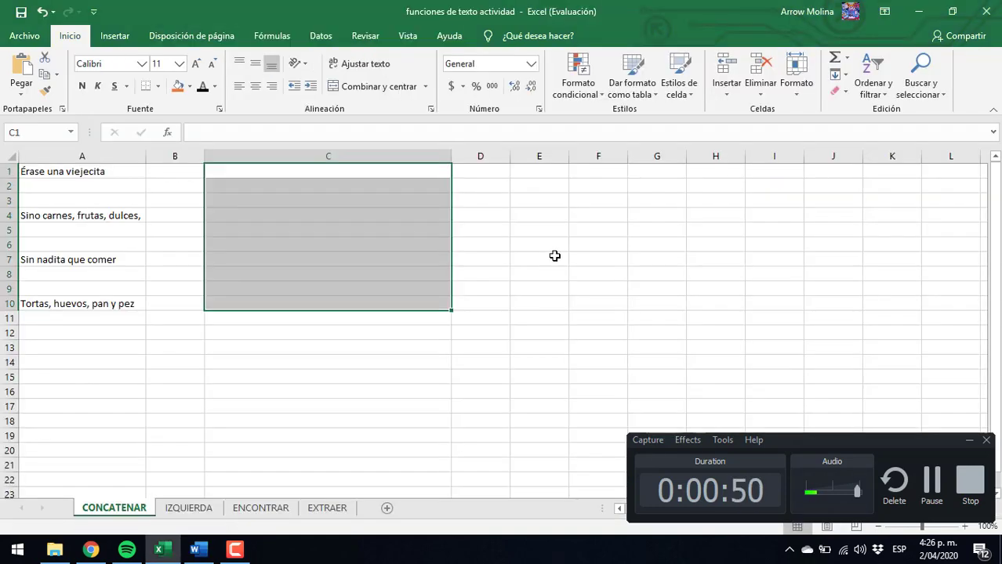
pyautogui.click(150, 227)
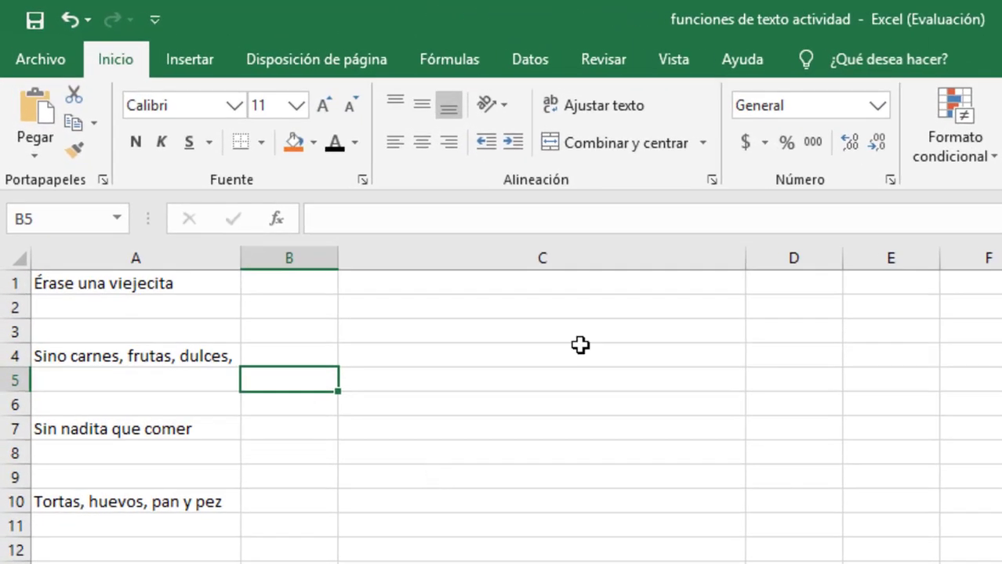
pyautogui.click(586, 284)
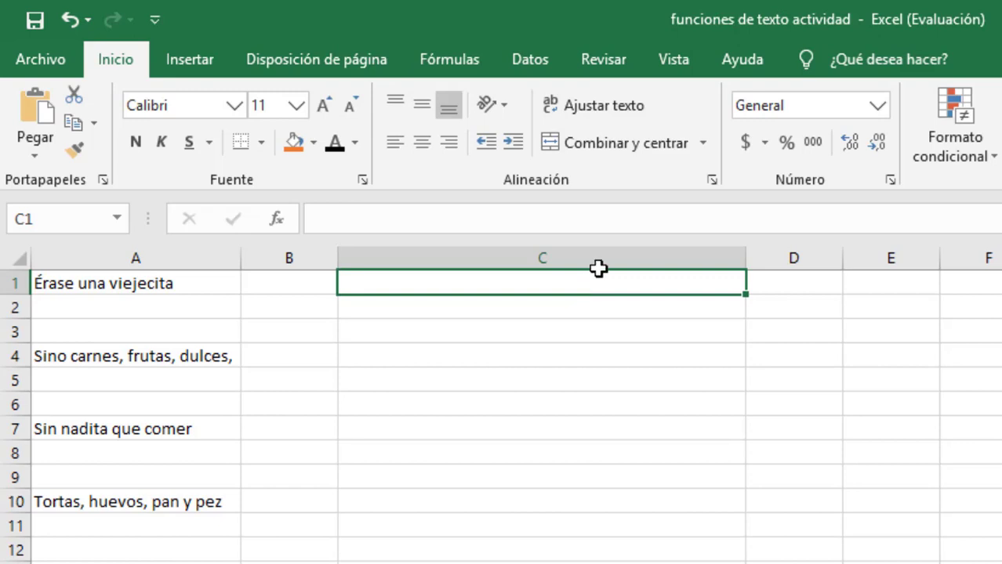
pyautogui.click(643, 223)
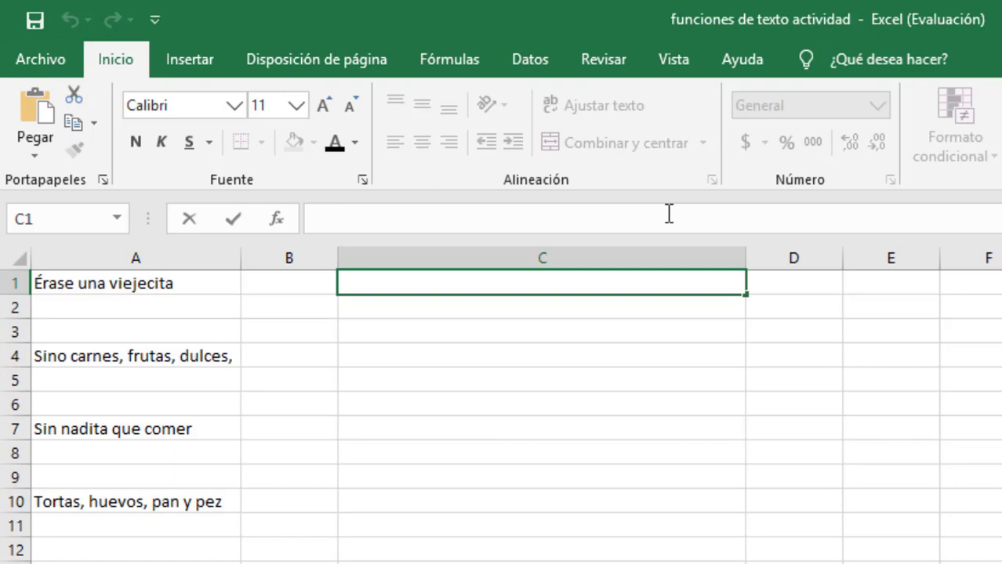
pyautogui.write('=')
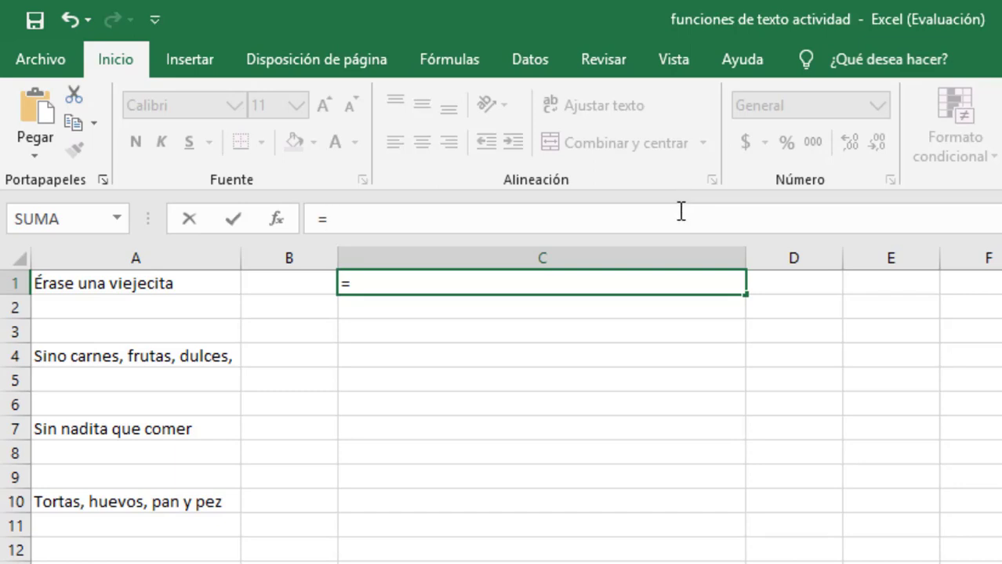
pyautogui.write('concatenar')
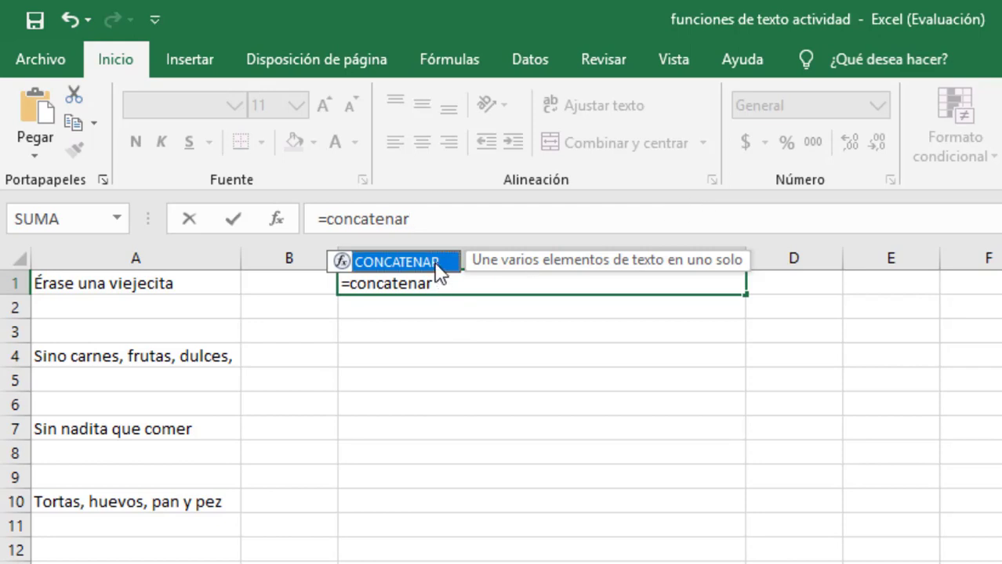
pyautogui.click(434, 217)
pyautogui.write('(')
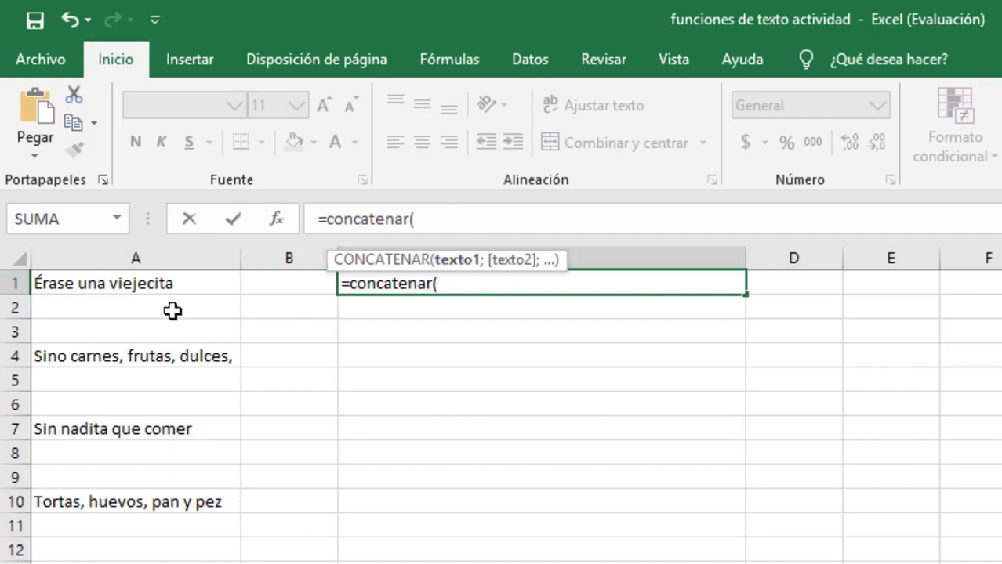
# Supply cells A1 and A7 as the first two arguments of the CONCATENAR formula, separated by a semicolon.
pyautogui.click(137, 282)
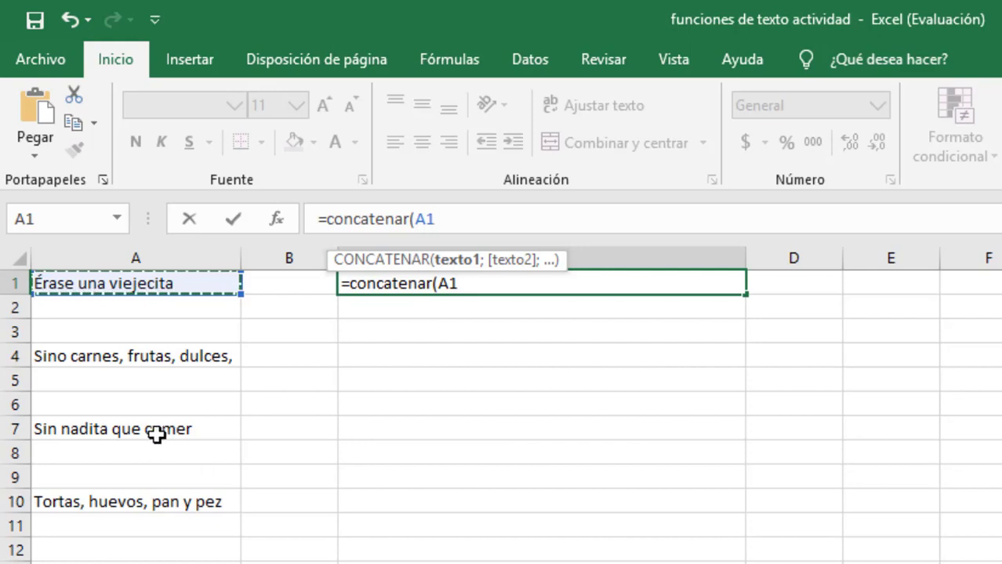
pyautogui.write(';')
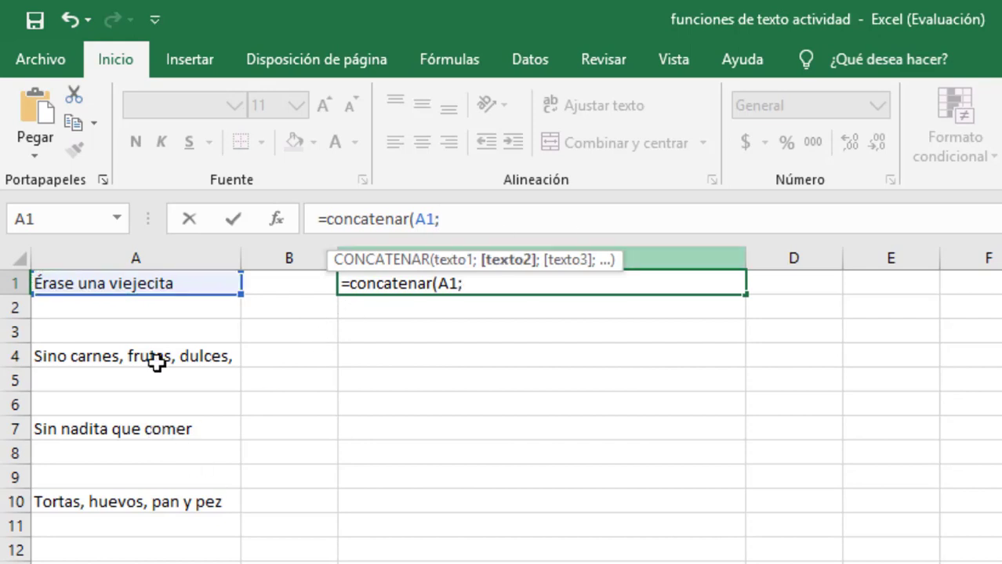
pyautogui.click(150, 424)
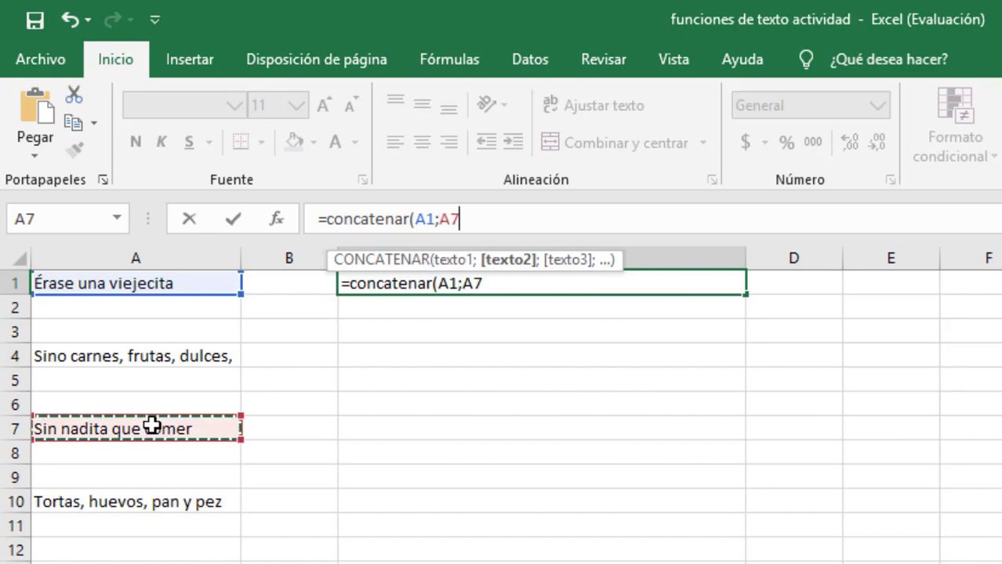
pyautogui.write(':')
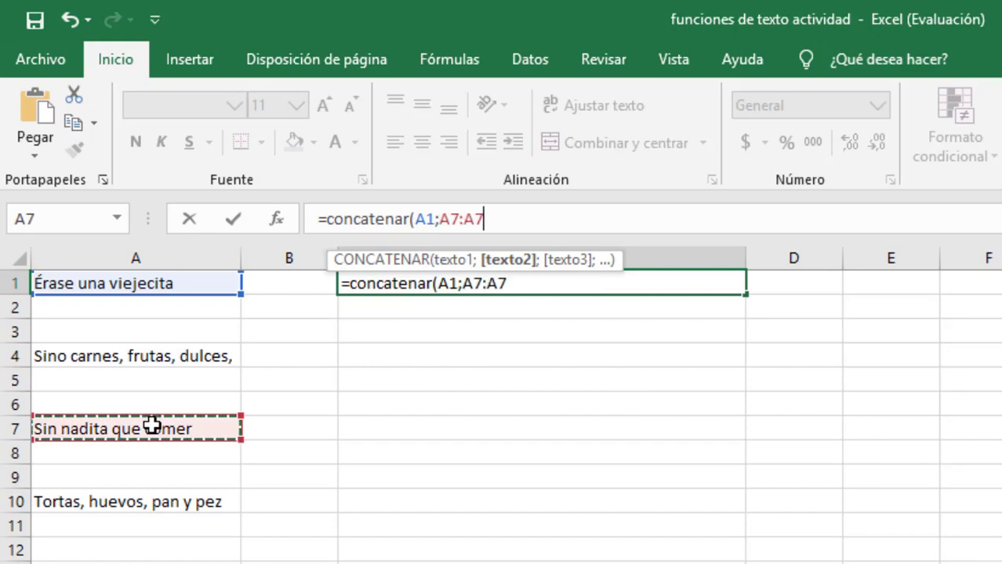
pyautogui.click(204, 355)
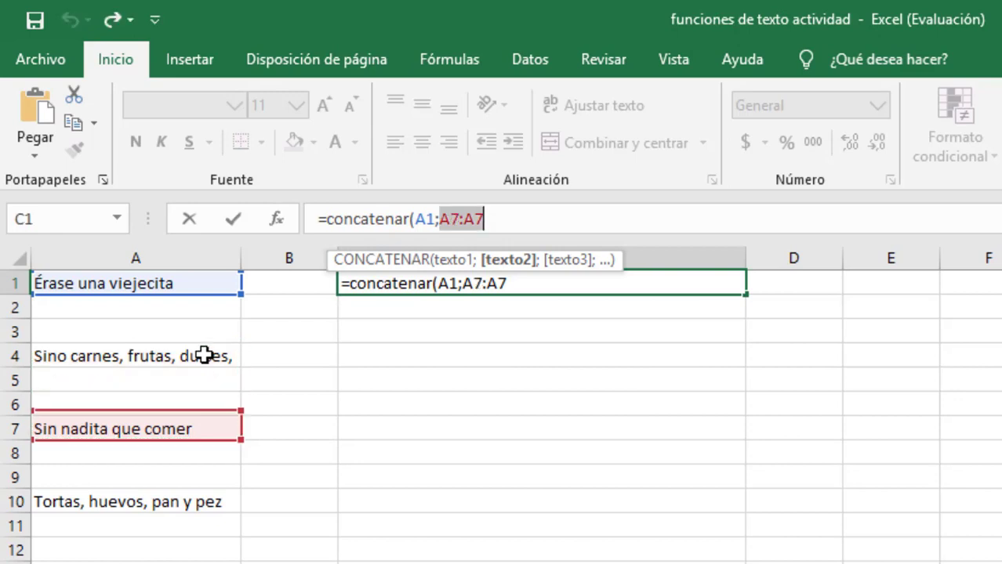
pyautogui.hotkey('ctrl', 'z')
pyautogui.press('End')
pyautogui.press('BackSpace')
pyautogui.press('BackSpace')
pyautogui.press('BackSpace')
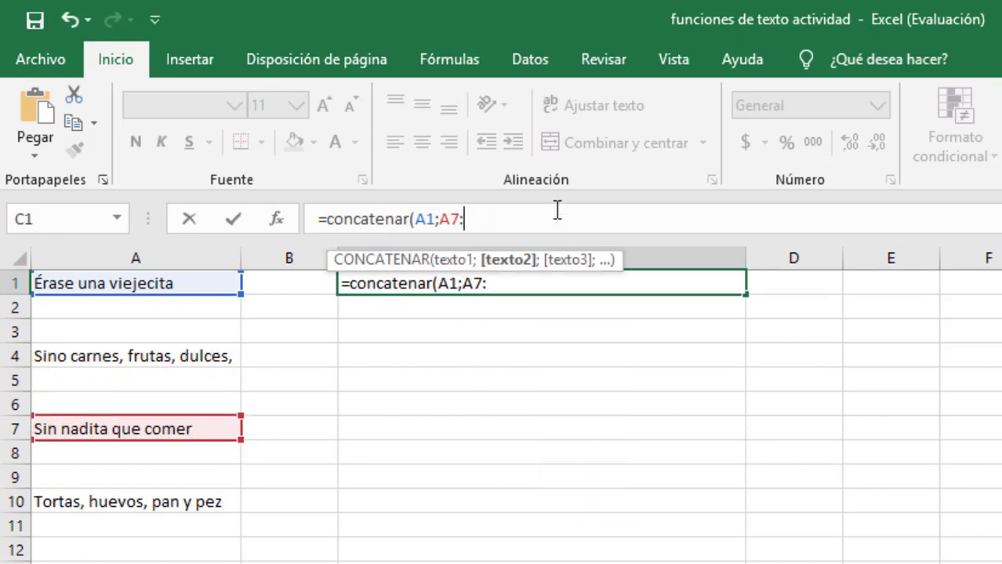
# Add A4 and A10 as the remaining arguments and enter the formula =concatenar(A1;A7;A4;A10) in C1.
pyautogui.write(';')
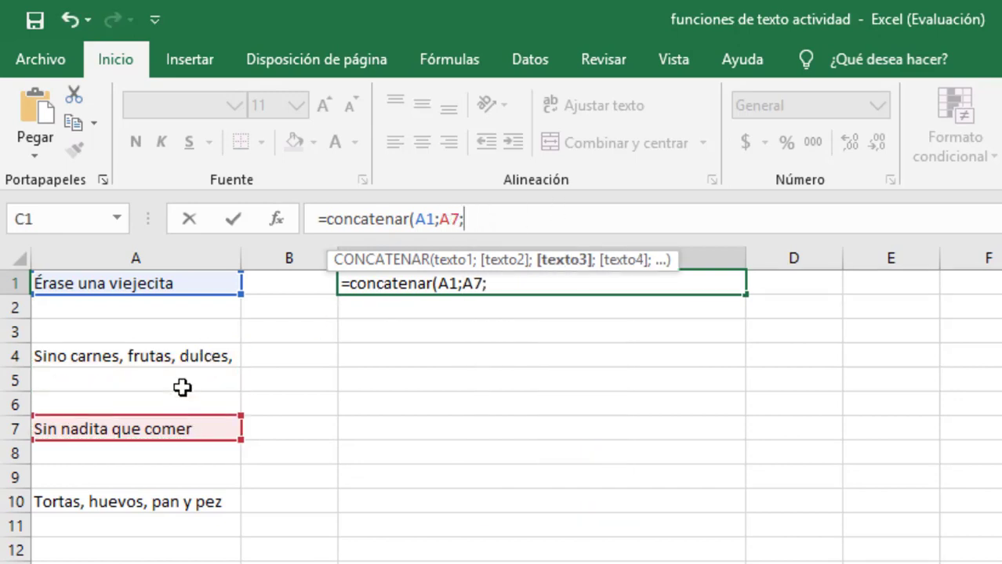
pyautogui.click(185, 361)
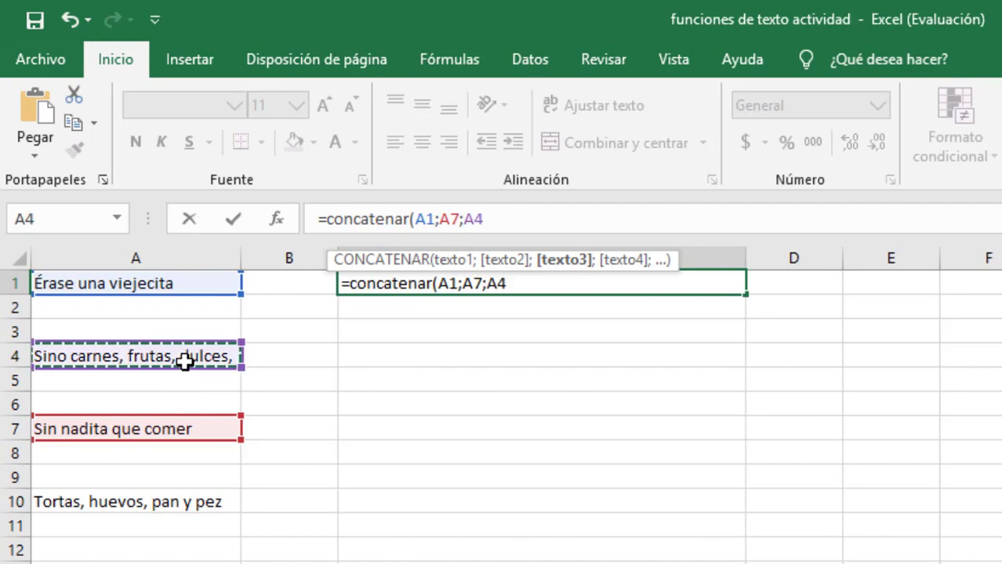
pyautogui.write(';')
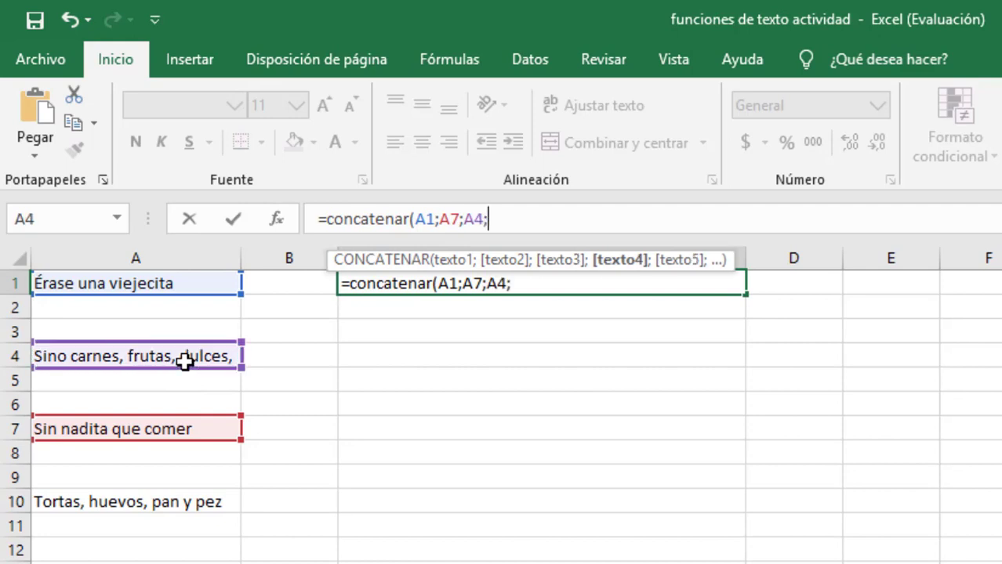
pyautogui.click(202, 502)
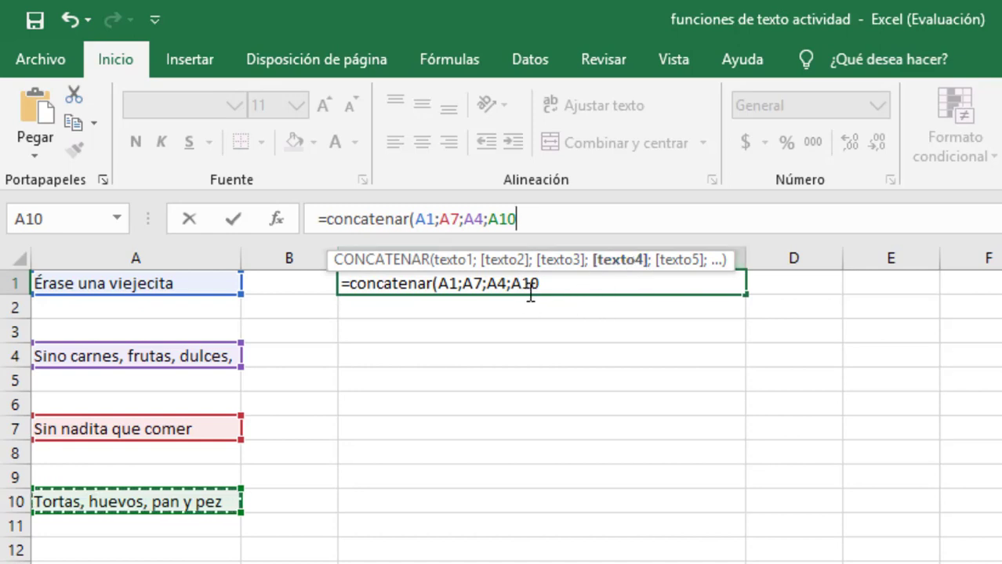
pyautogui.write(')')
pyautogui.click(698, 220)
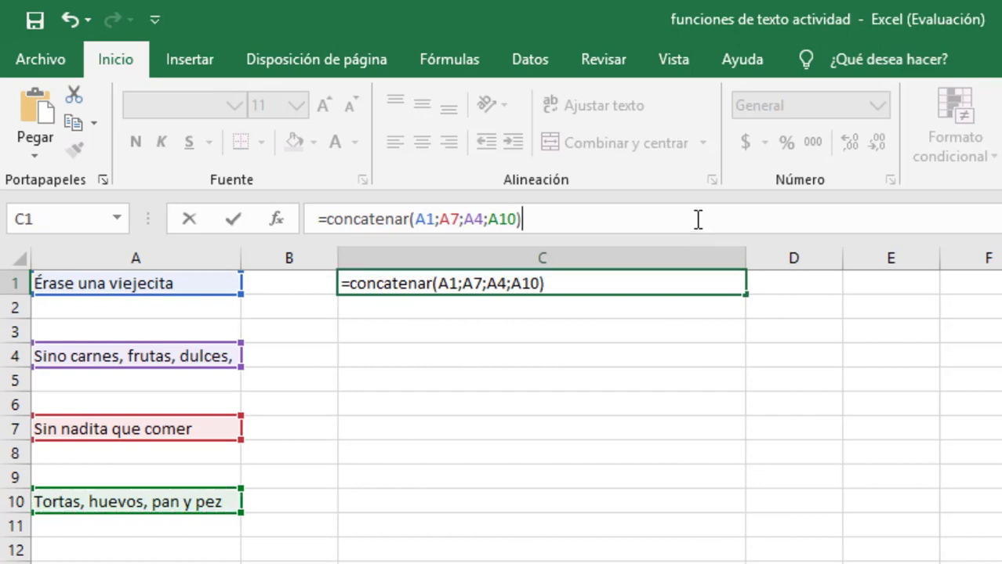
pyautogui.press('Return')
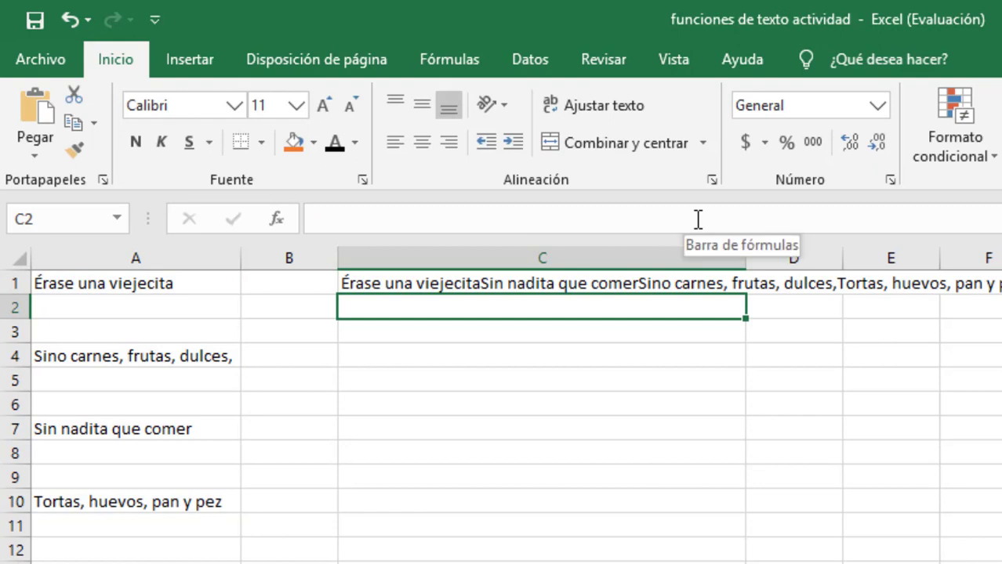
# Compare the joined text in C1 with the source verses in column A, checking the spacing between phrases.
pyautogui.press('Up')
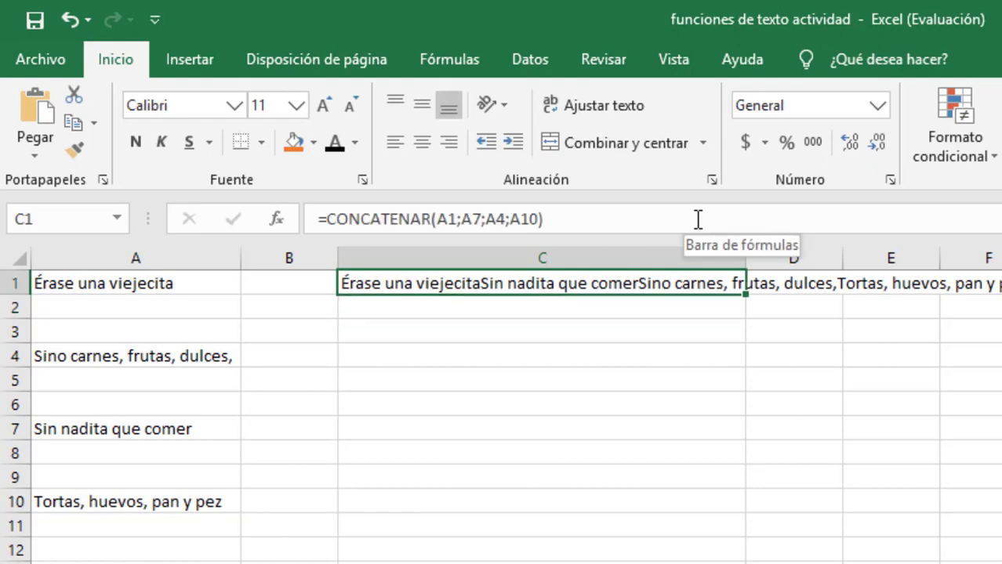
pyautogui.click(654, 377)
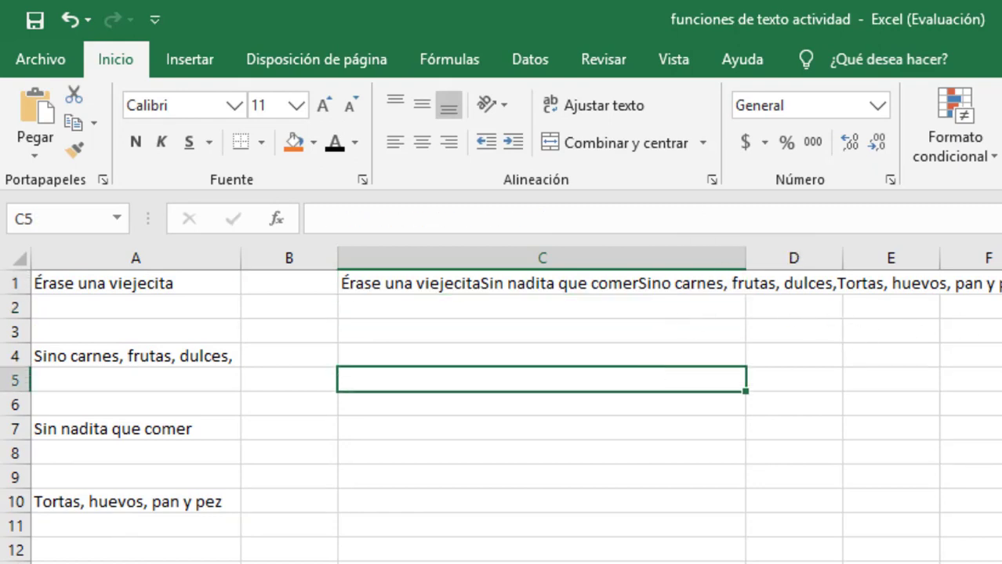
pyautogui.click(538, 289)
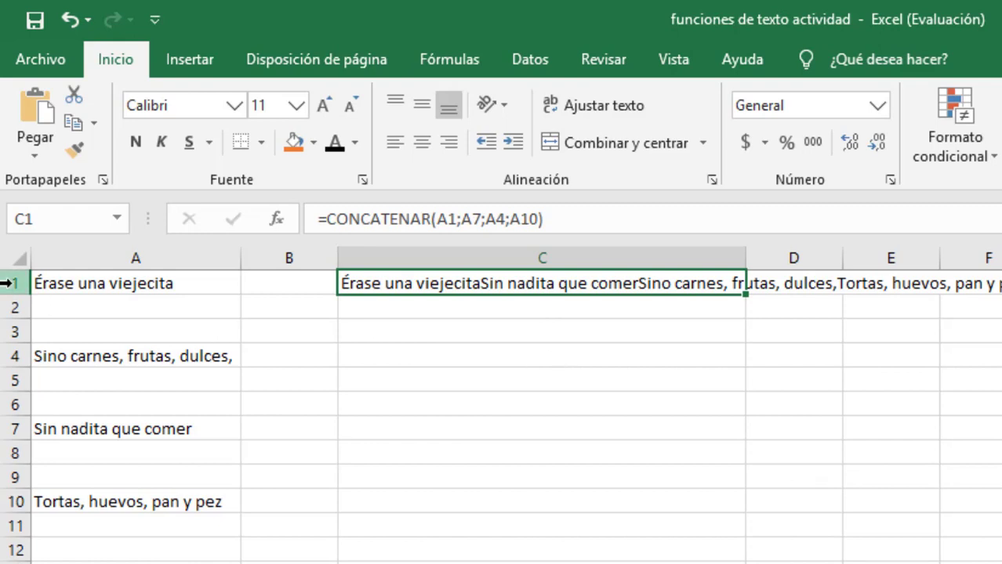
pyautogui.click(122, 284)
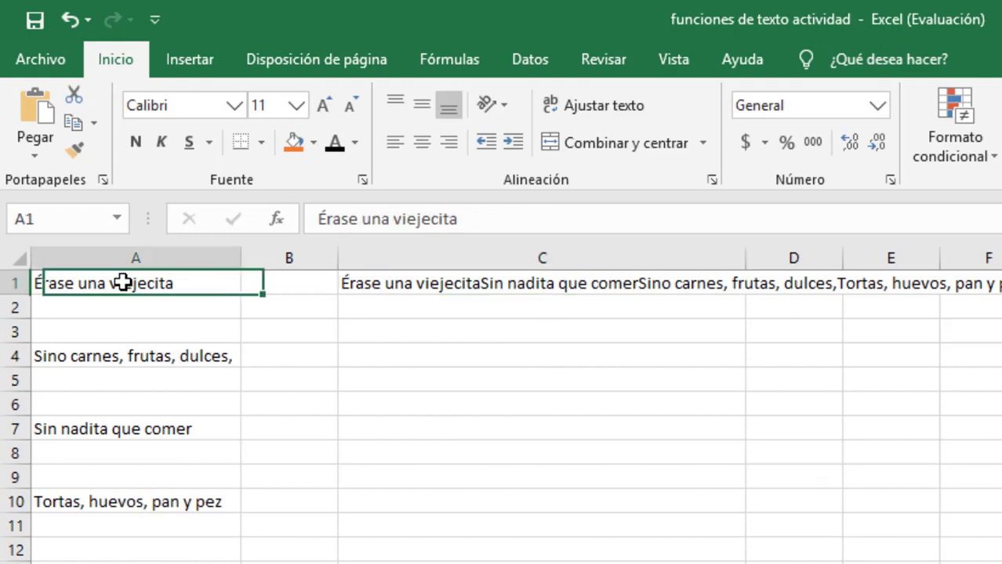
pyautogui.click(198, 356)
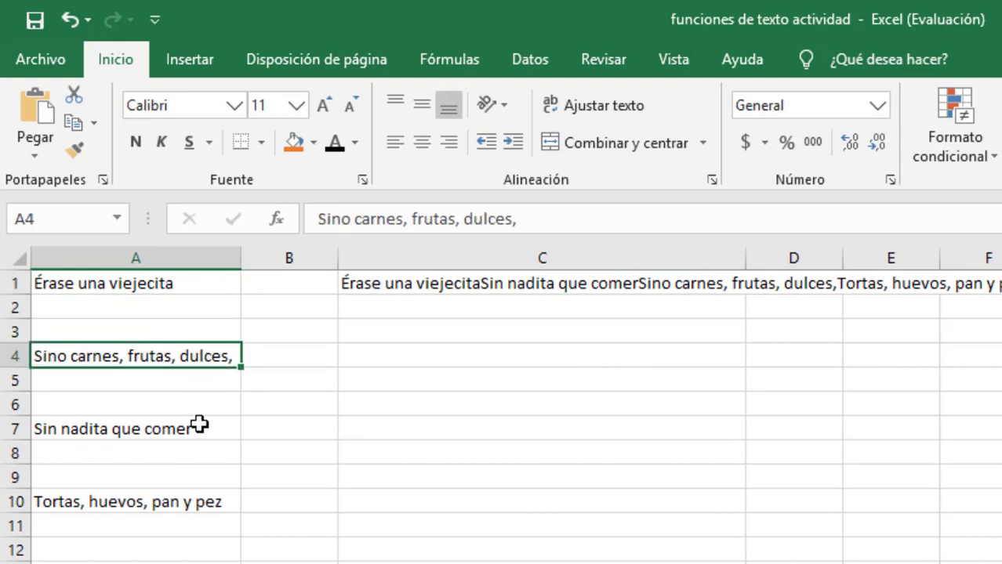
pyautogui.click(175, 286)
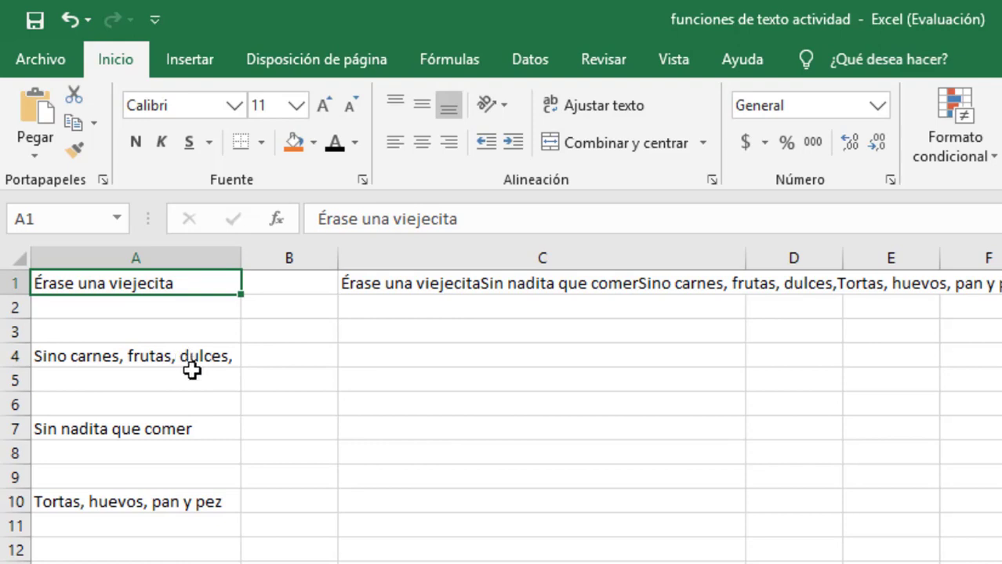
# Insert a quoted space " " as a separate argument between A1 and A7 in the C1 formula.
pyautogui.click(449, 286)
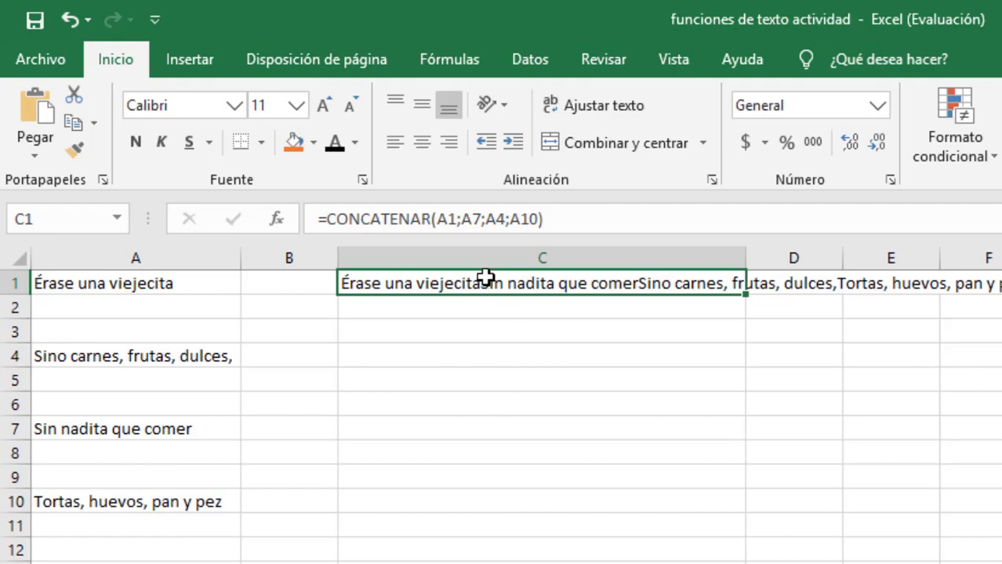
pyautogui.click(522, 222)
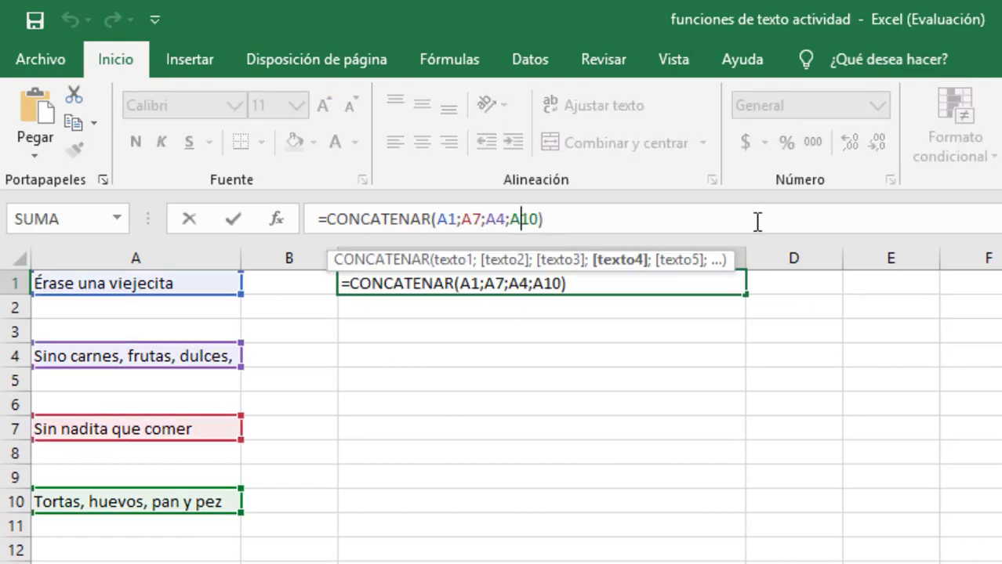
pyautogui.click(438, 220)
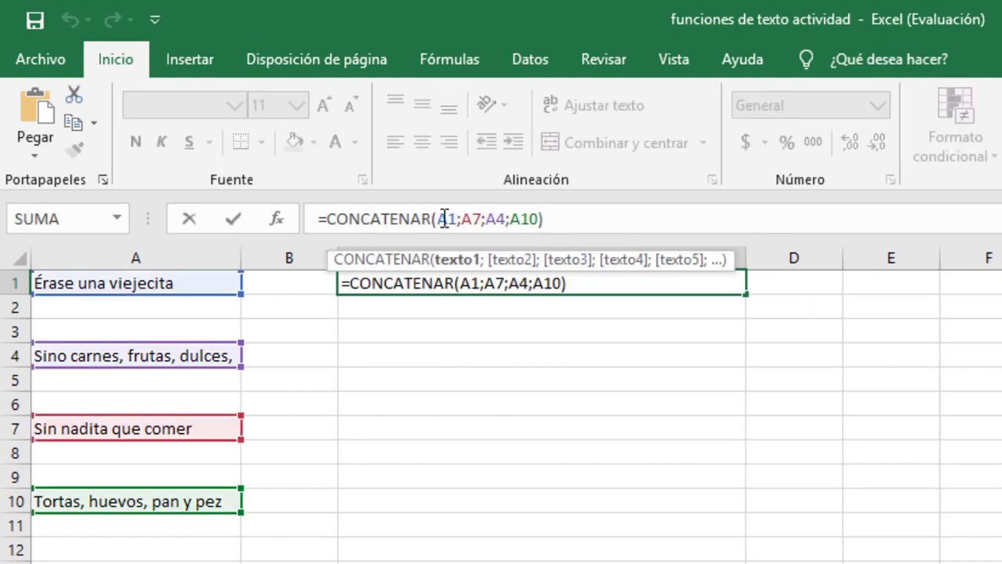
pyautogui.click(458, 219)
pyautogui.press('Right')
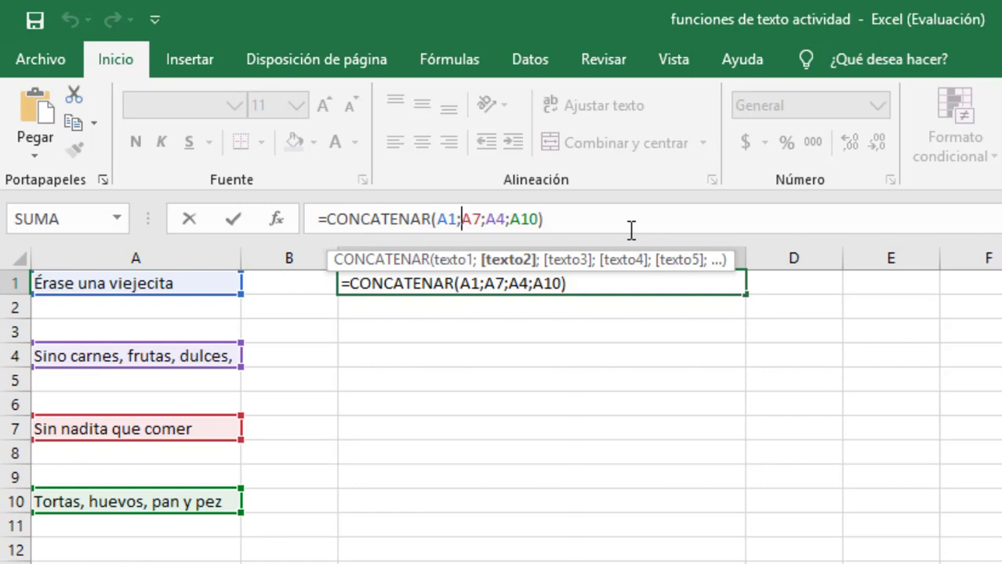
pyautogui.write('""')
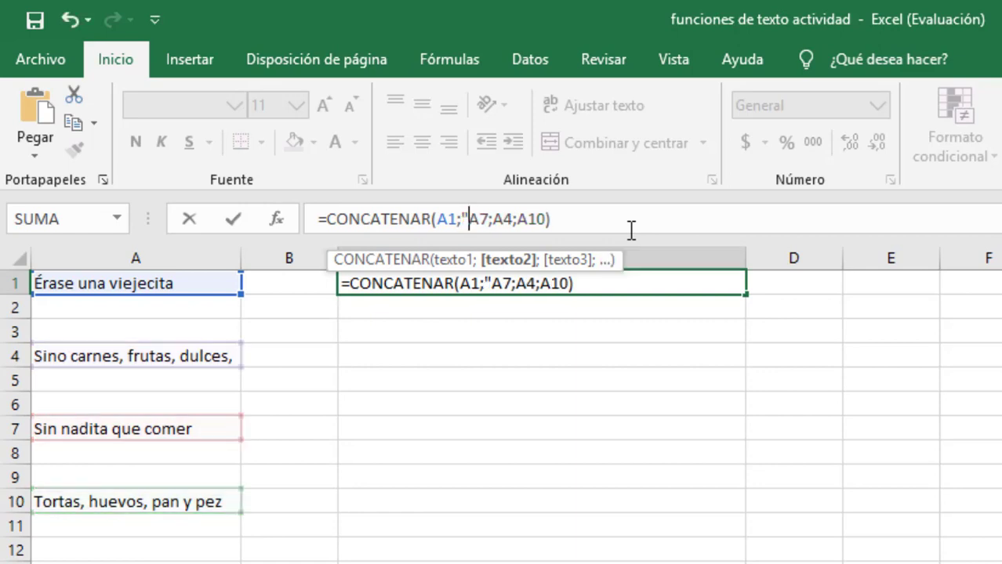
pyautogui.press('Left')
pyautogui.press('Right')
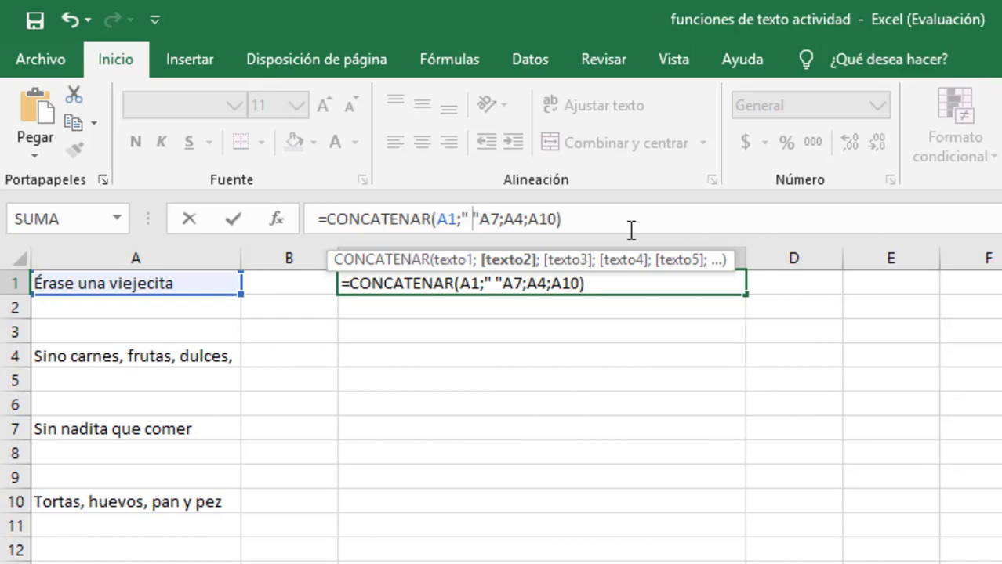
pyautogui.press('Left')
pyautogui.press('Right')
pyautogui.press('Left')
pyautogui.press('Right')
pyautogui.press('Right')
pyautogui.write(';')
# Insert another quoted space " " as a separate argument between A7 and A4 in the C1 formula.
pyautogui.press('Right')
pyautogui.press('Right')
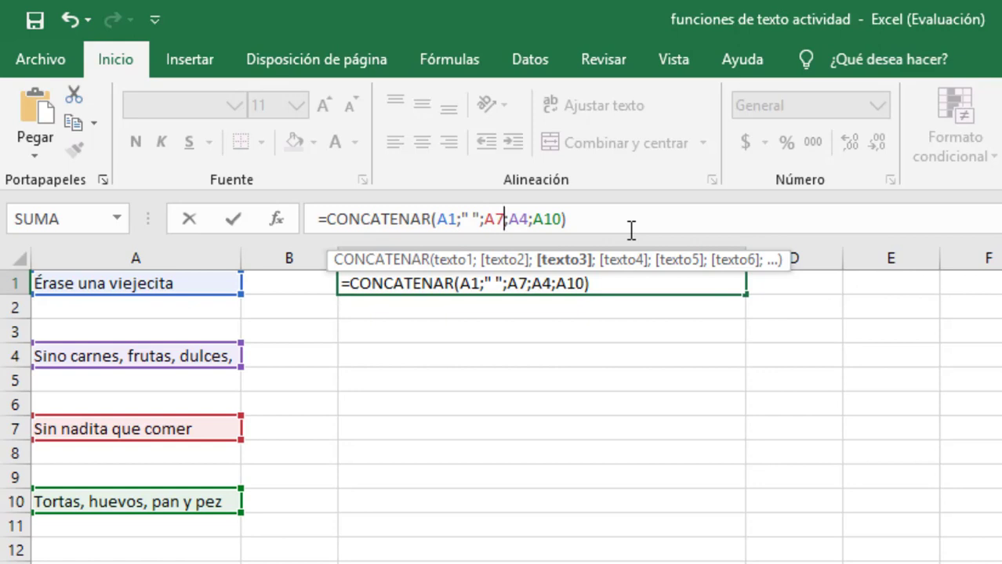
pyautogui.press('Right')
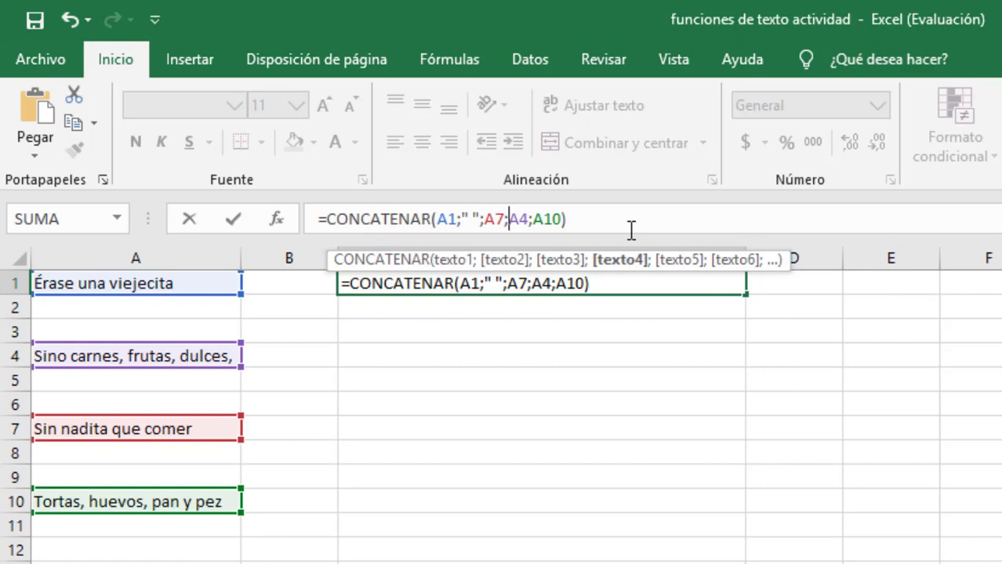
pyautogui.write('" "')
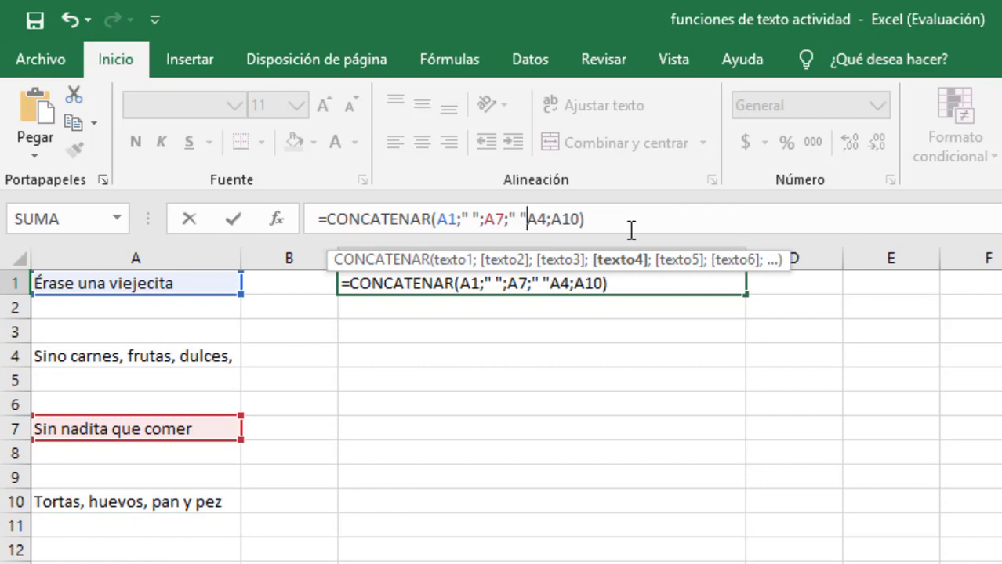
pyautogui.write(';')
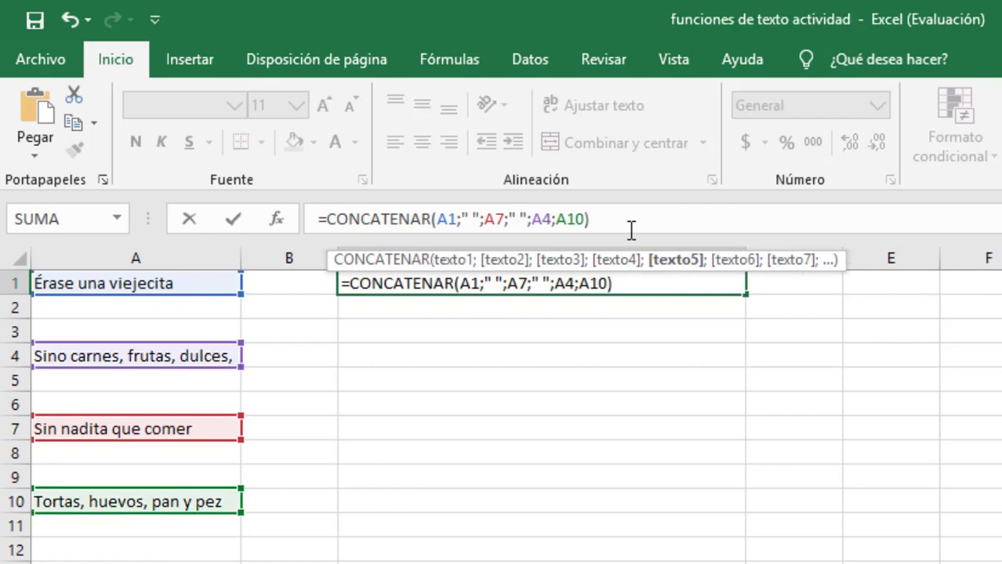
# Insert a quoted space " " as a separate argument between A4 and A10 and enter the completed C1 formula.
pyautogui.press('Right')
pyautogui.press('Right')
pyautogui.press('Right')
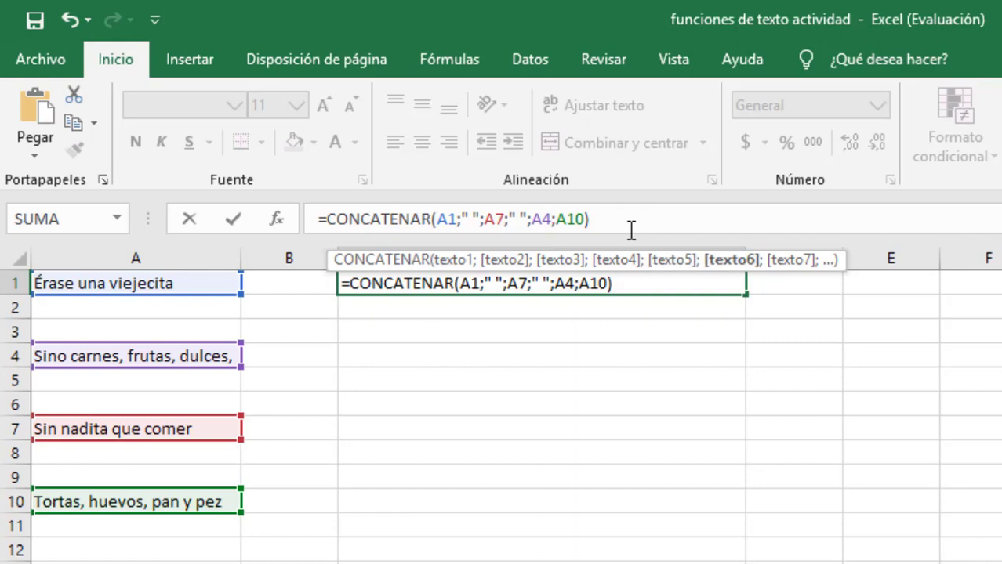
pyautogui.write('" "')
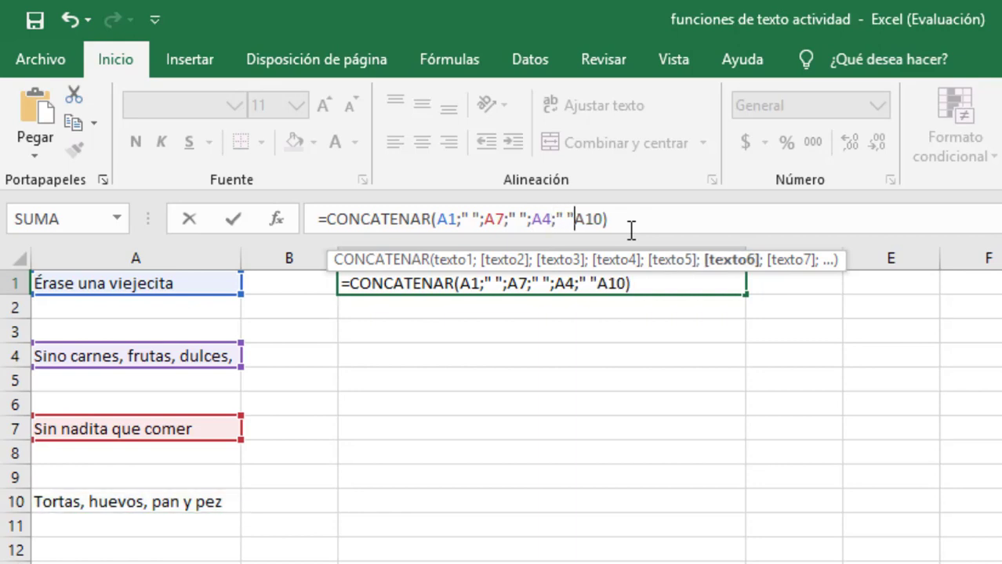
pyautogui.write(';')
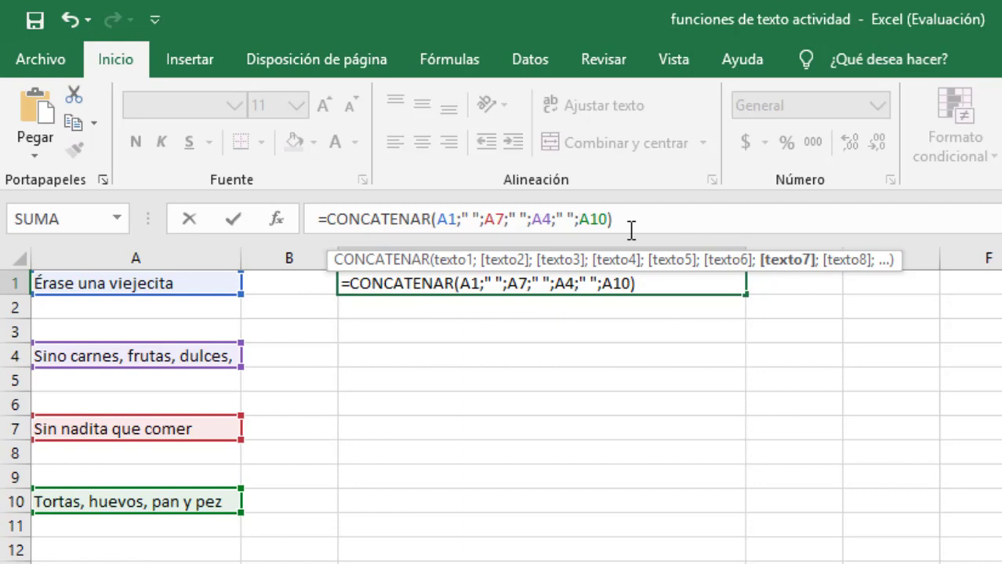
pyautogui.press('Right')
pyautogui.press('Right')
pyautogui.press('Right')
pyautogui.press('Right')
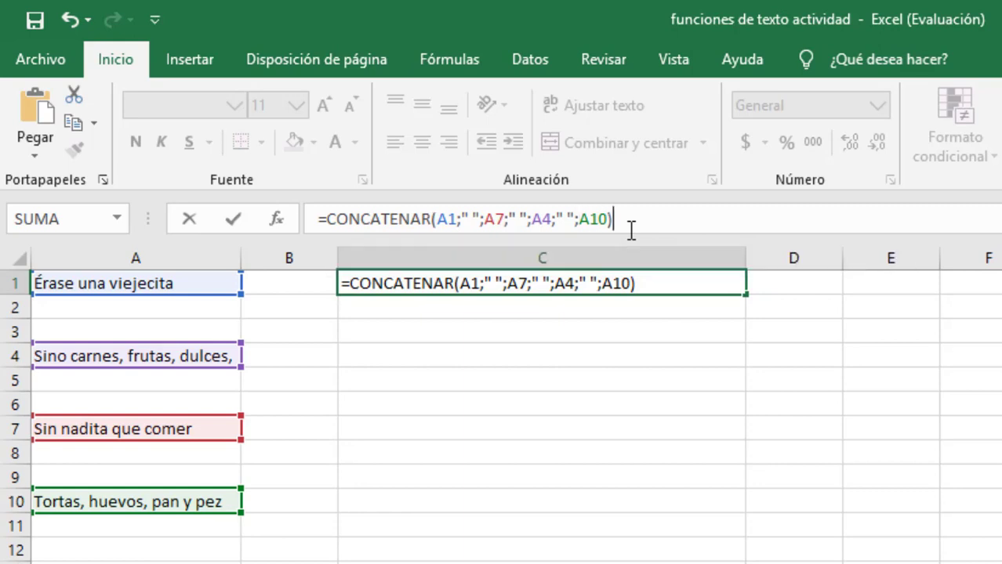
pyautogui.press('Return')
pyautogui.press('Up')
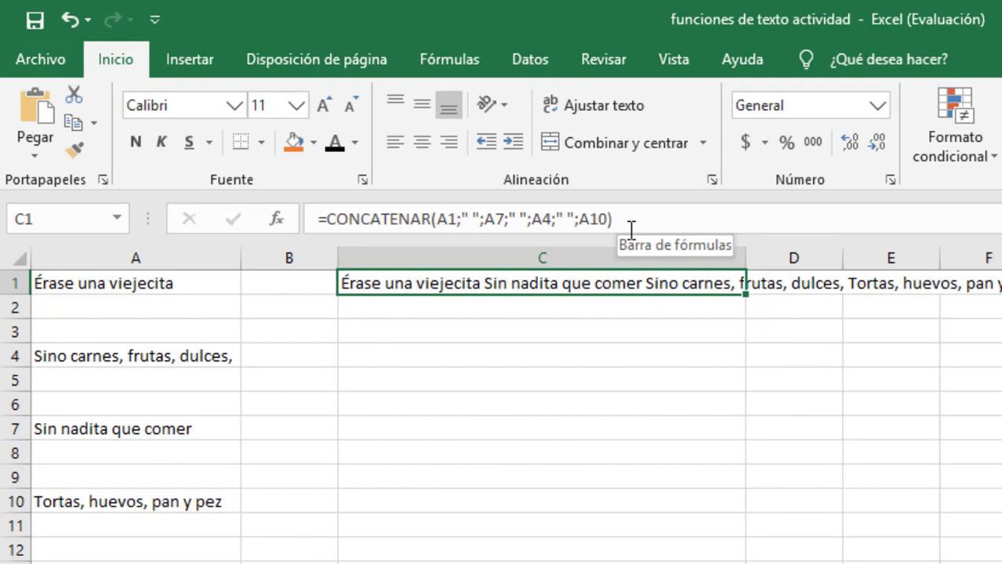
# Enter a CONCATENAR formula in C4 with the unquoted word Érase as its only argument.
pyautogui.click(472, 354)
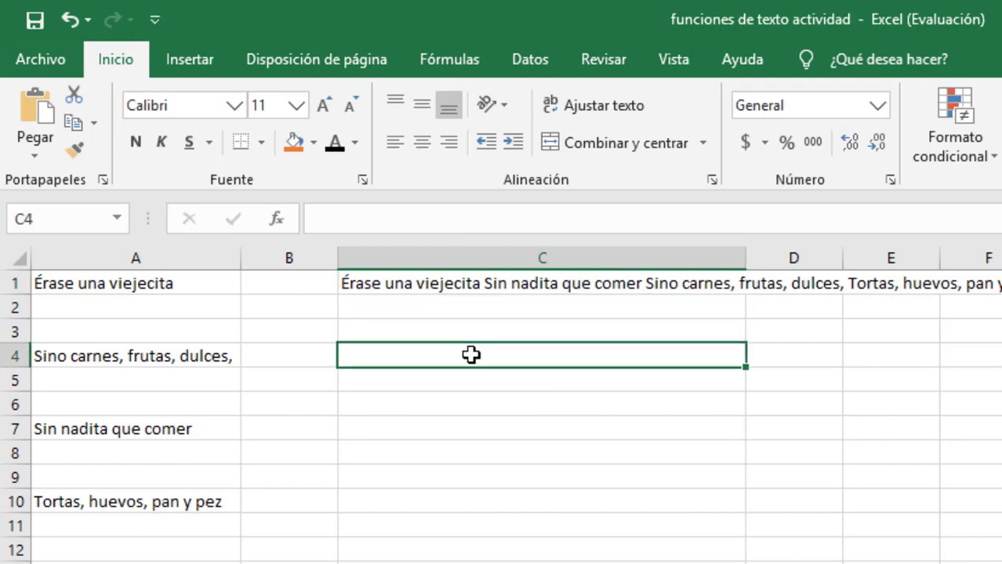
pyautogui.click(687, 330)
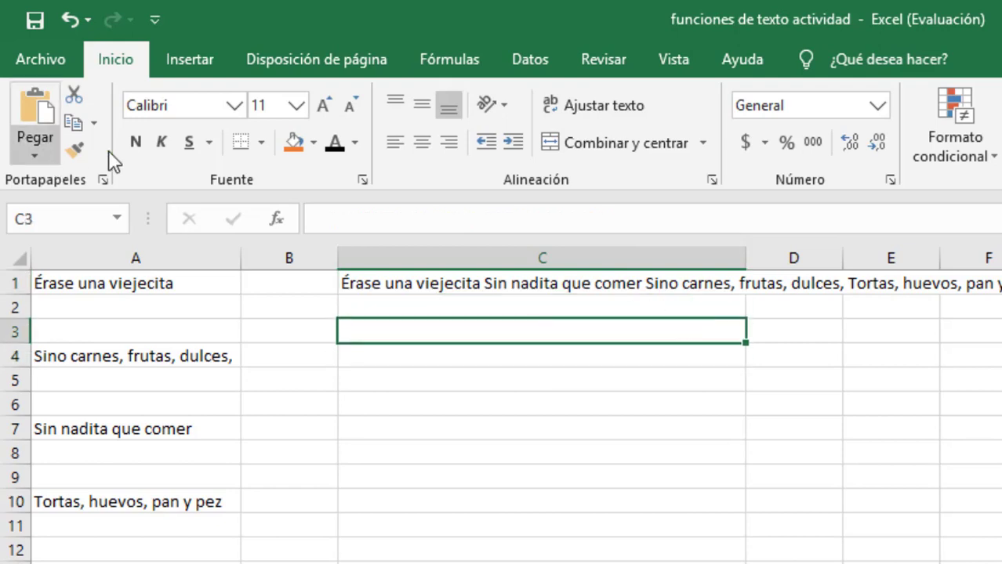
pyautogui.click(510, 218)
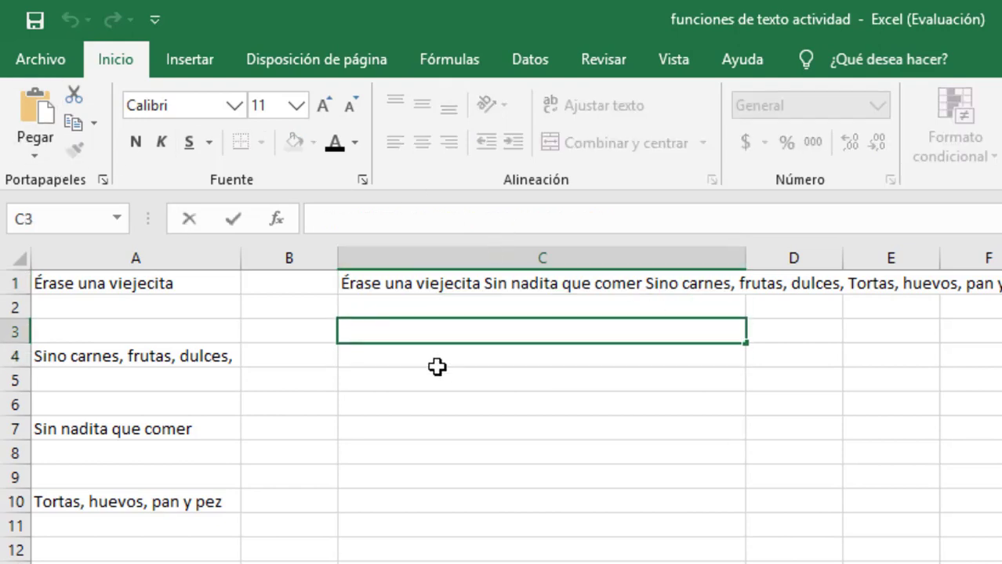
pyautogui.click(629, 356)
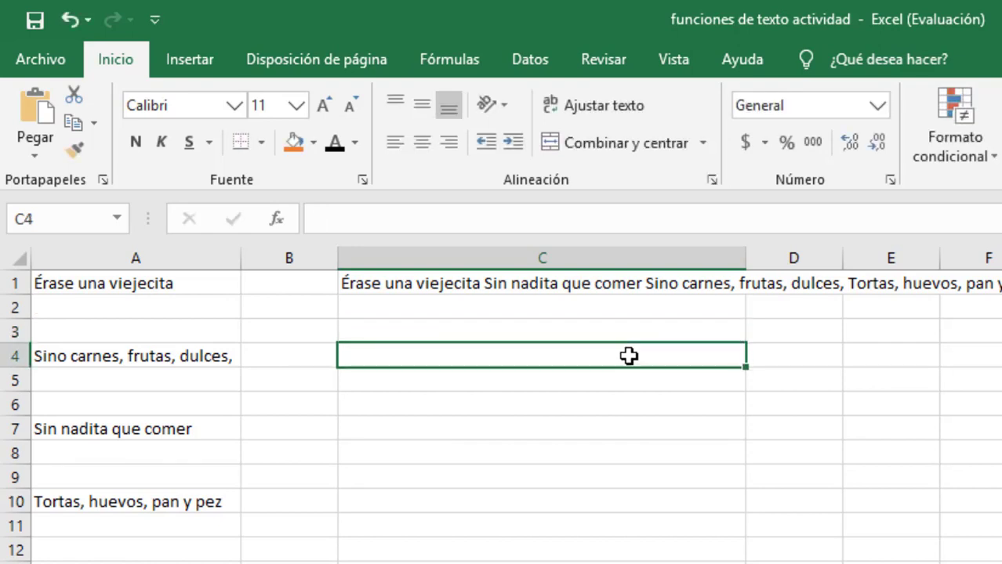
pyautogui.write('=c')
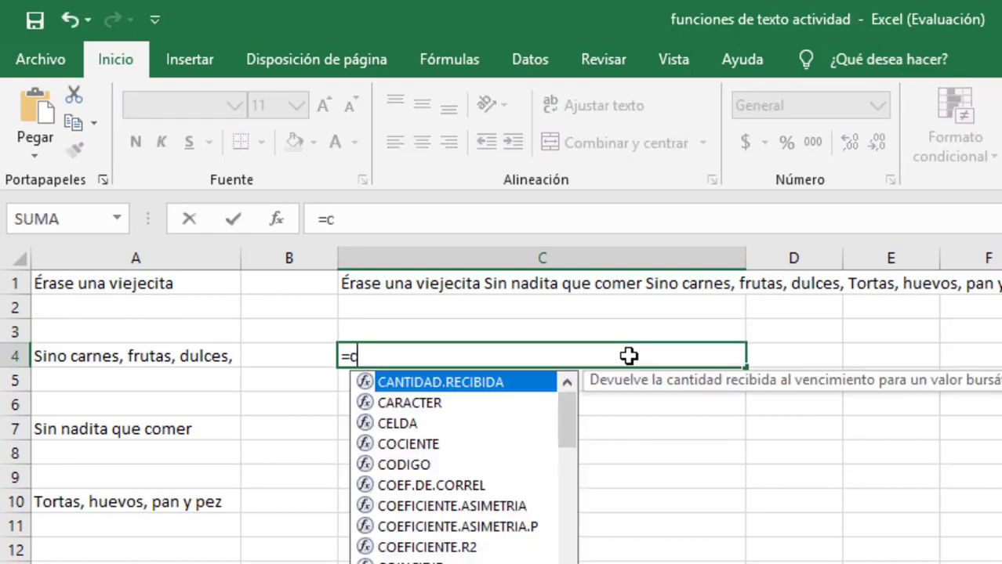
pyautogui.write('oncatenar')
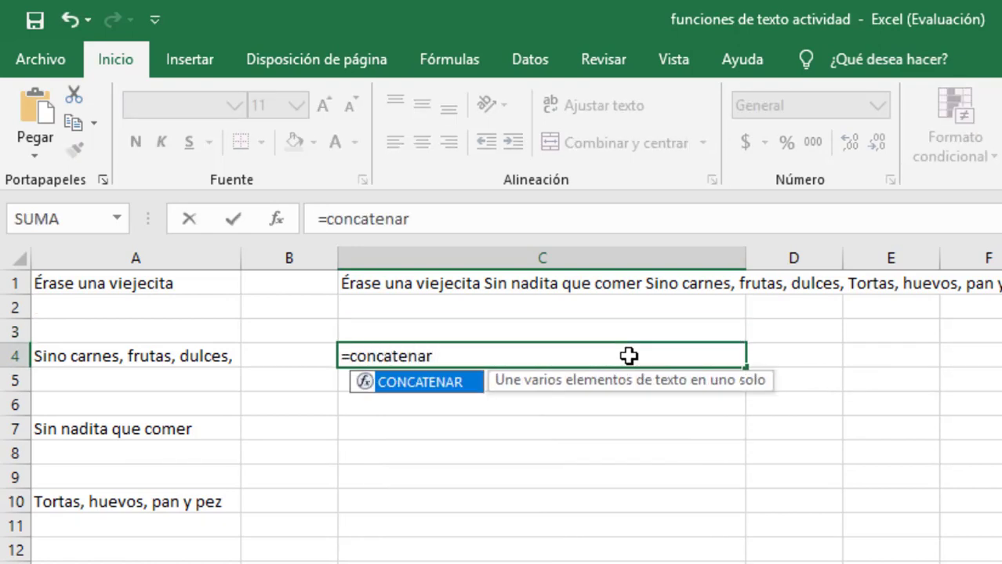
pyautogui.write('(')
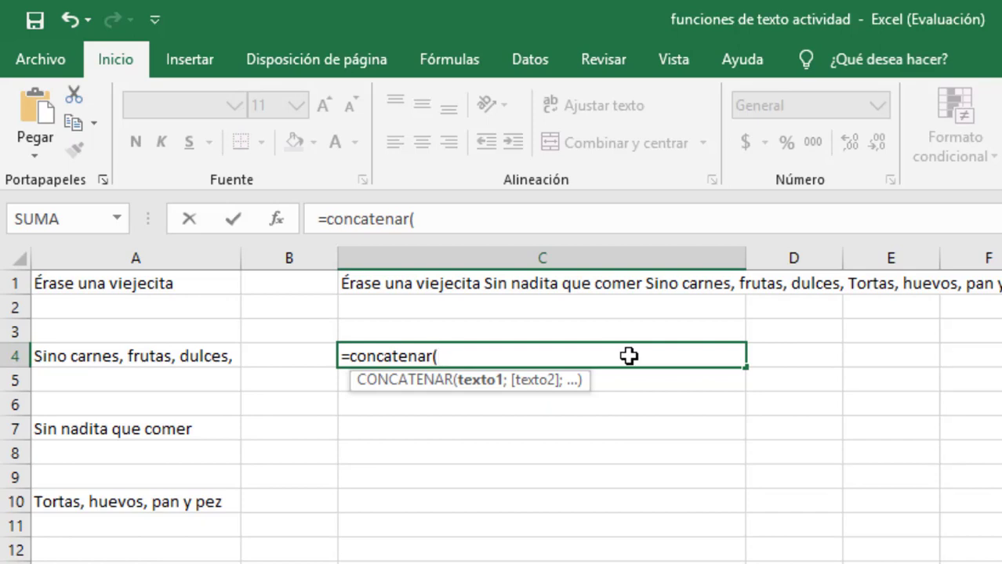
pyautogui.write('Érase')
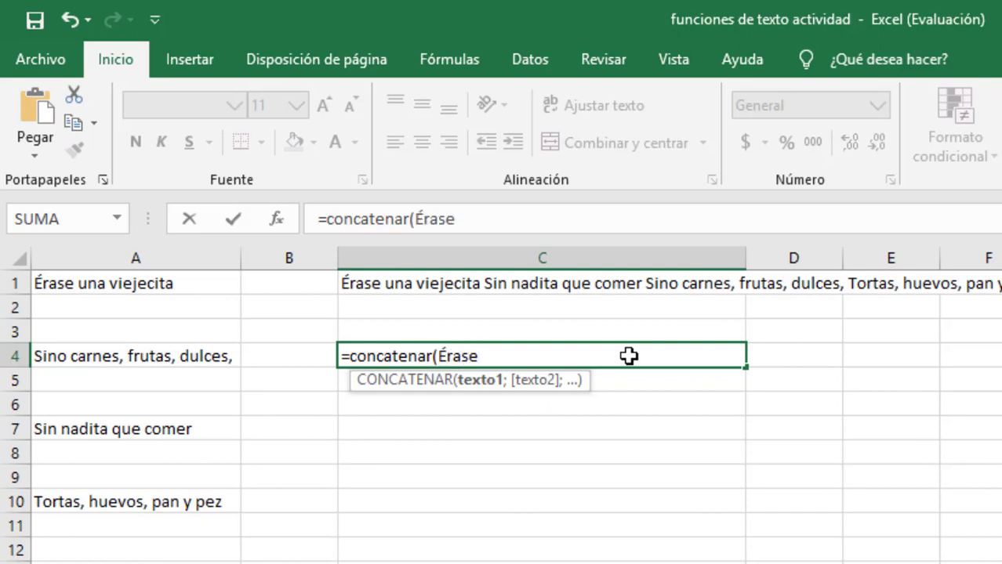
pyautogui.press('Left')
pyautogui.press('Down')
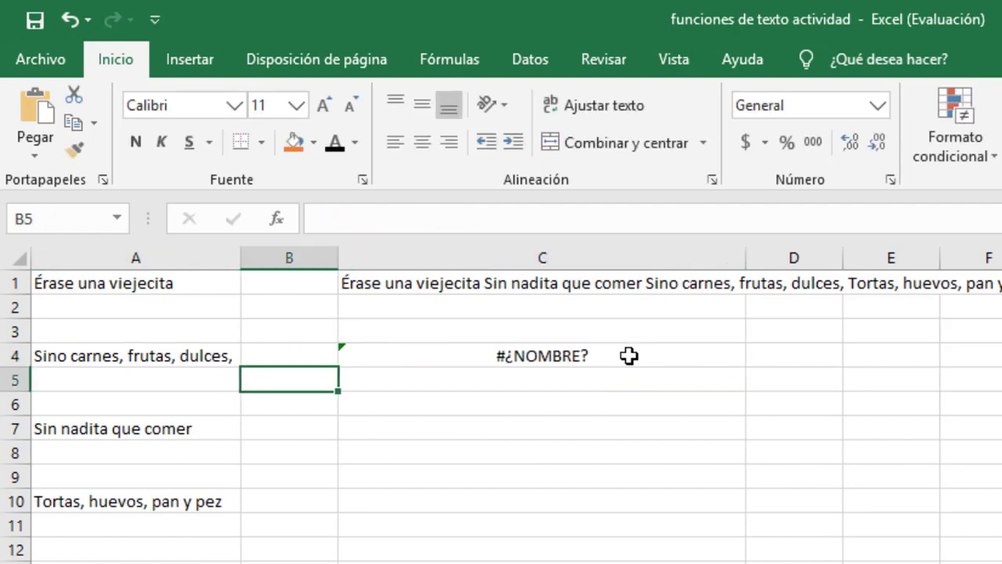
# Enclose Érase in quotation marks in the C4 formula and add an empty quoted string as the second argument.
pyautogui.click(629, 356)
pyautogui.click(476, 220)
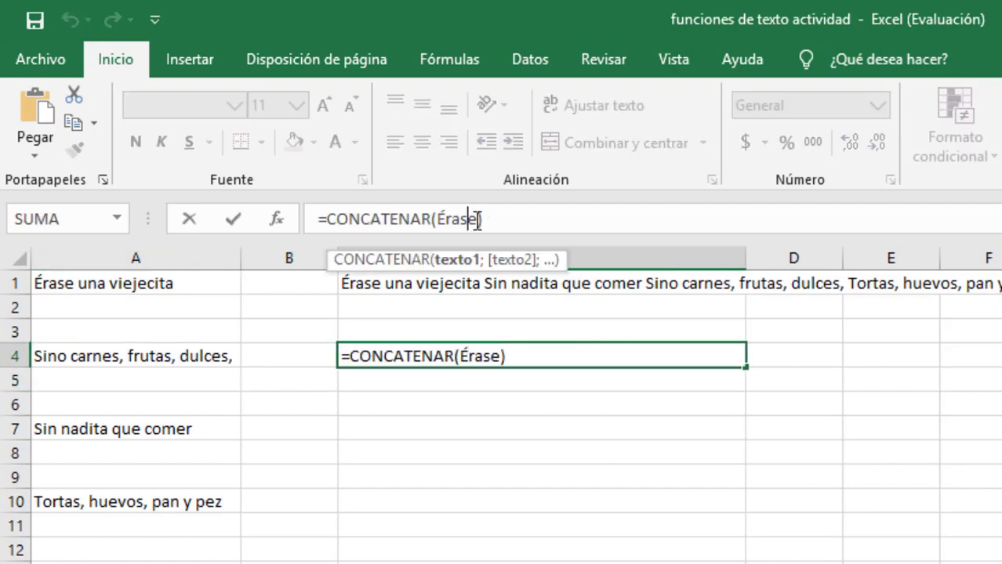
pyautogui.press('Left')
pyautogui.press('Left')
pyautogui.press('Left')
pyautogui.press('Left')
pyautogui.press('Left')
pyautogui.write('"')
pyautogui.press('Right')
pyautogui.press('Right')
pyautogui.press('Right')
pyautogui.press('Right')
pyautogui.press('Right')
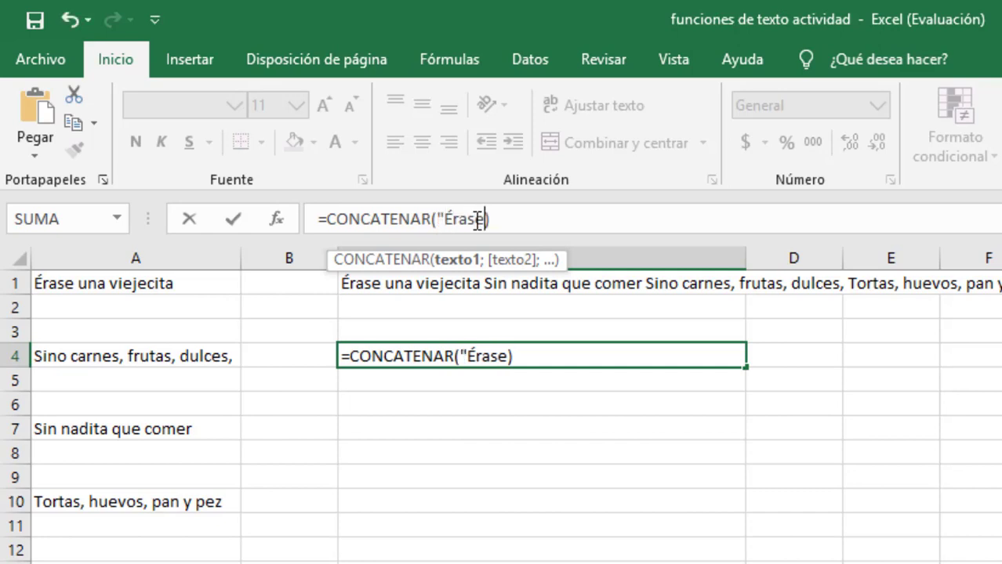
pyautogui.write('";""')
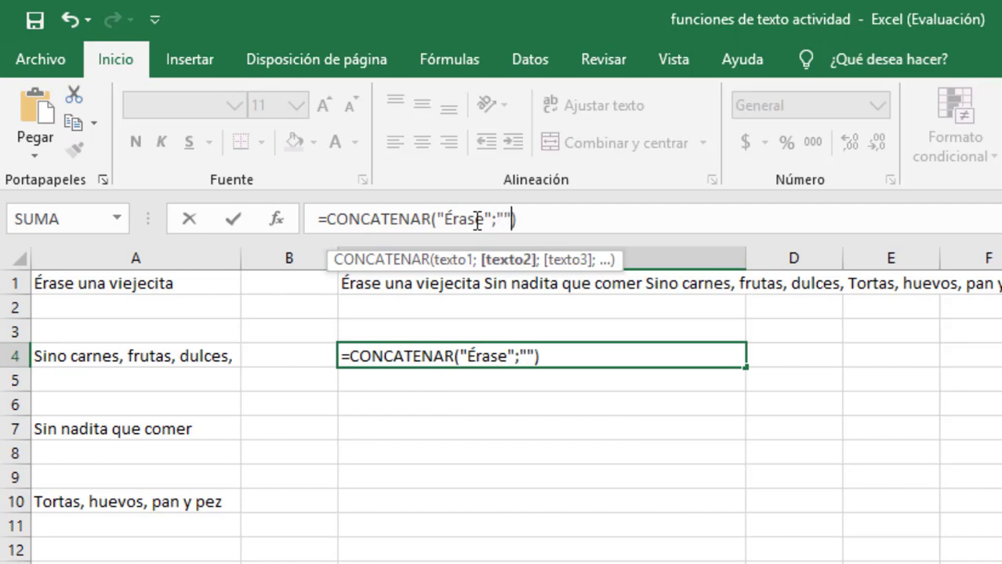
pyautogui.press('Left')
pyautogui.write('una')
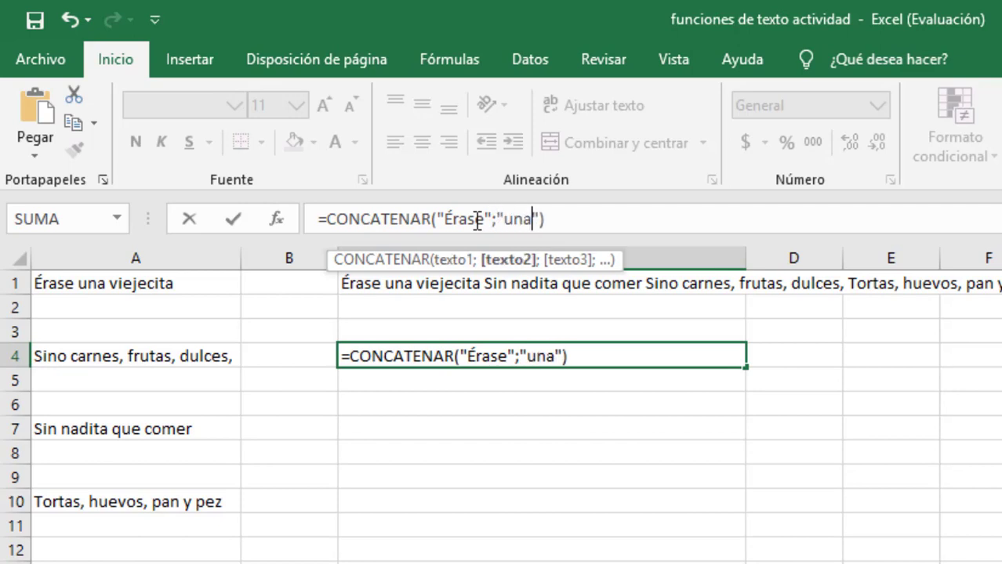
pyautogui.press('BackSpace')
pyautogui.press('BackSpace')
pyautogui.press('BackSpace')
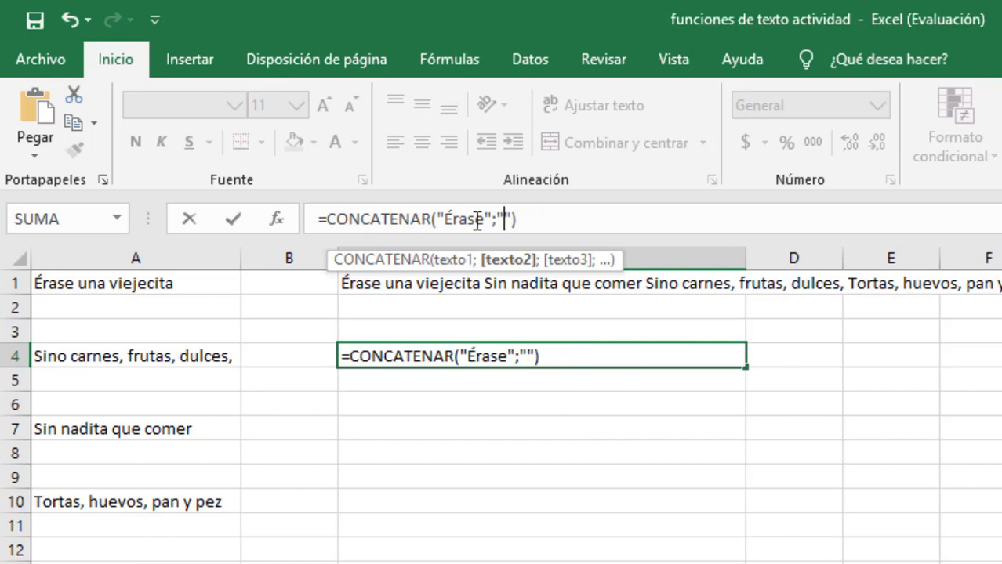
# Make the second argument a quoted space, add "una" as the third, and enter =CONCATENAR("Érase";" ";"una") in C4.
pyautogui.press('Right')
pyautogui.write(';')
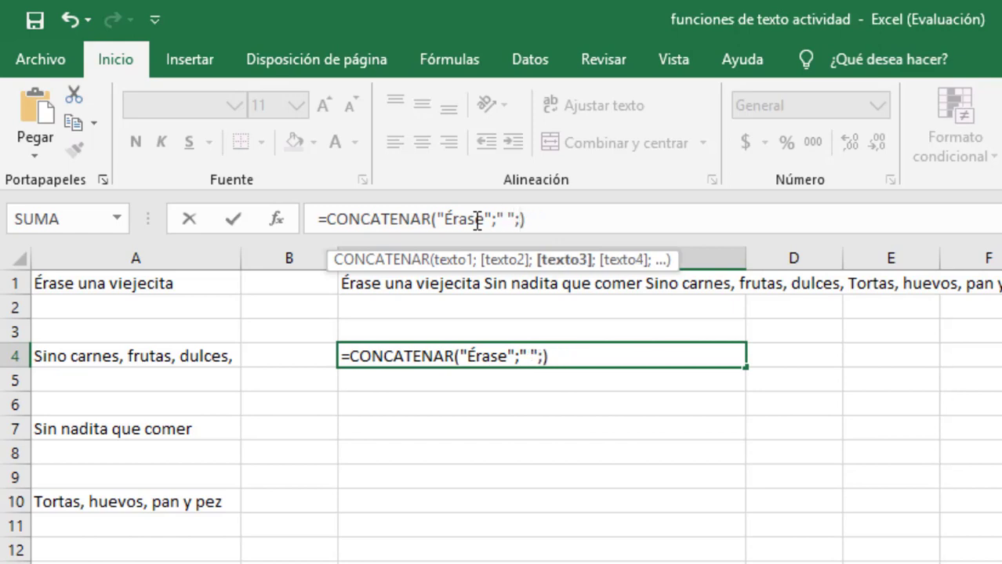
pyautogui.write('""')
pyautogui.press('Left')
pyautogui.write('una')
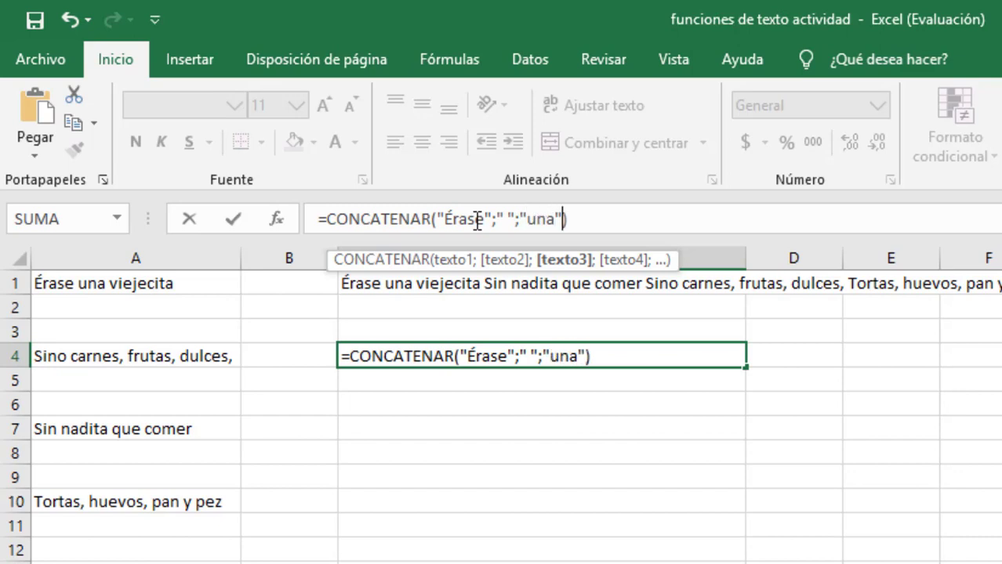
pyautogui.press('Right')
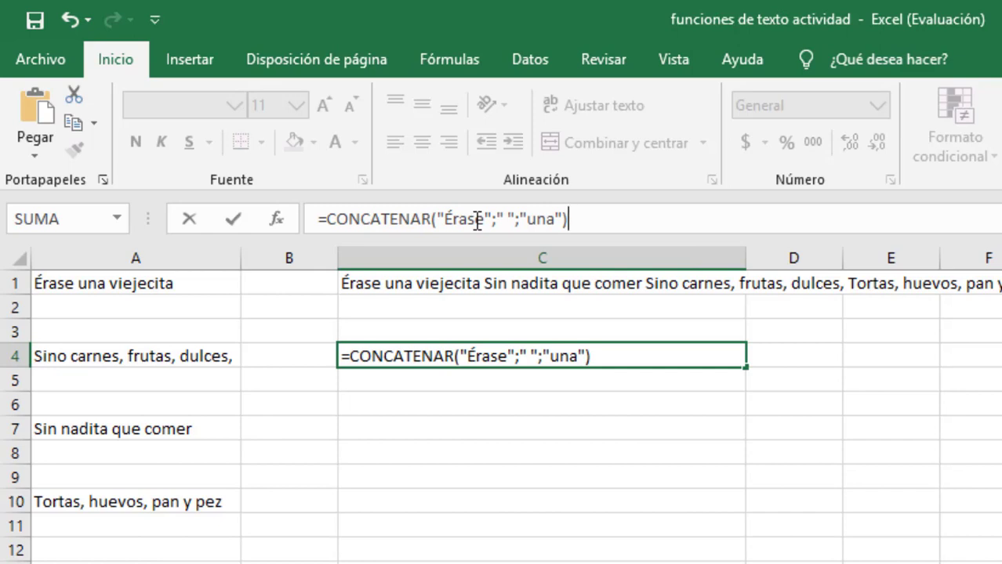
pyautogui.press('Return')
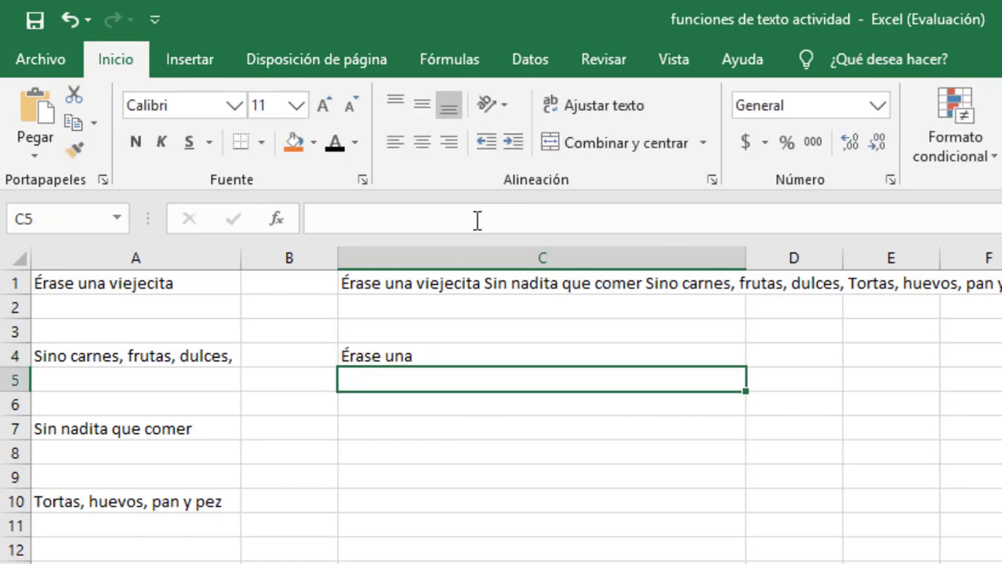
# Compare the literal-text formula in C4 with the cell-reference formula in C1.
pyautogui.click(461, 358)
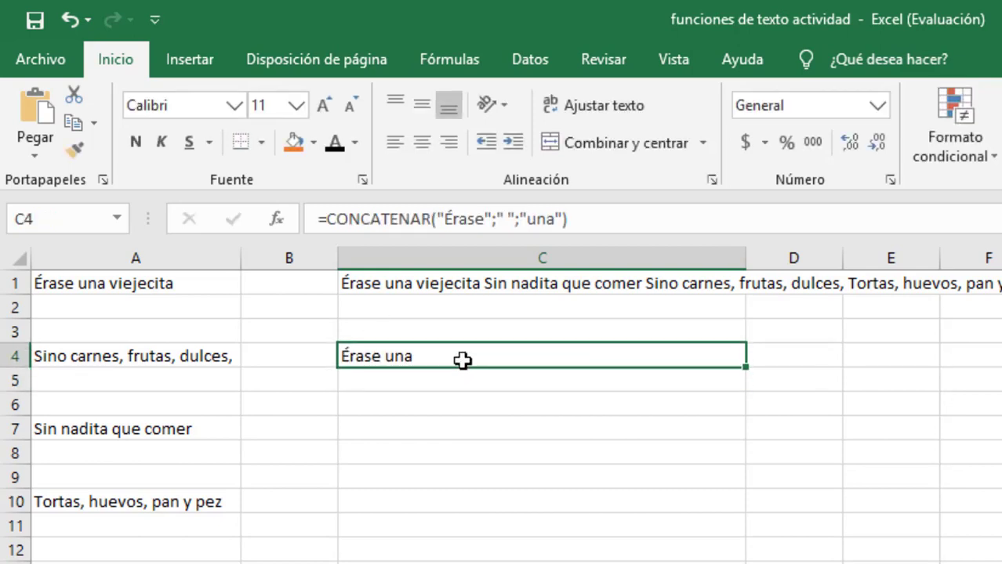
pyautogui.press('Up')
pyautogui.press('Up')
pyautogui.press('Up')
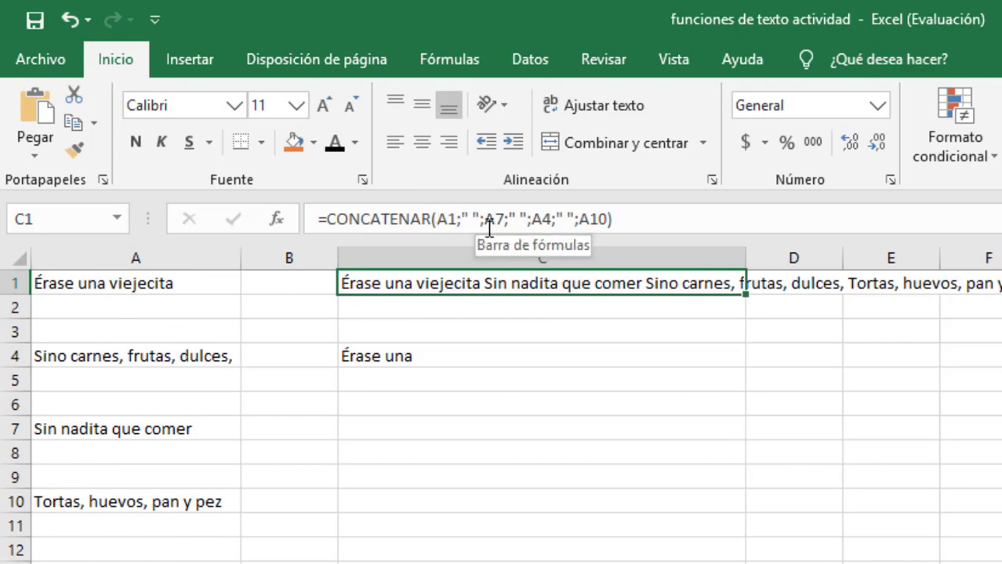
pyautogui.click(386, 365)
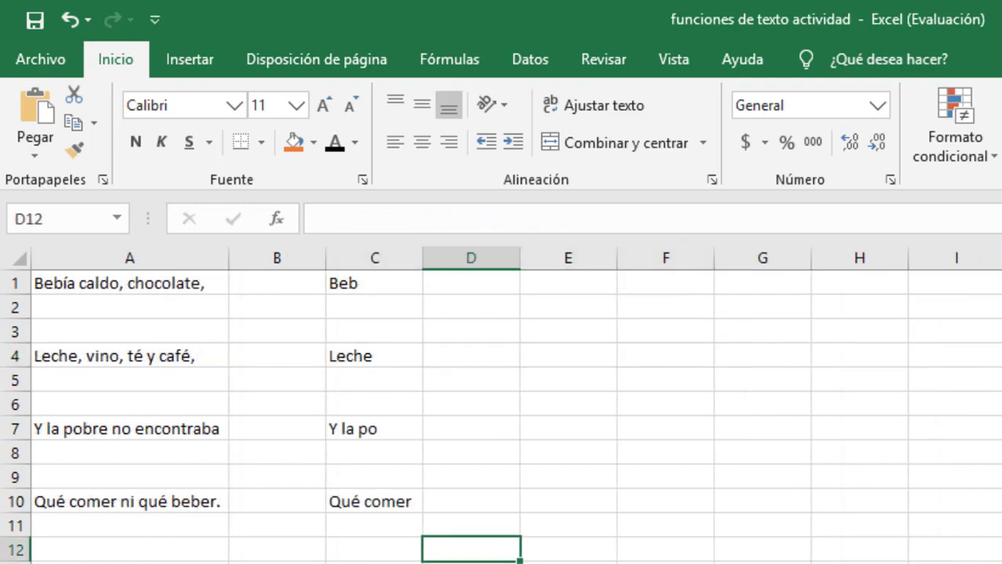
# Clear the old results in C1:C15 beside the verses that begin with "Bebía caldo, chocolate,".
pyautogui.moveTo(390, 563); pyautogui.dragTo(385, 283)
pyautogui.press('Delete')
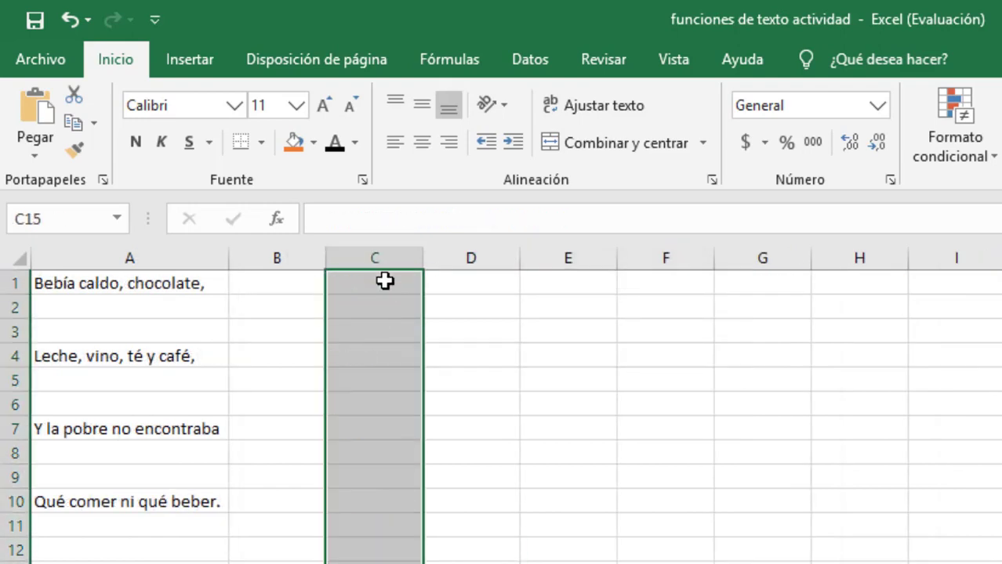
# Enter =izquierda(A1;11) in C1 to extract the first 11 characters of the verse in A1.
pyautogui.click(385, 281)
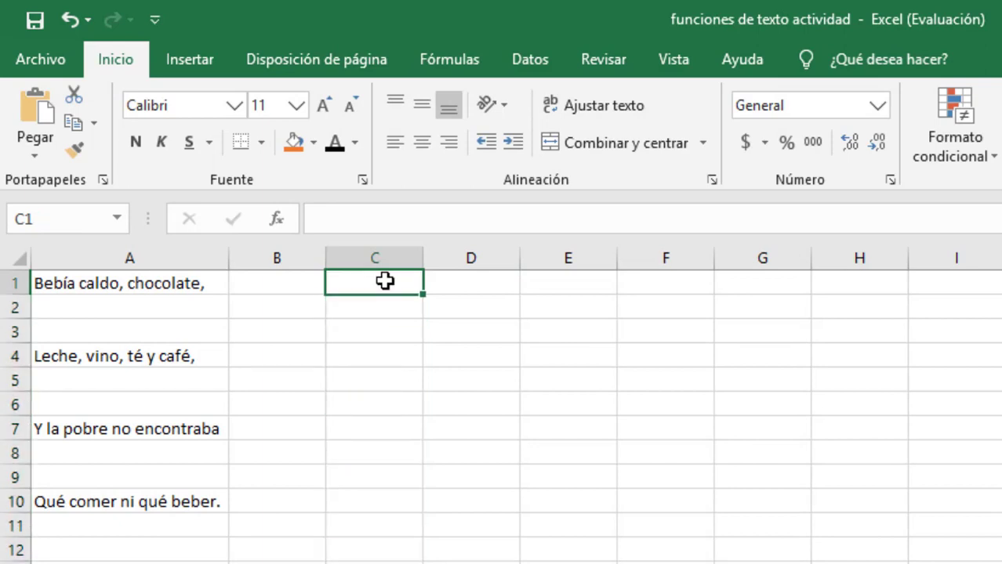
pyautogui.click(479, 218)
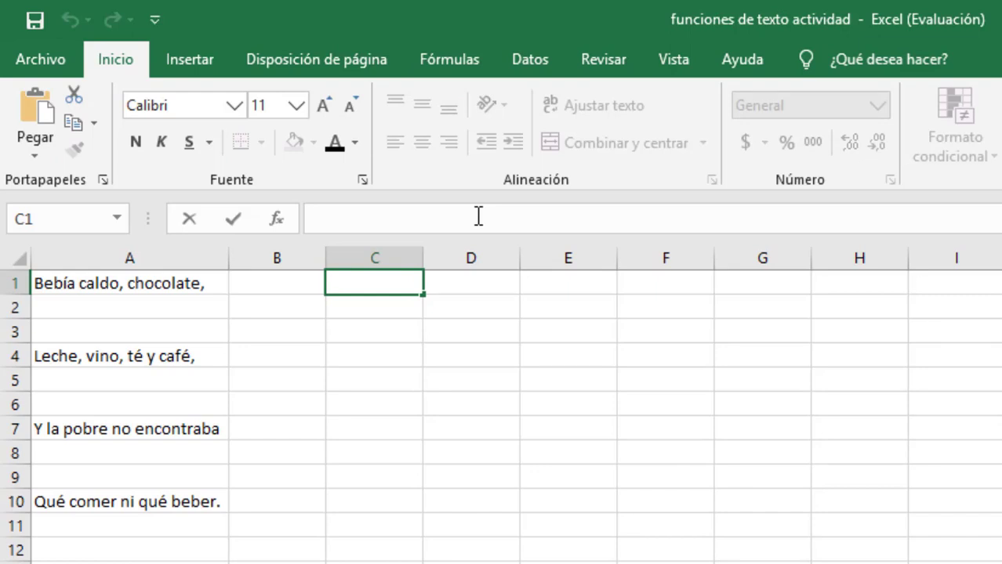
pyautogui.write('=izquier')
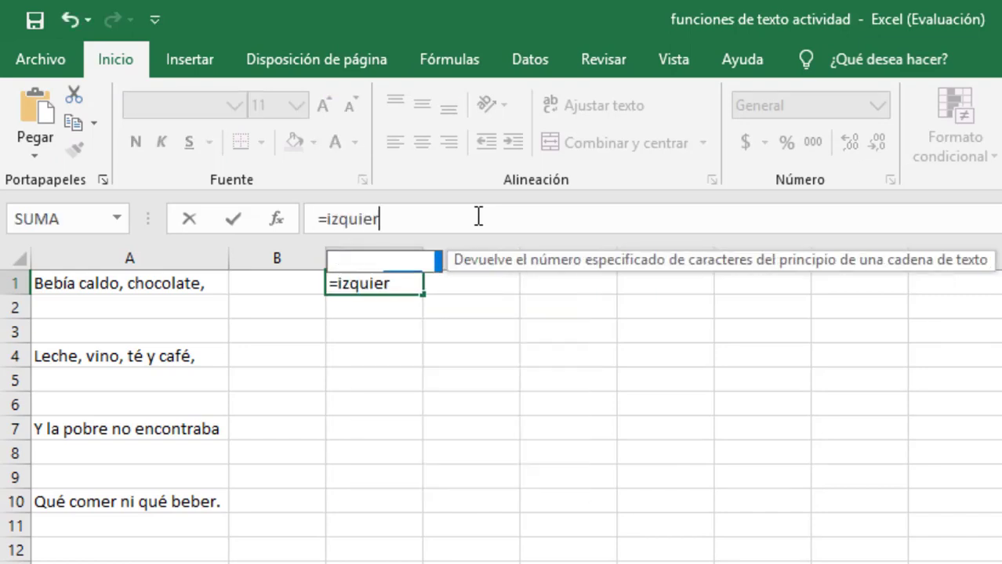
pyautogui.write('da(')
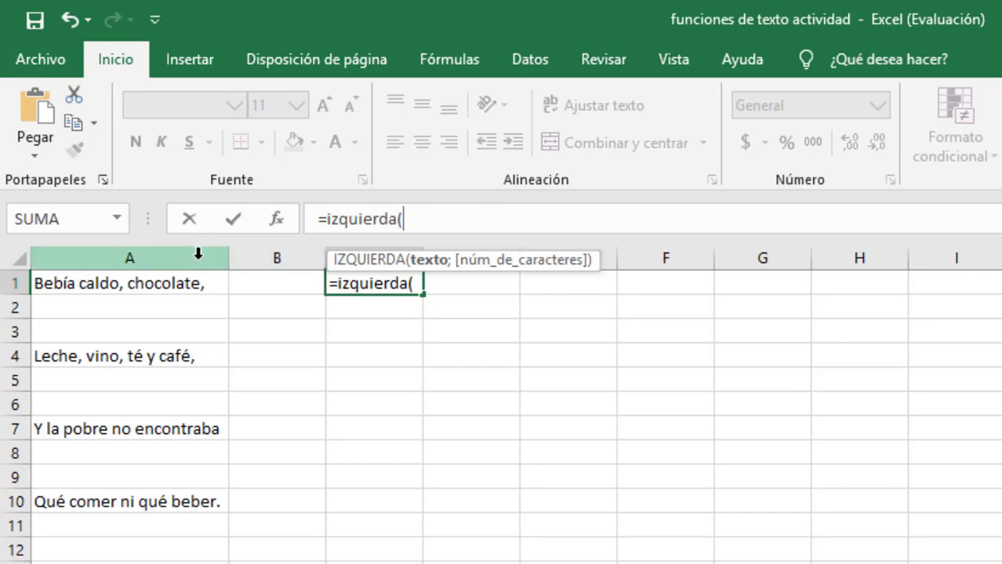
pyautogui.click(110, 290)
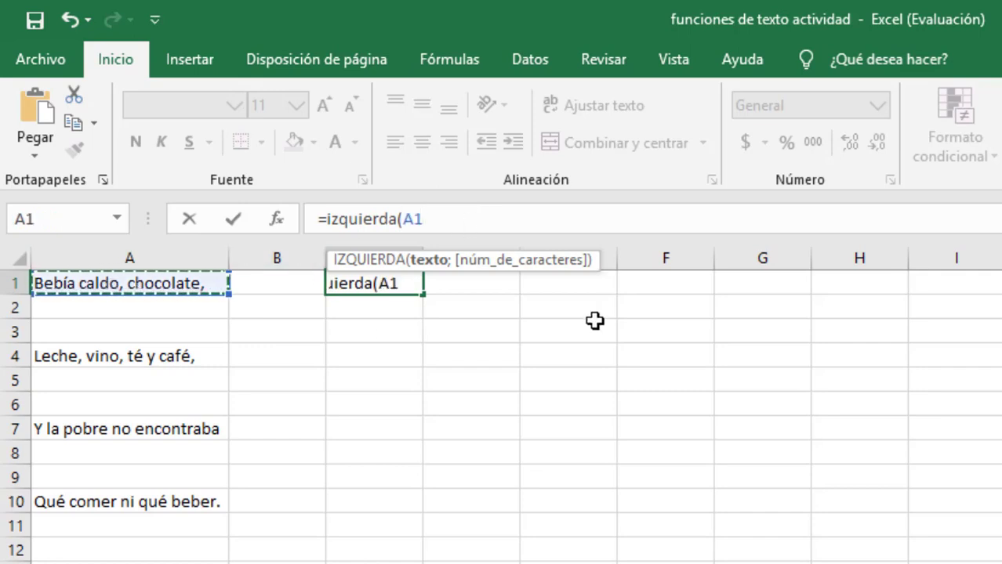
pyautogui.write(';')
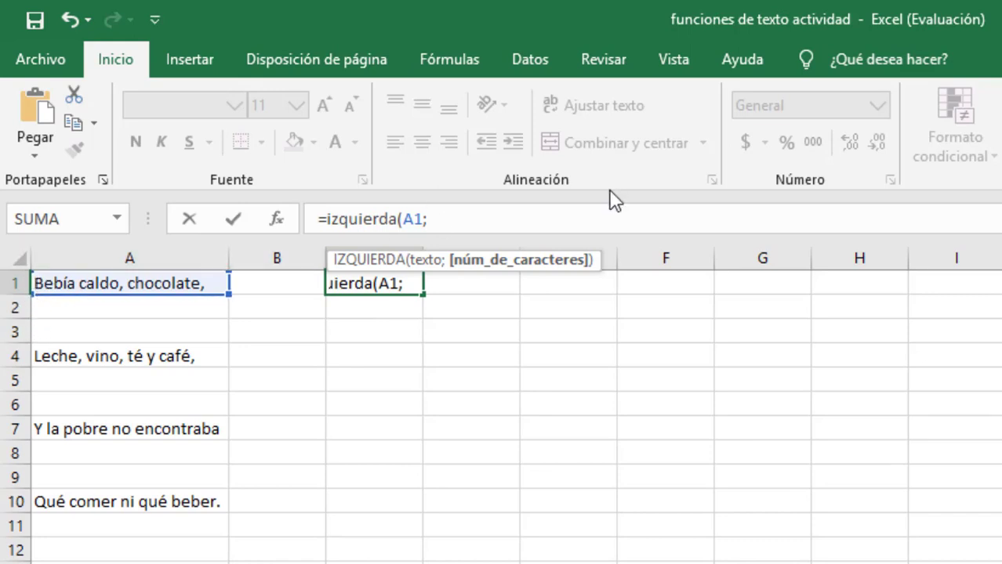
pyautogui.write('11)')
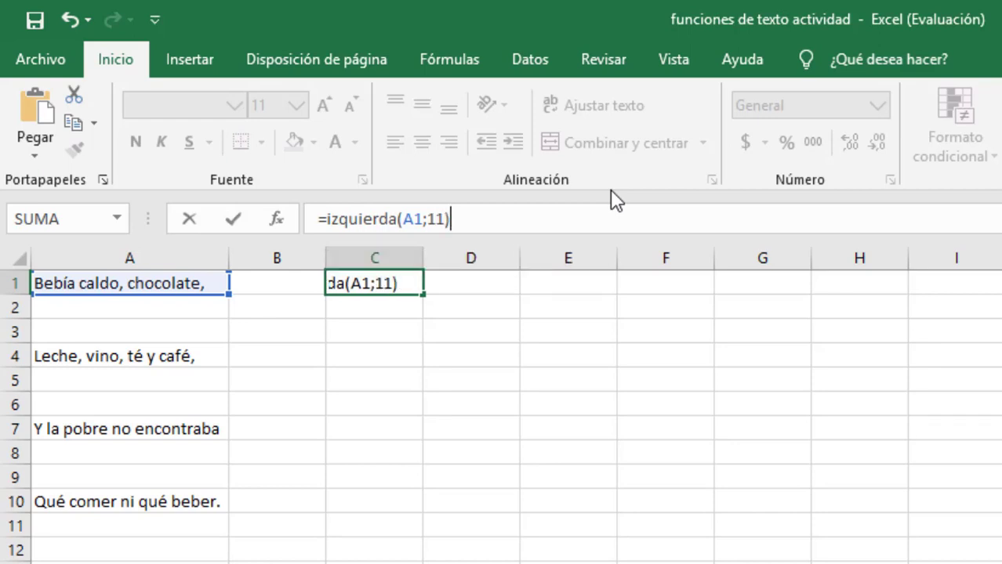
pyautogui.press('Return')
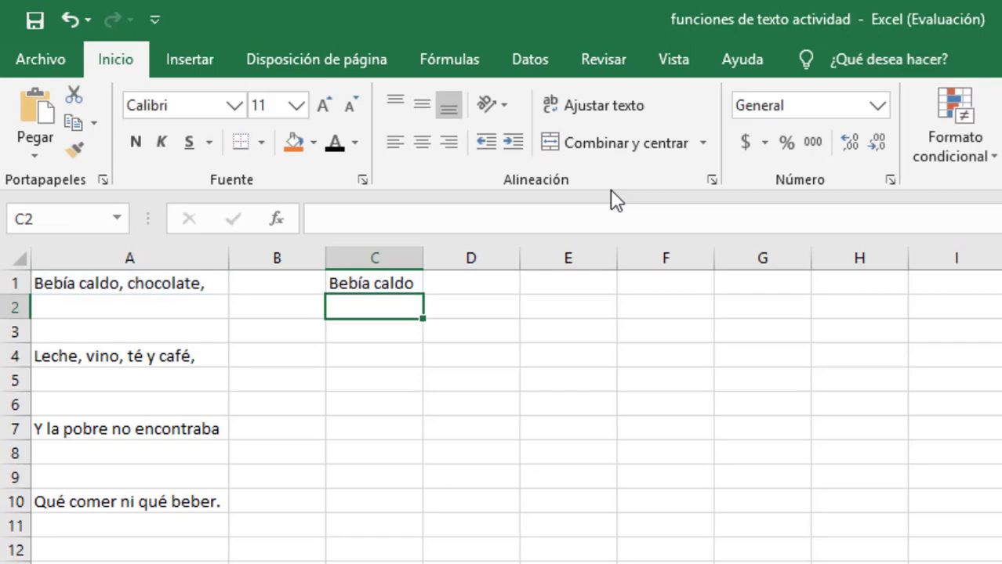
# Enter =izquierda(A4;6) in C4 to extract the first 6 characters of the verse in A4.
pyautogui.press('Down')
pyautogui.press('Down')
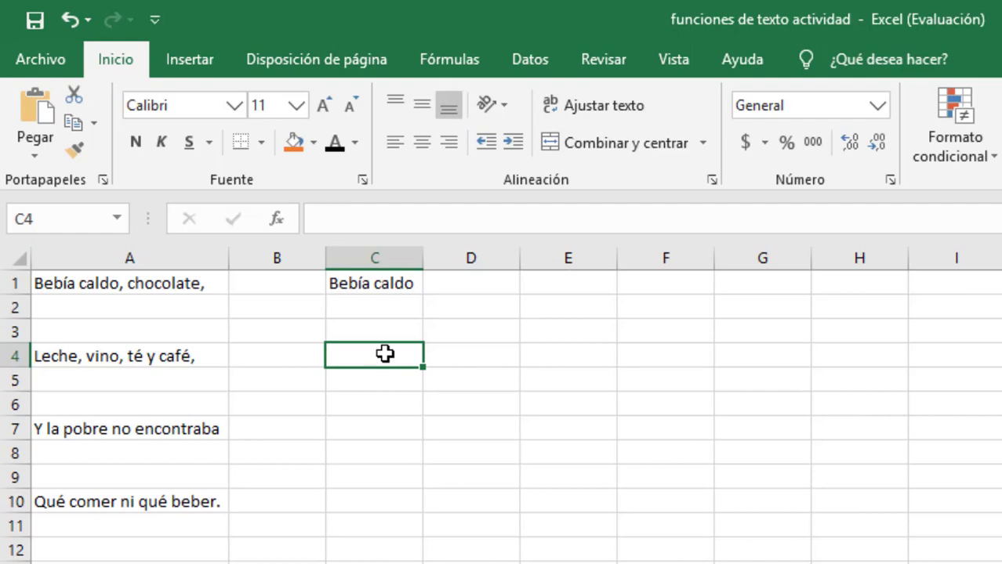
pyautogui.click(396, 232)
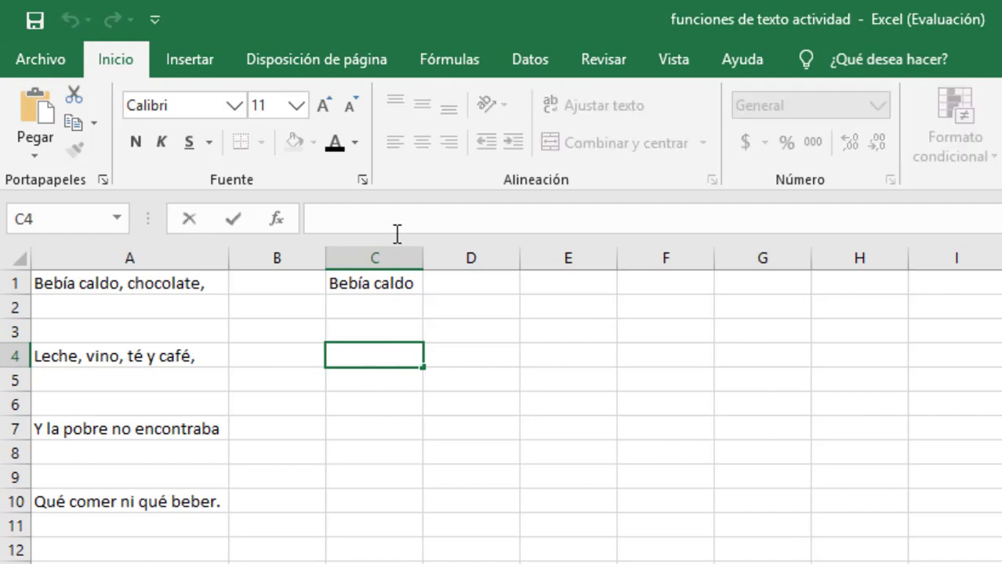
pyautogui.write('=')
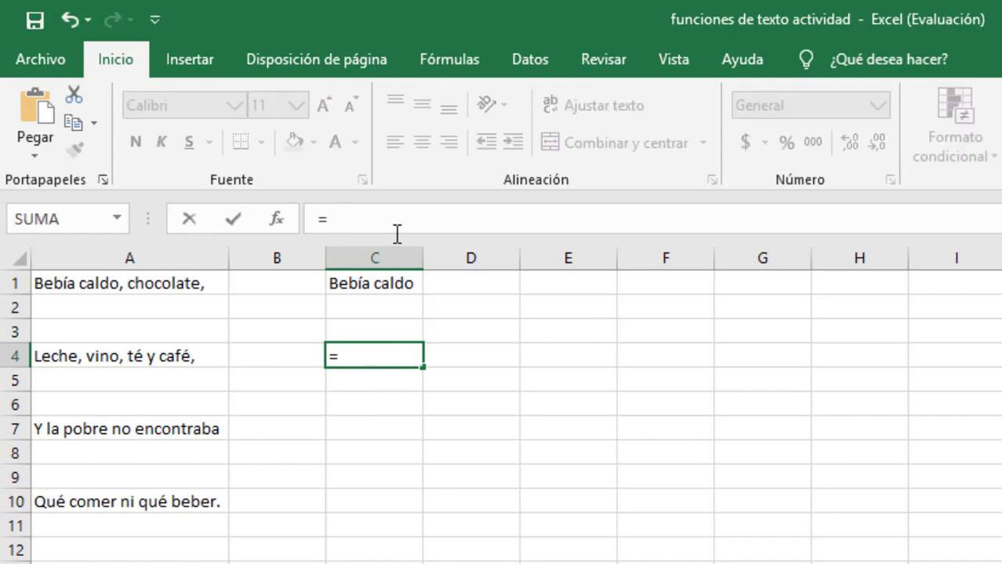
pyautogui.write('izquierda')
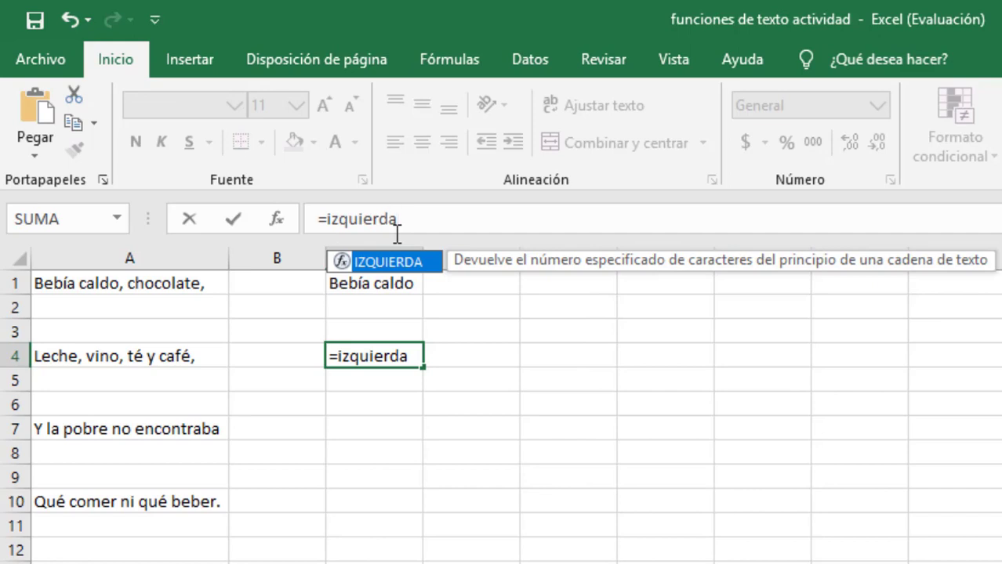
pyautogui.write('(')
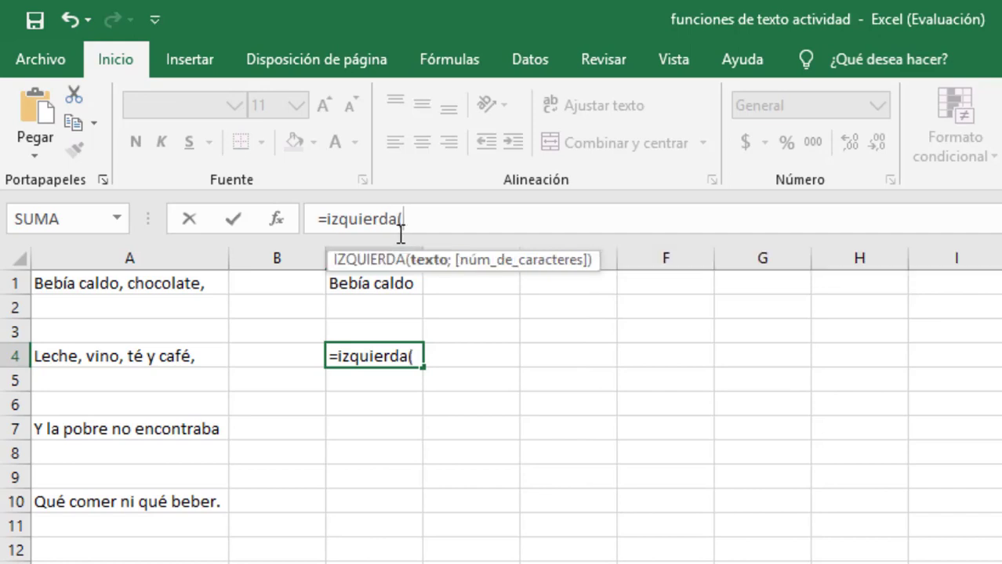
pyautogui.click(137, 360)
pyautogui.write(';')
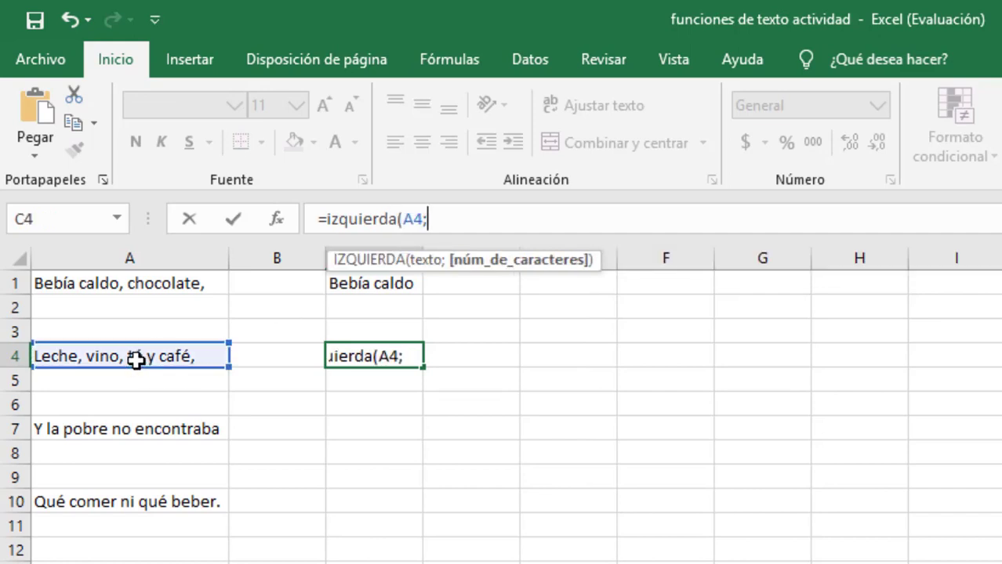
pyautogui.write('6)')
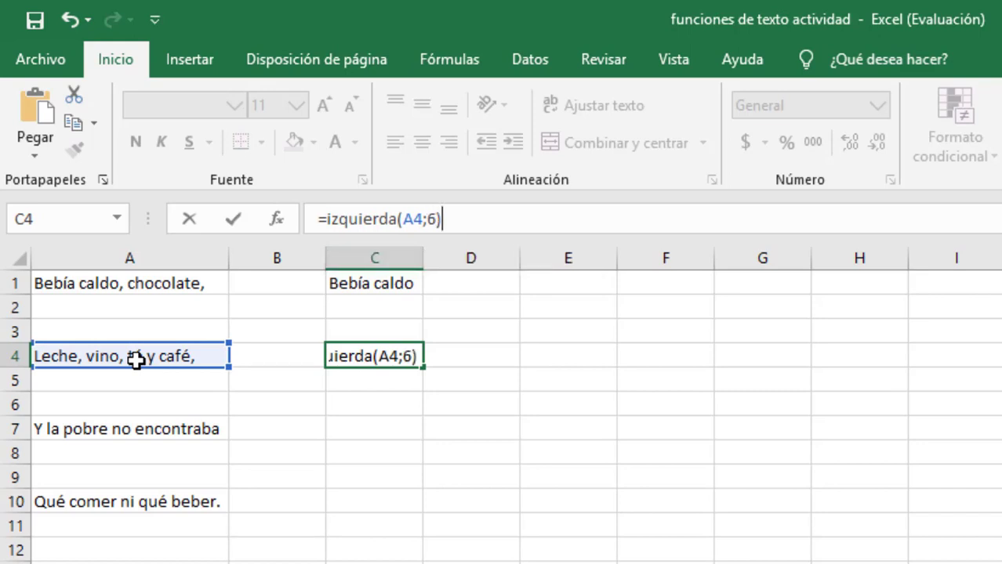
pyautogui.press('Return')
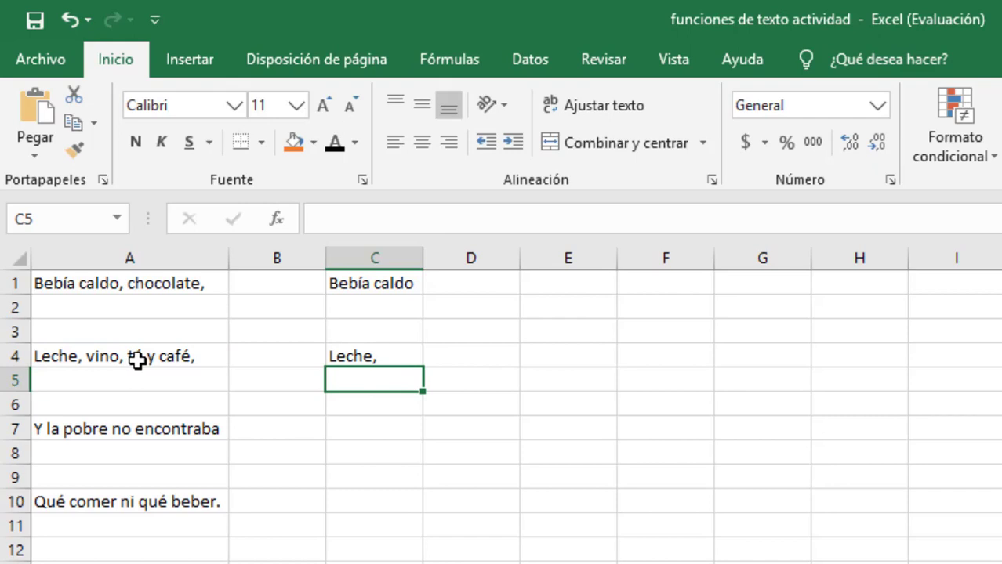
# Start an IZQUIERDA formula in C6 with an empty pair of quotation marks as its text argument.
pyautogui.press('Down')
pyautogui.press('Down')
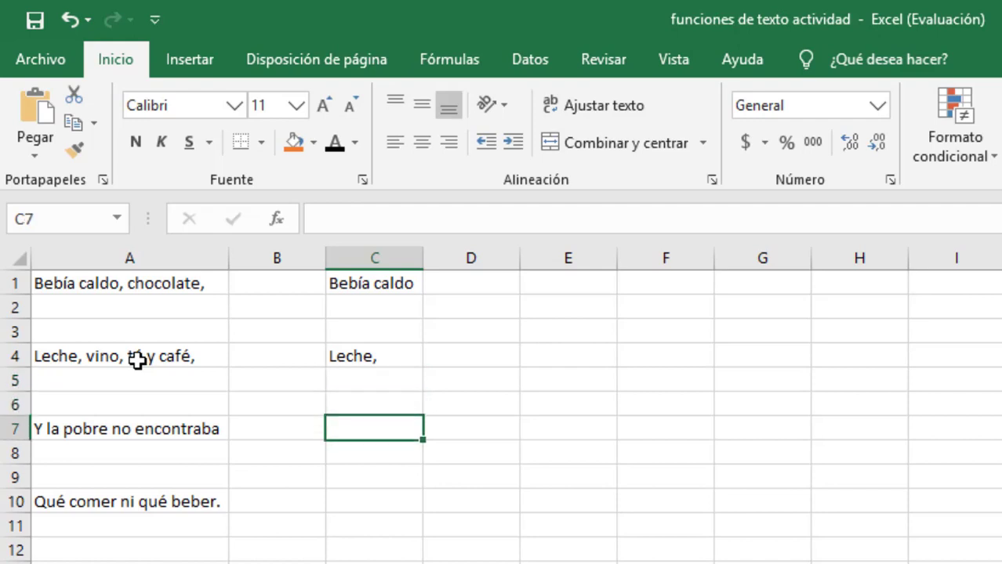
pyautogui.press('Up')
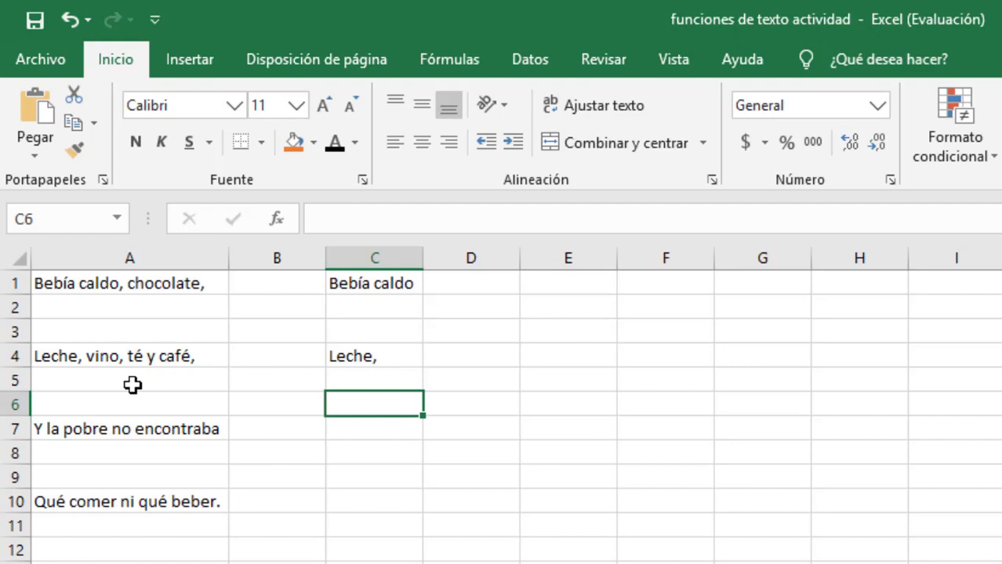
pyautogui.click(410, 206)
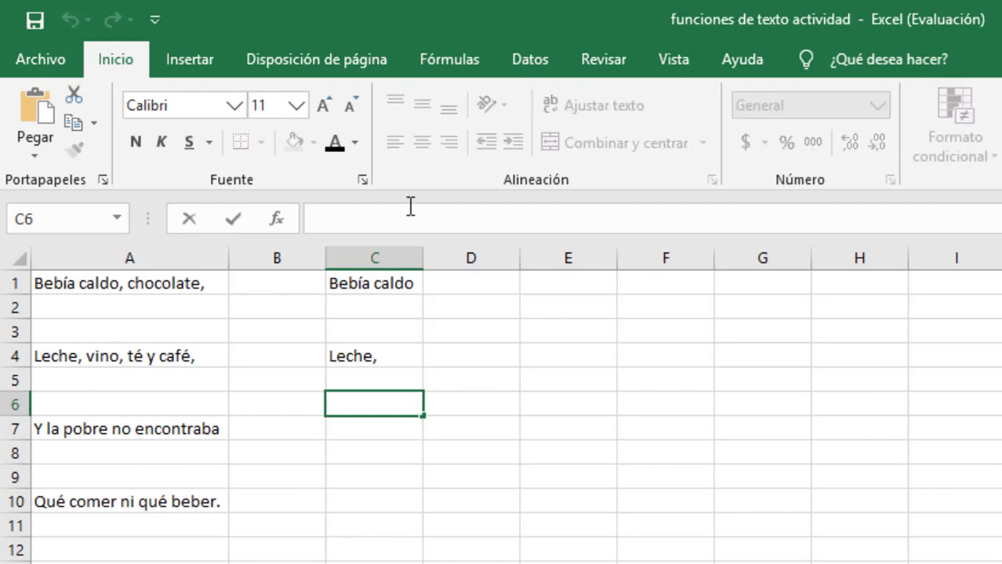
pyautogui.write('=izq')
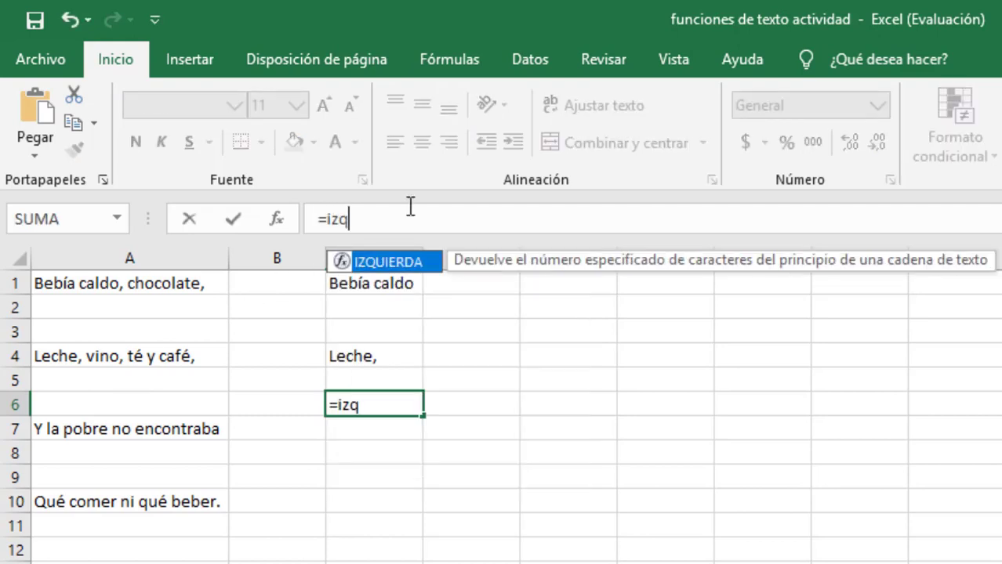
pyautogui.write('uierda(')
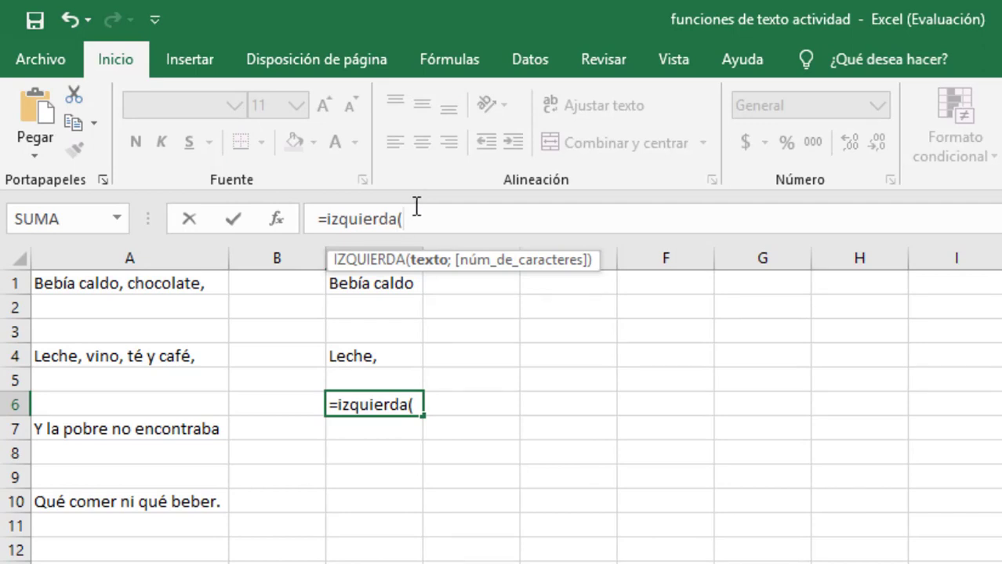
pyautogui.write('""')
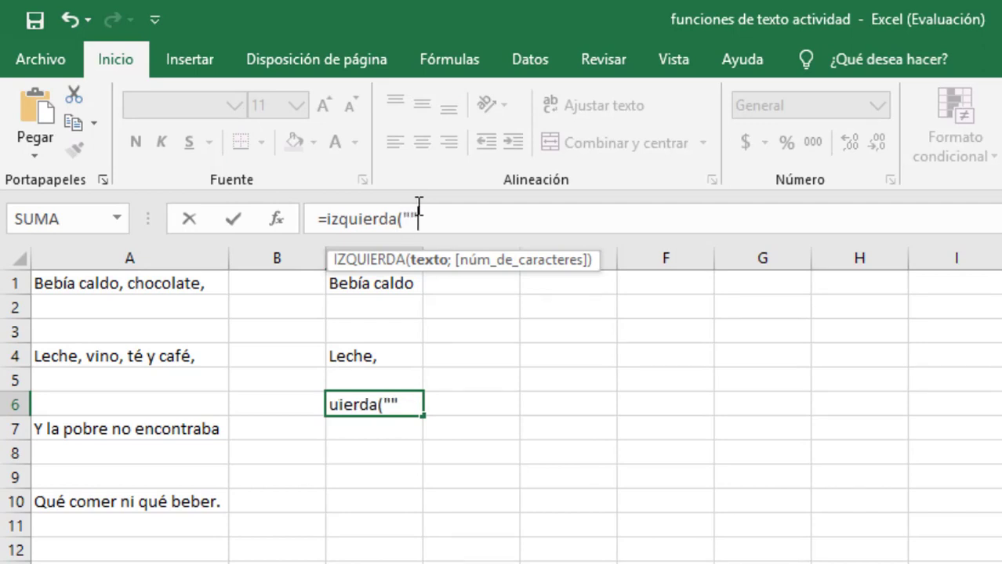
pyautogui.press('Left')
pyautogui.write('encon')
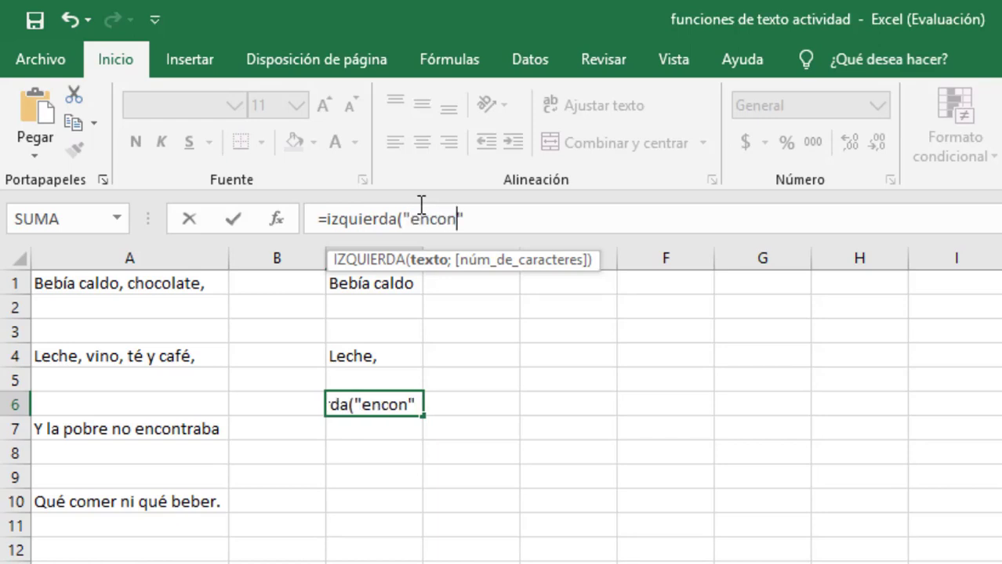
pyautogui.press('BackSpace')
pyautogui.press('BackSpace')
pyautogui.press('BackSpace')
pyautogui.press('BackSpace')
pyautogui.press('BackSpace')
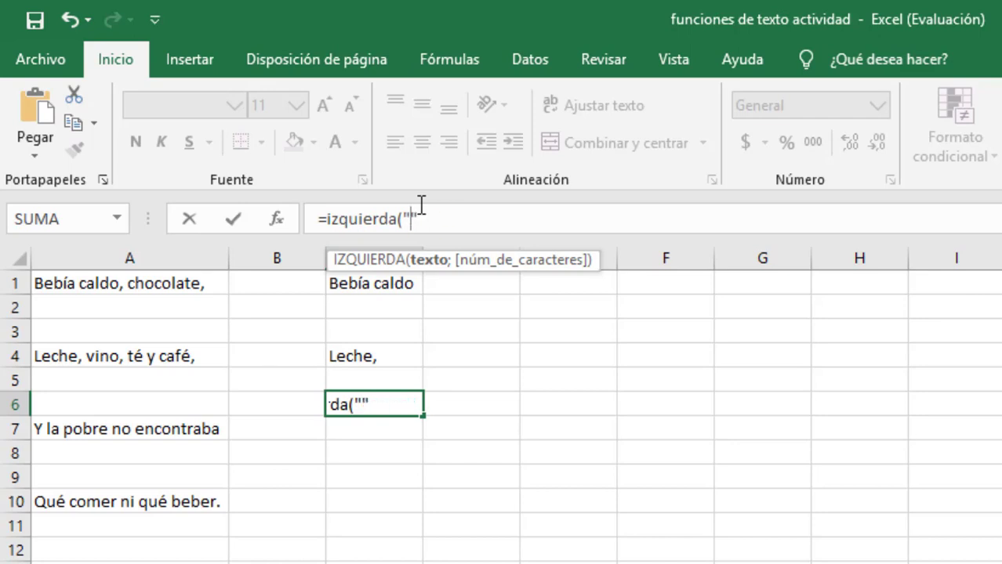
# Fill the quotes with "no encontrada", request 2 characters, and enter =izquierda("no encontrada";2) in C6.
pyautogui.write('no encon')
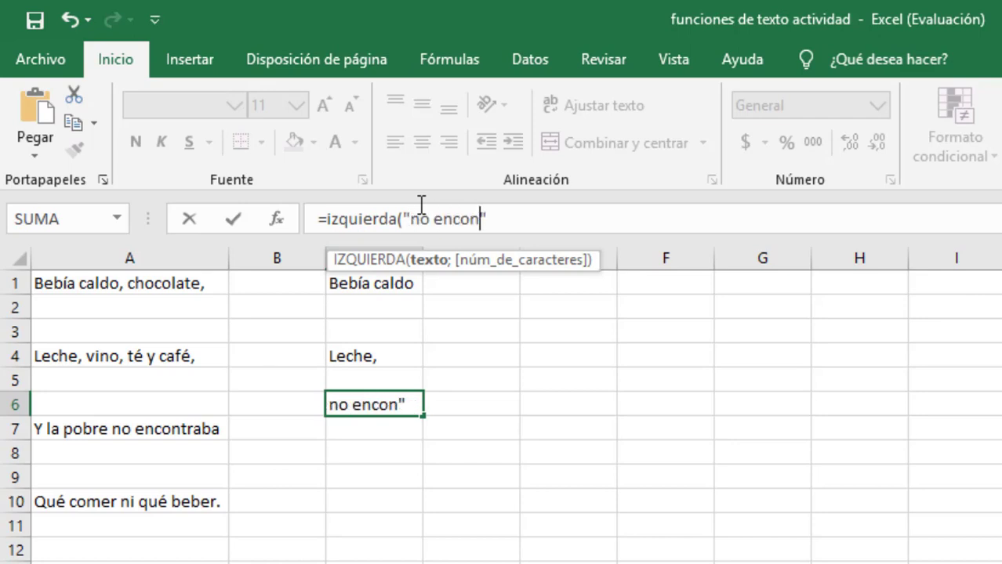
pyautogui.write('rt')
pyautogui.press('BackSpace')
pyautogui.press('BackSpace')
pyautogui.write('trada')
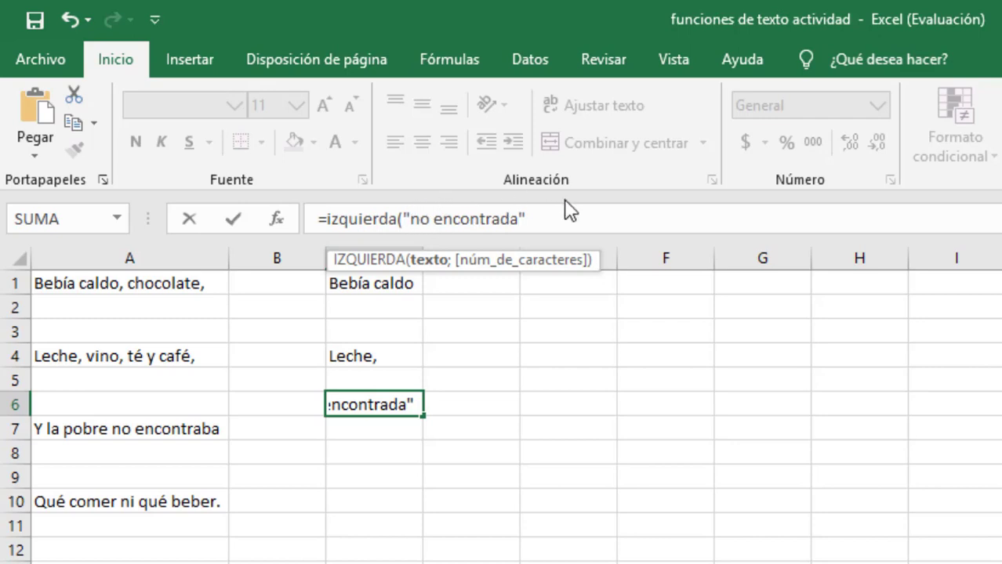
pyautogui.press('Right')
pyautogui.write(';')
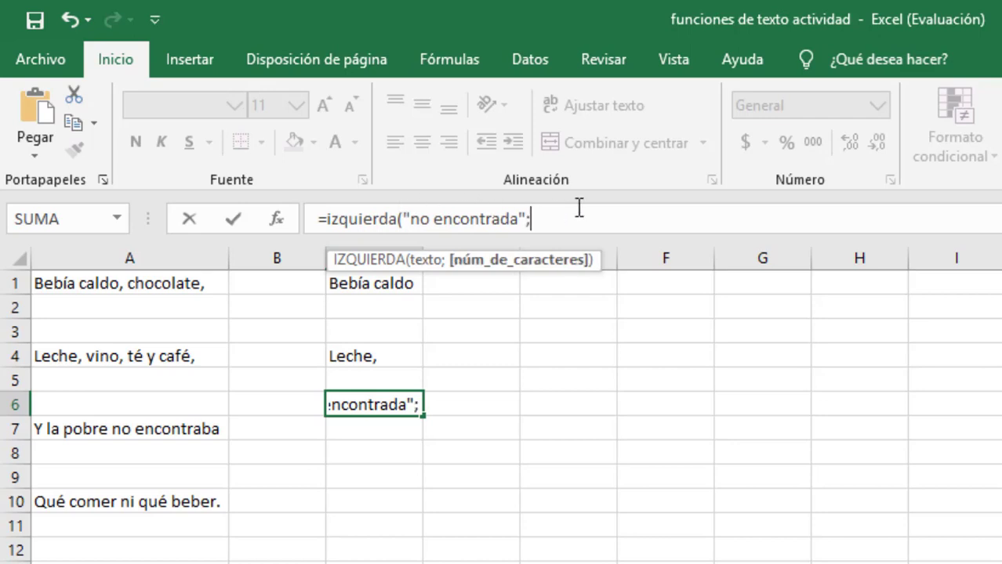
pyautogui.write('2')
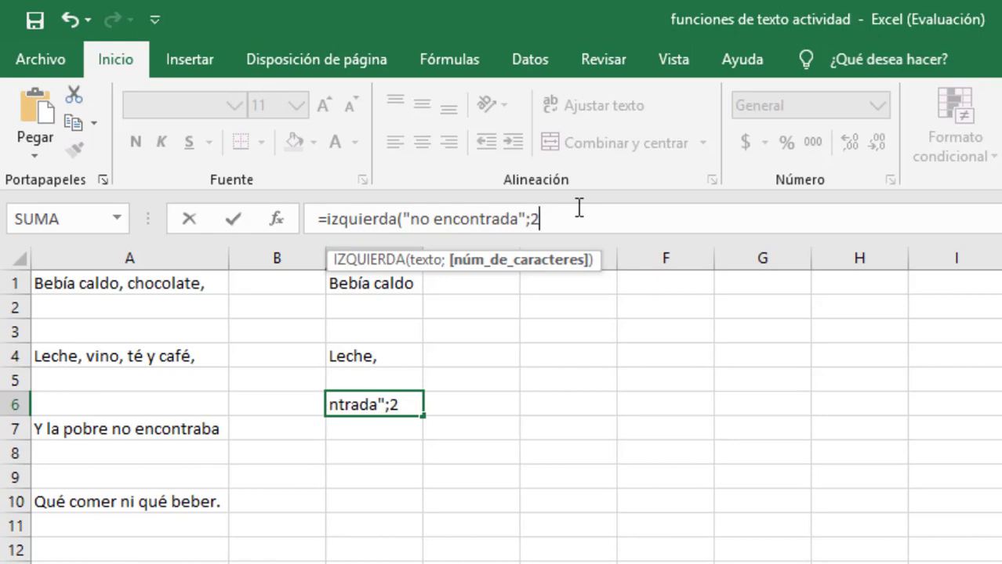
pyautogui.write(')')
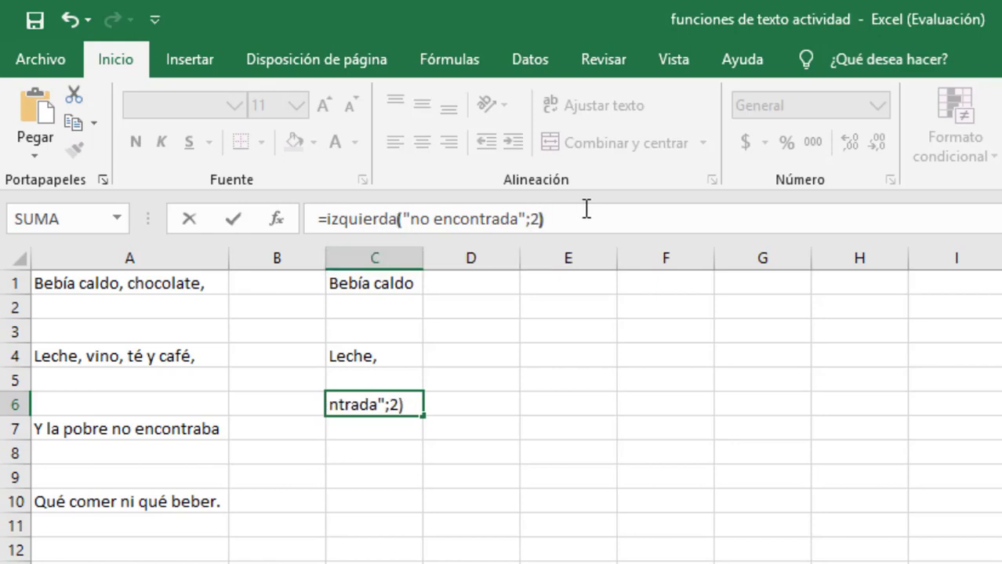
pyautogui.press('Return')
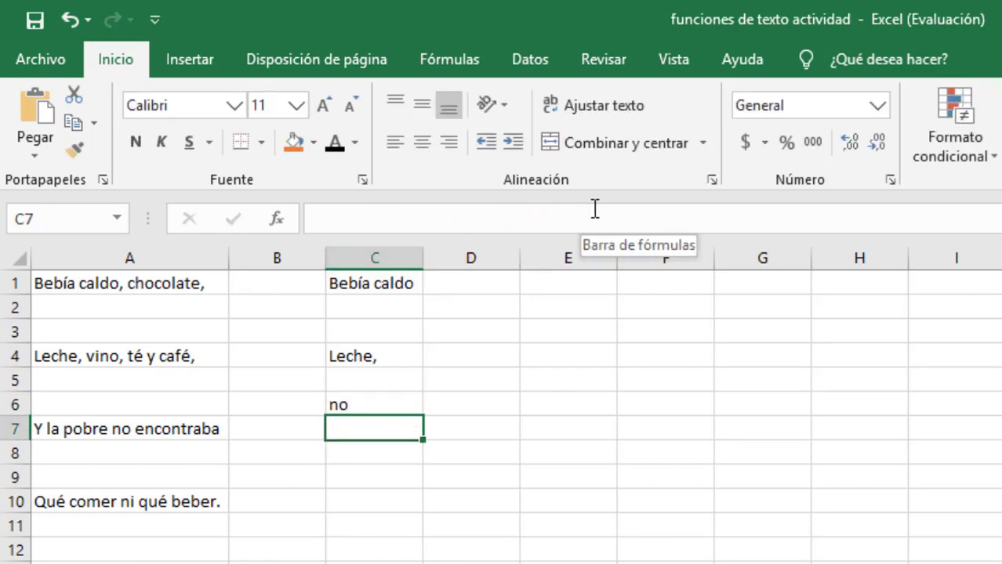
# Compare the literal-text IZQUIERDA formula in C6 with the cell-reference formula in C4.
pyautogui.press('Up')
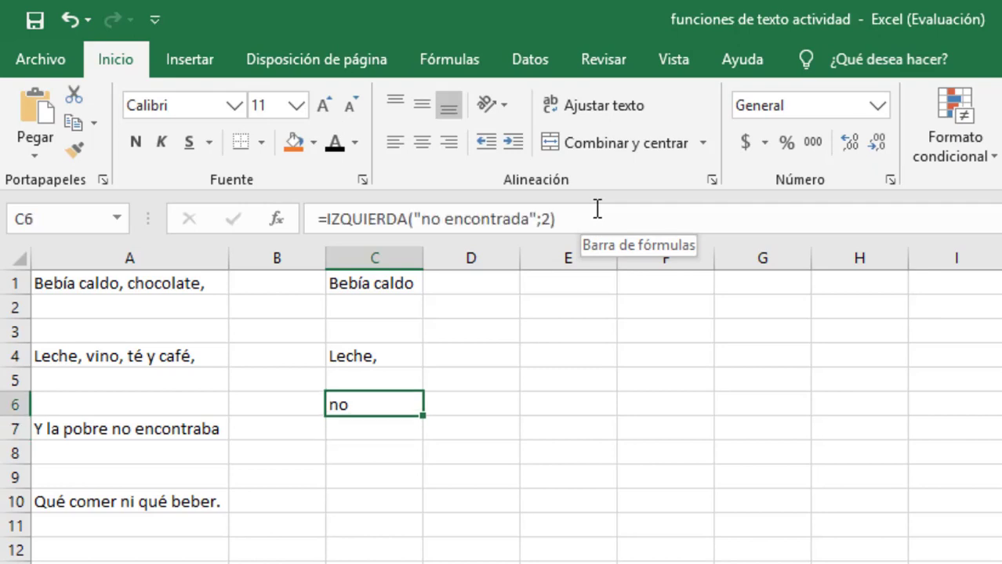
pyautogui.press('Up')
pyautogui.press('Up')
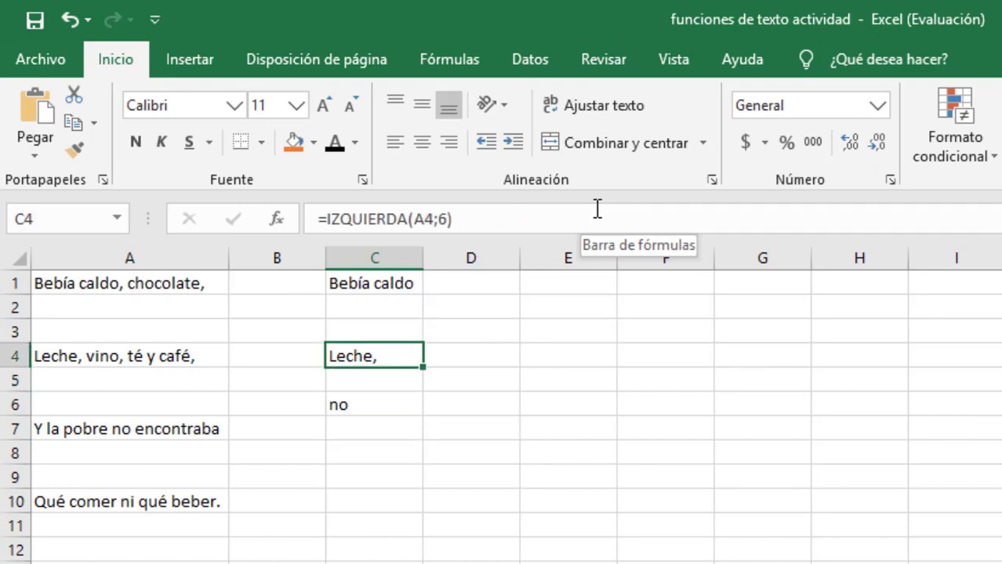
pyautogui.press('Down')
pyautogui.press('Down')
pyautogui.press('Down')
pyautogui.press('Up')
pyautogui.press('Up')
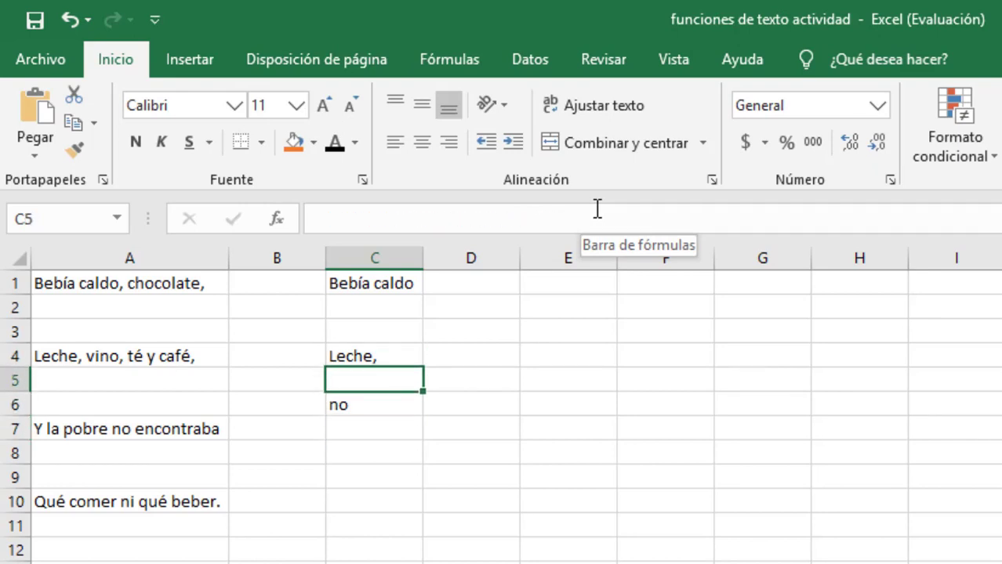
pyautogui.press('Down')
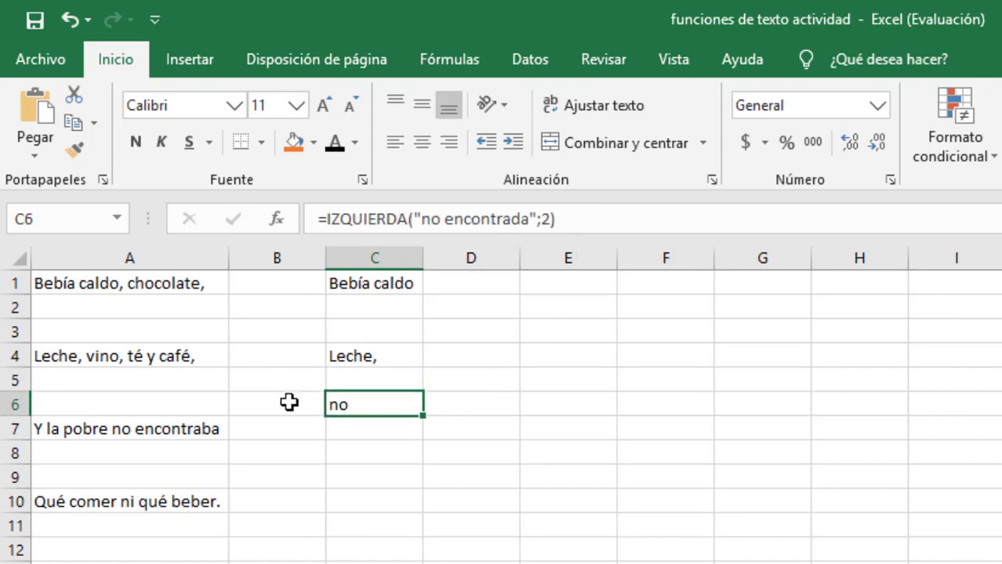
pyautogui.click(338, 355)
pyautogui.click(470, 225)
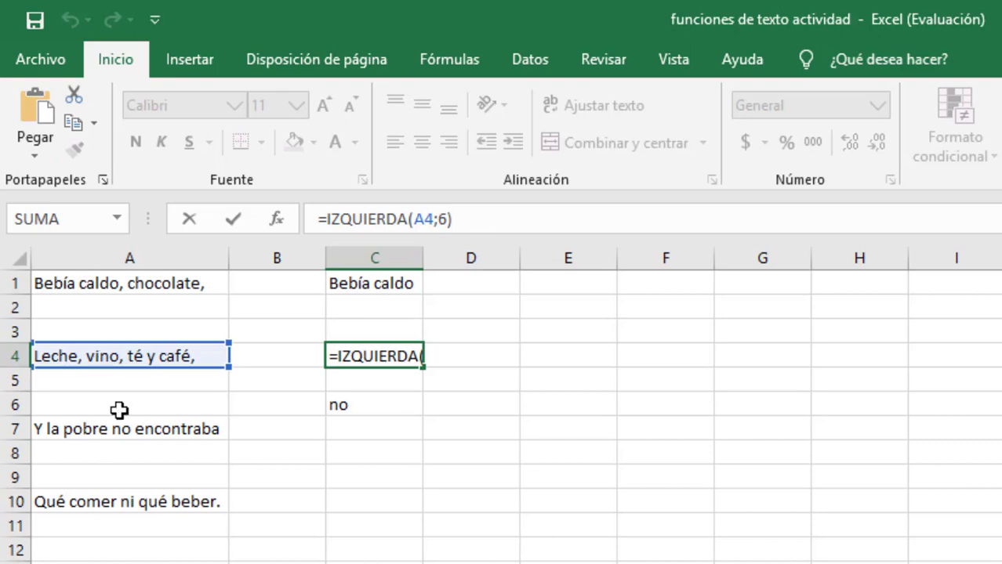
pyautogui.hotkey('ctrl', 'Return')
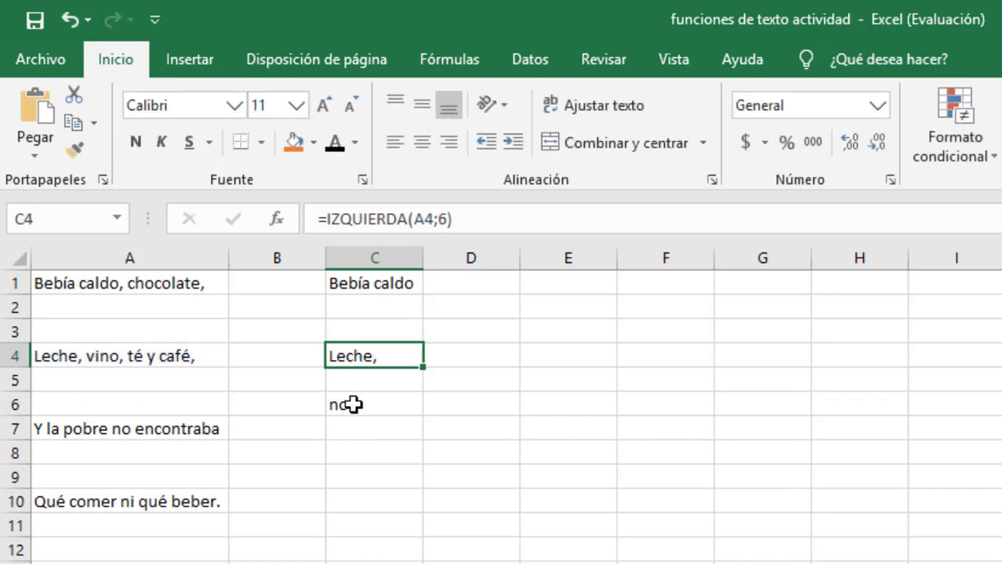
pyautogui.click(352, 404)
pyautogui.click(605, 222)
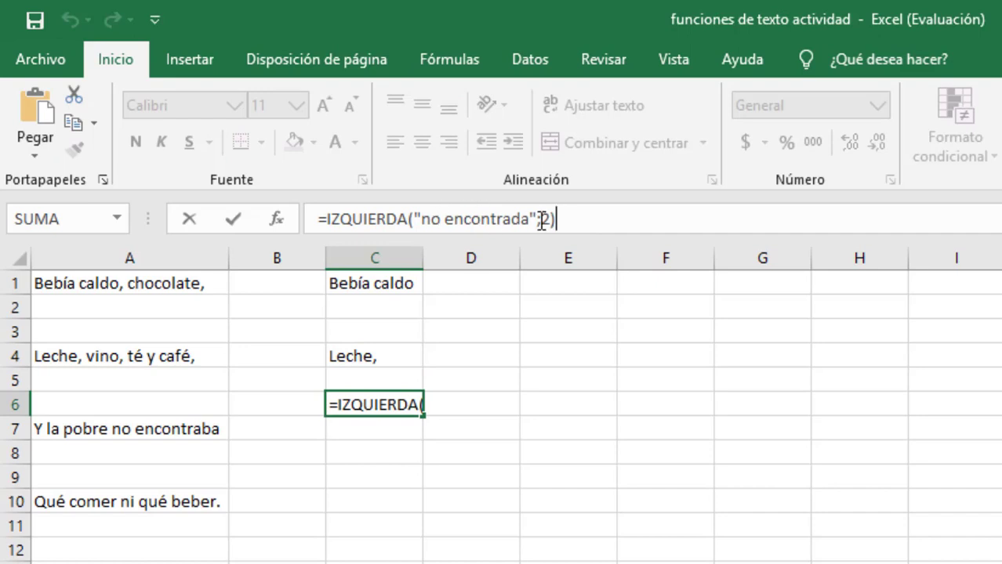
pyautogui.press('Return')
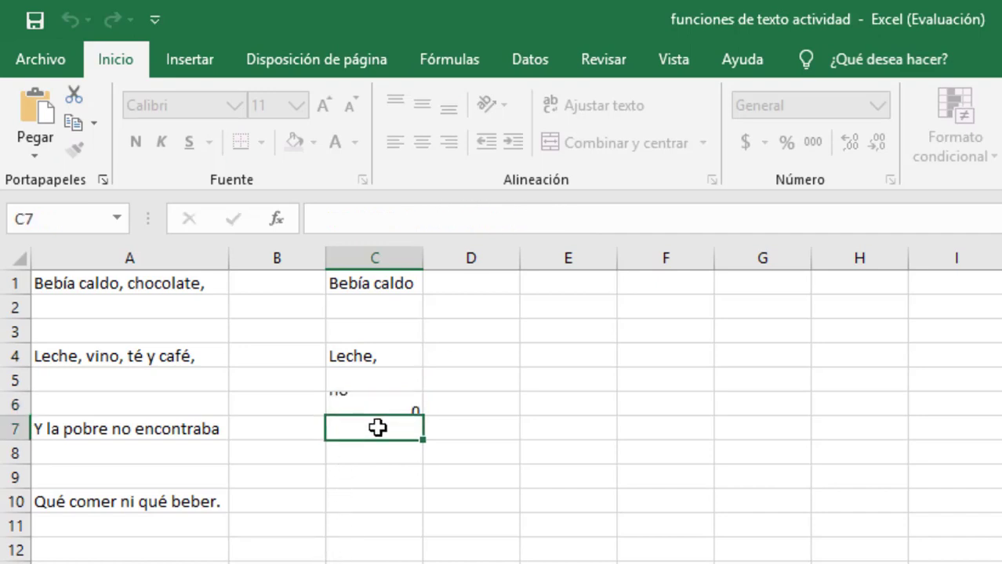
# Enter =izquierda(A7;10) in C7 to extract the first 10 characters of the verse in A7.
pyautogui.click(529, 215)
pyautogui.write('=')
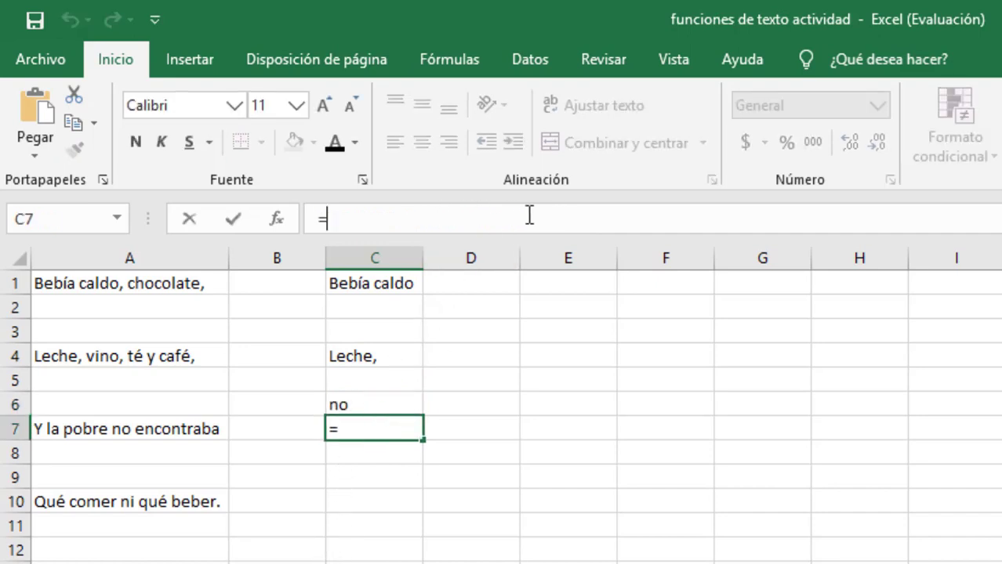
pyautogui.write('izui')
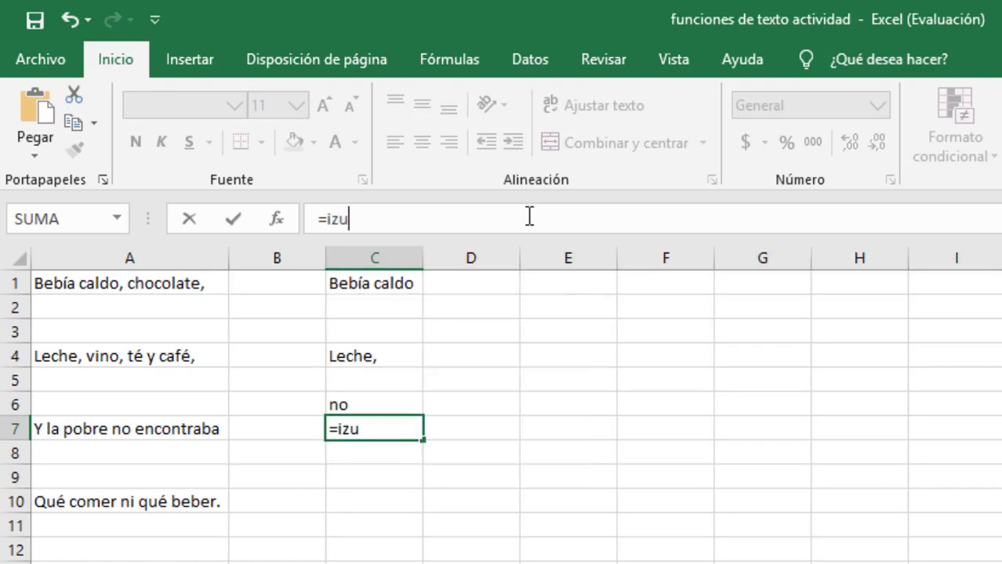
pyautogui.press('BackSpace')
pyautogui.press('BackSpace')
pyautogui.write('quierda')
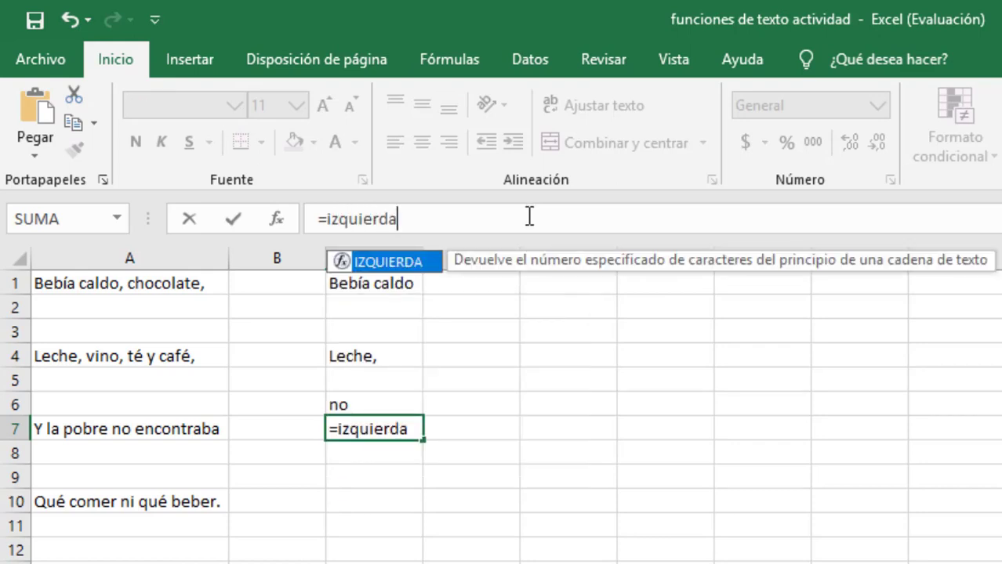
pyautogui.write('(')
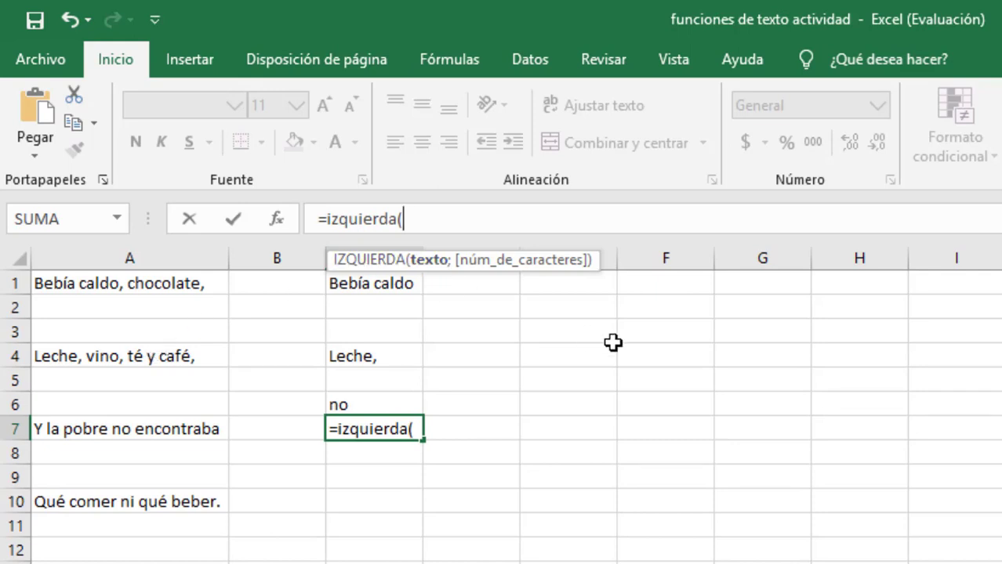
pyautogui.click(178, 425)
pyautogui.write(';10)')
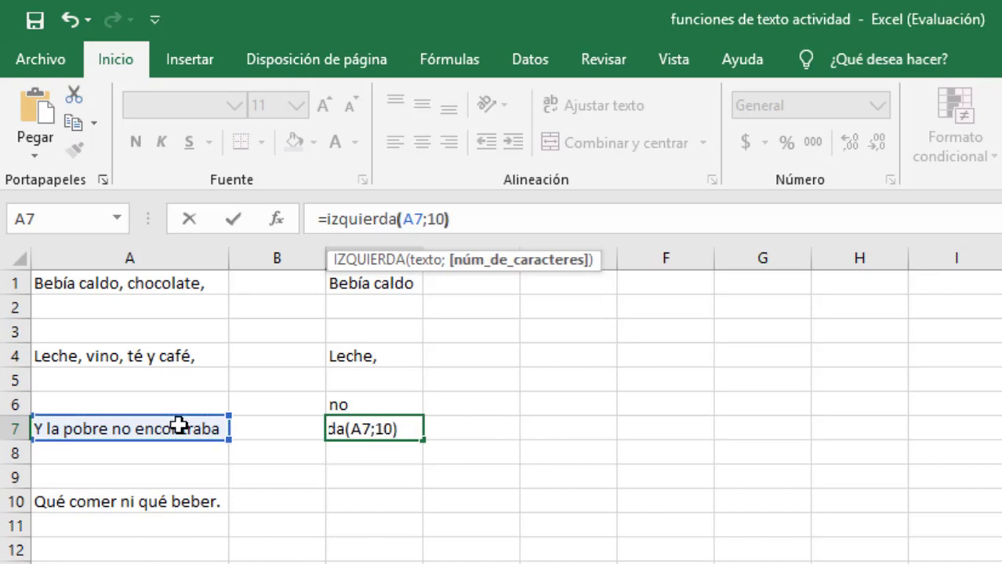
pyautogui.press('Return')
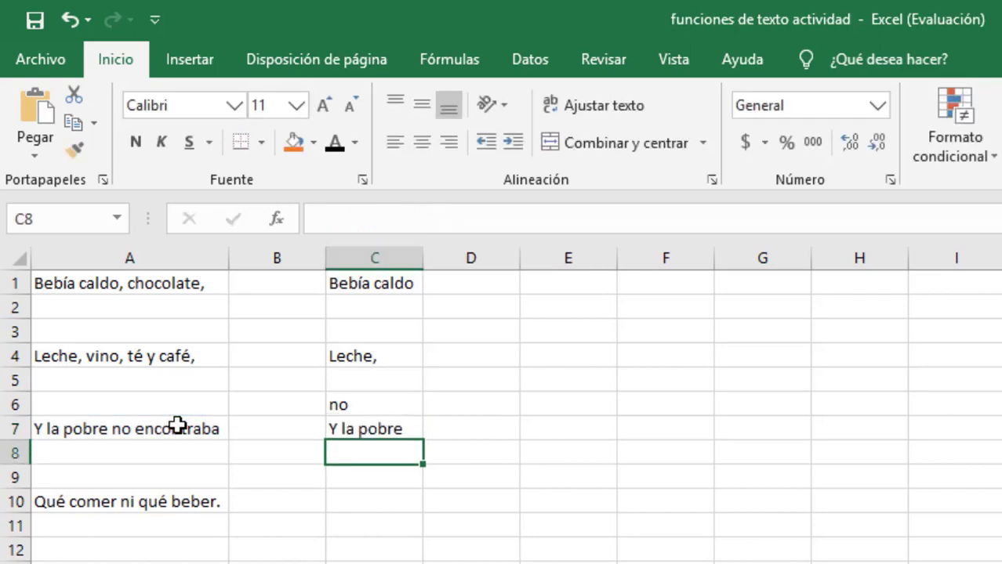
# Enter =izquierda(A10;3) in C10 to extract the first 3 characters of the verse in A10.
pyautogui.click(387, 502)
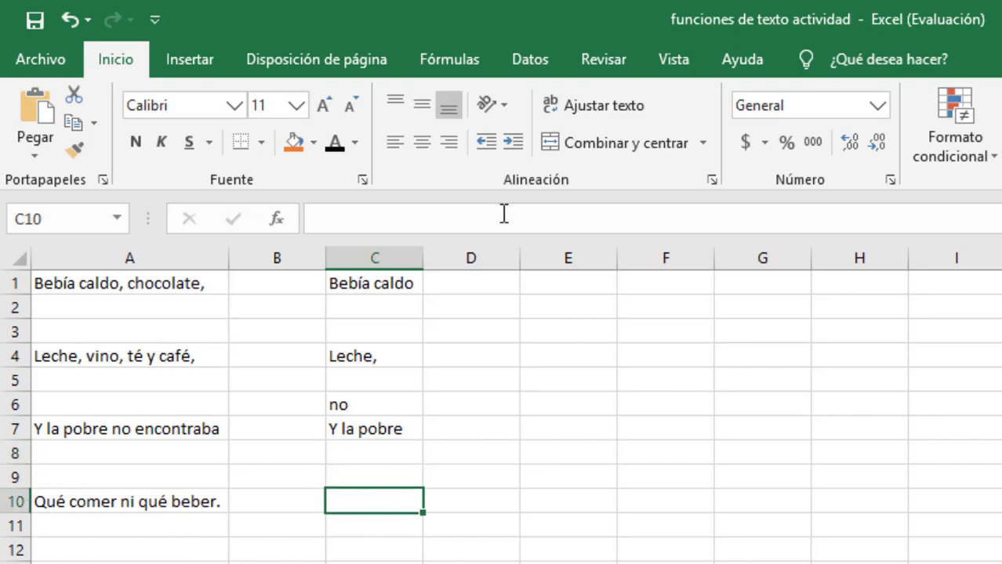
pyautogui.click(504, 214)
pyautogui.write('=iz')
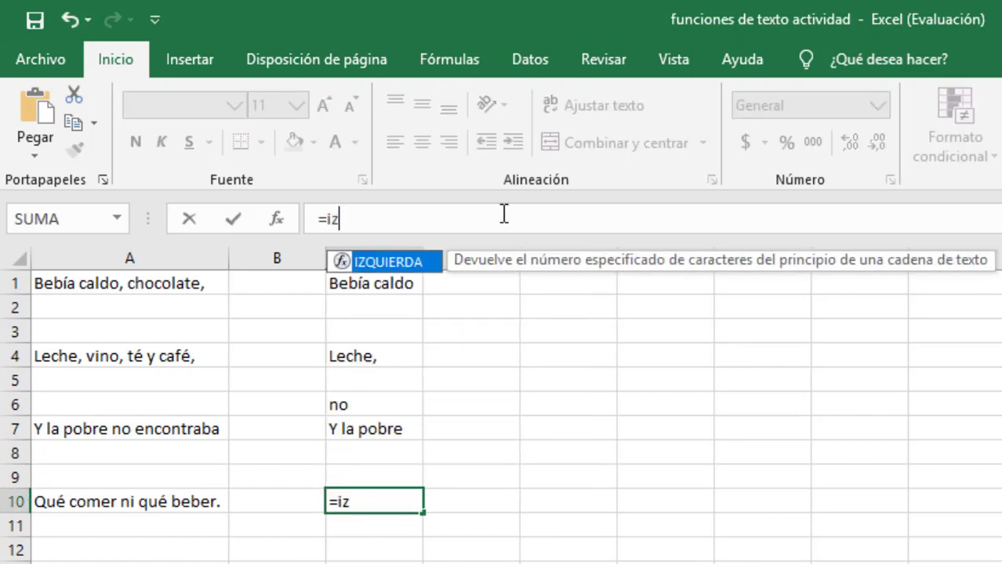
pyautogui.write('quierda(')
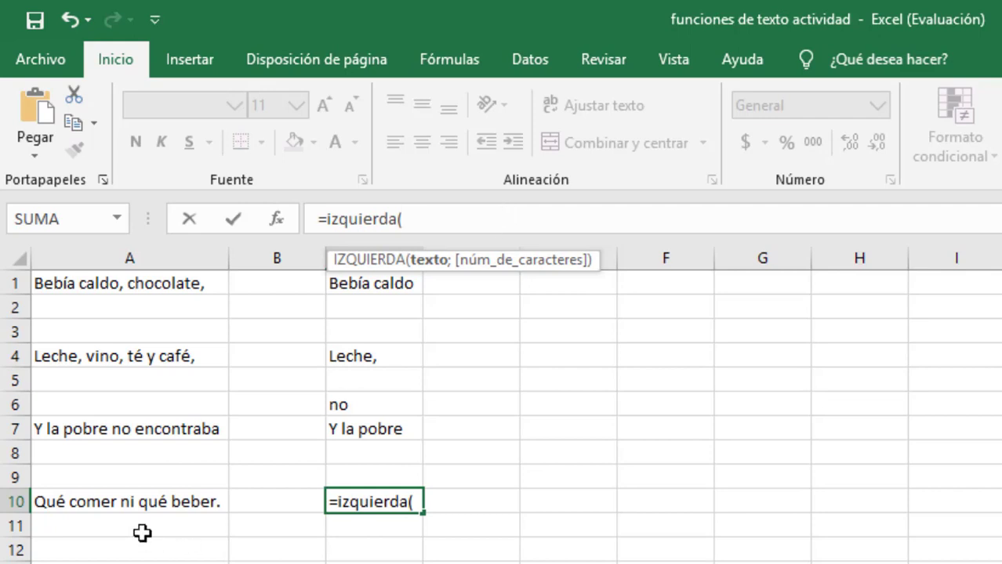
pyautogui.click(168, 493)
pyautogui.write(';')
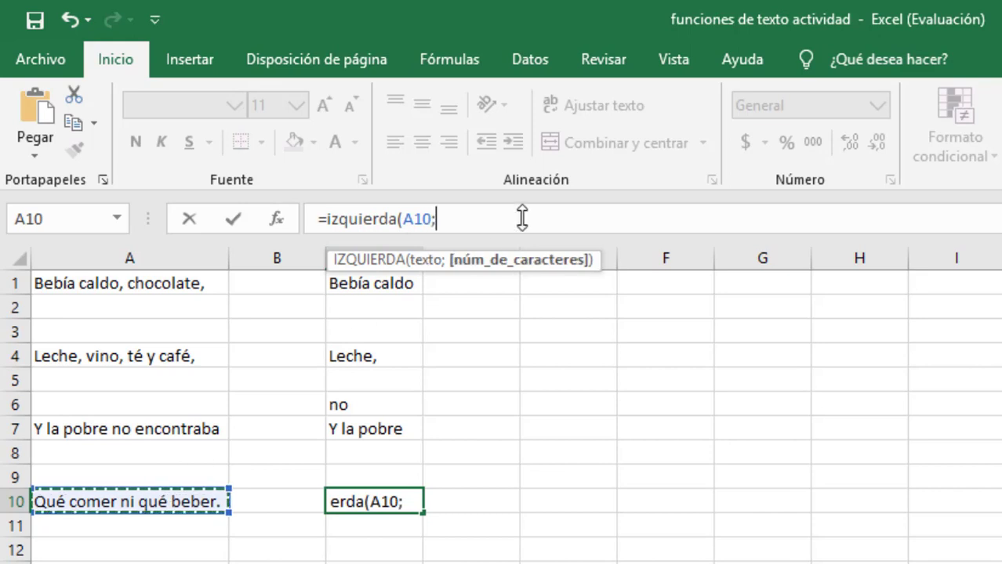
pyautogui.write('3)')
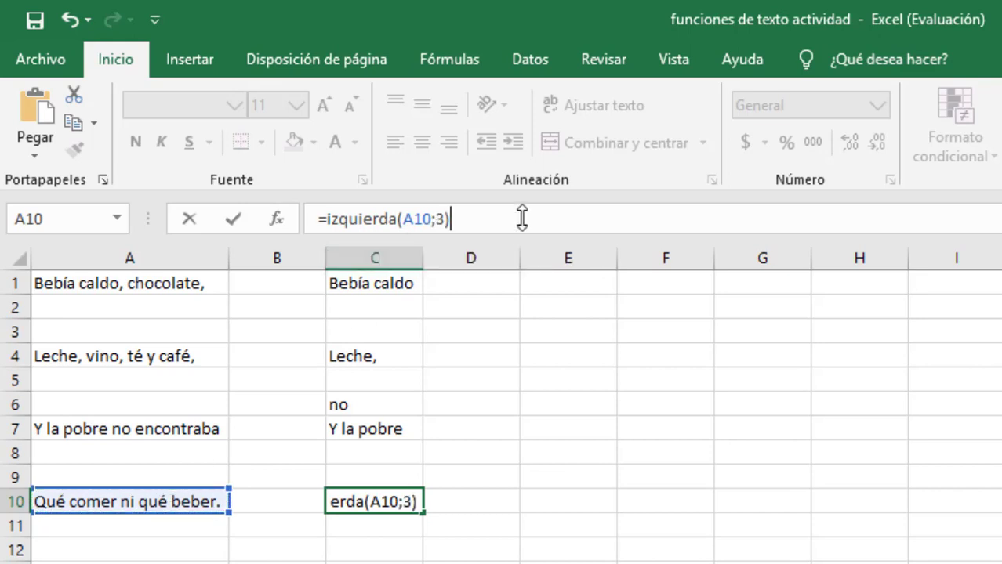
pyautogui.press('Return')
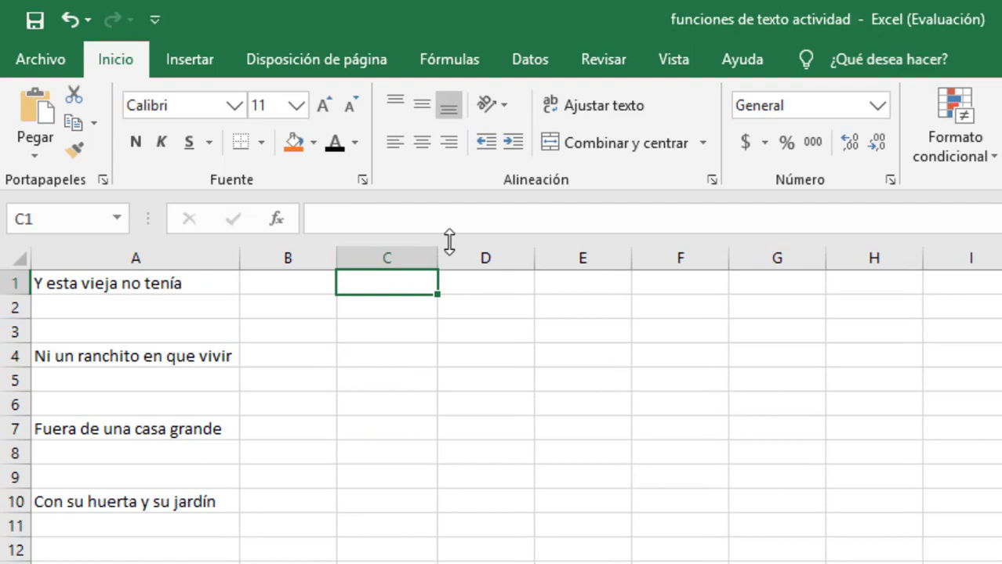
# Start an ENCONTRAR formula in C1 beside "Y esta vieja no tenía", with "vieja" as the search text.
pyautogui.click(472, 223)
pyautogui.write('=en')
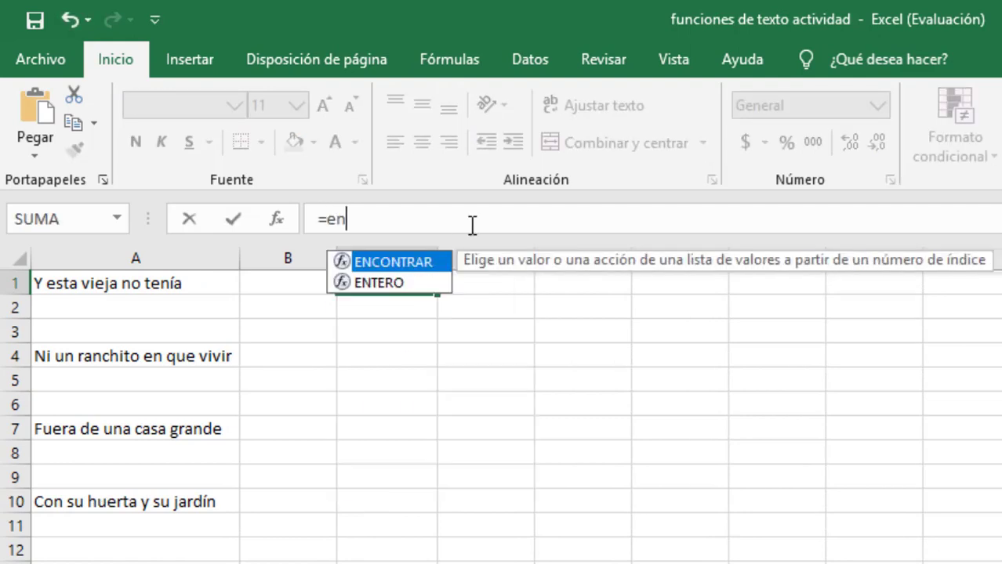
pyautogui.write('contrar(')
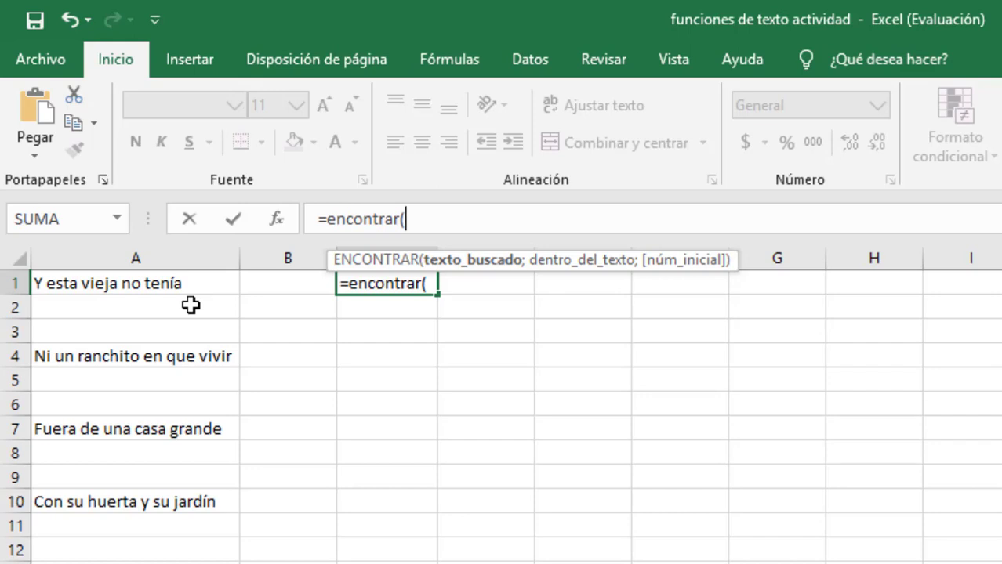
pyautogui.write('""')
pyautogui.press('Left')
pyautogui.press('Left')
pyautogui.press('Right')
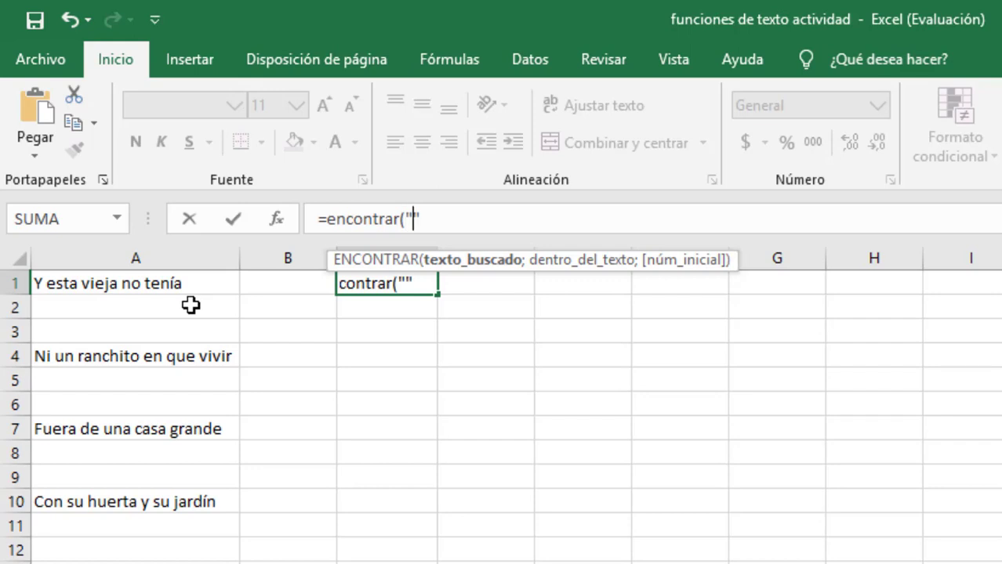
pyautogui.write('vieja')
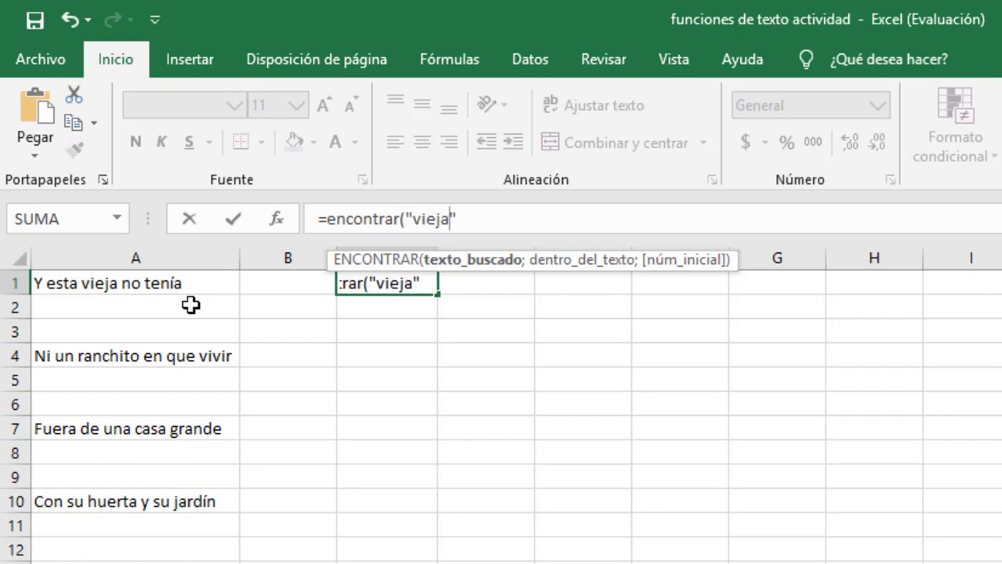
pyautogui.press('Right')
pyautogui.write(';')
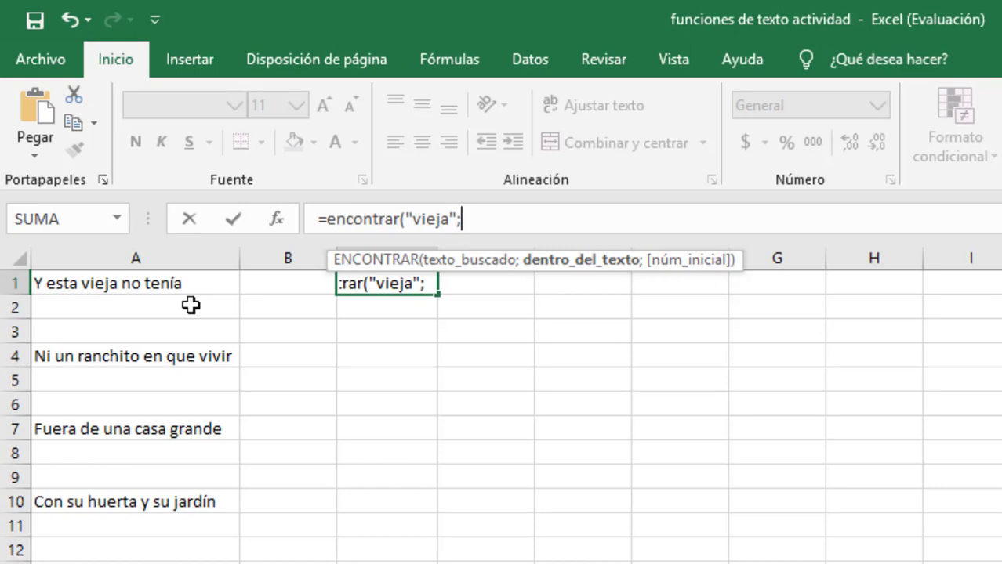
# Search within A1 from character 1, completing C1 as =encontrar("vieja";A1;1).
pyautogui.click(155, 292)
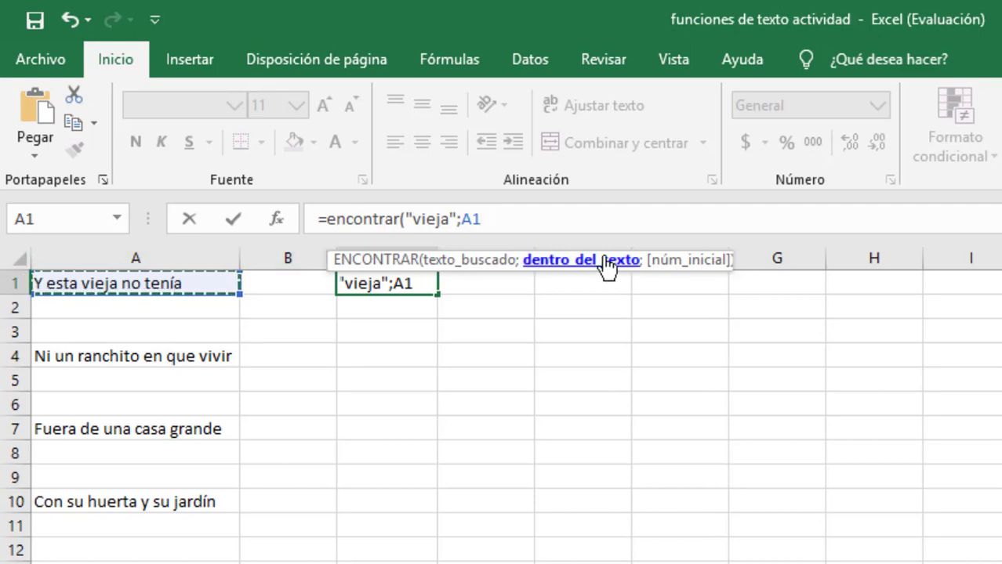
pyautogui.write(';1)')
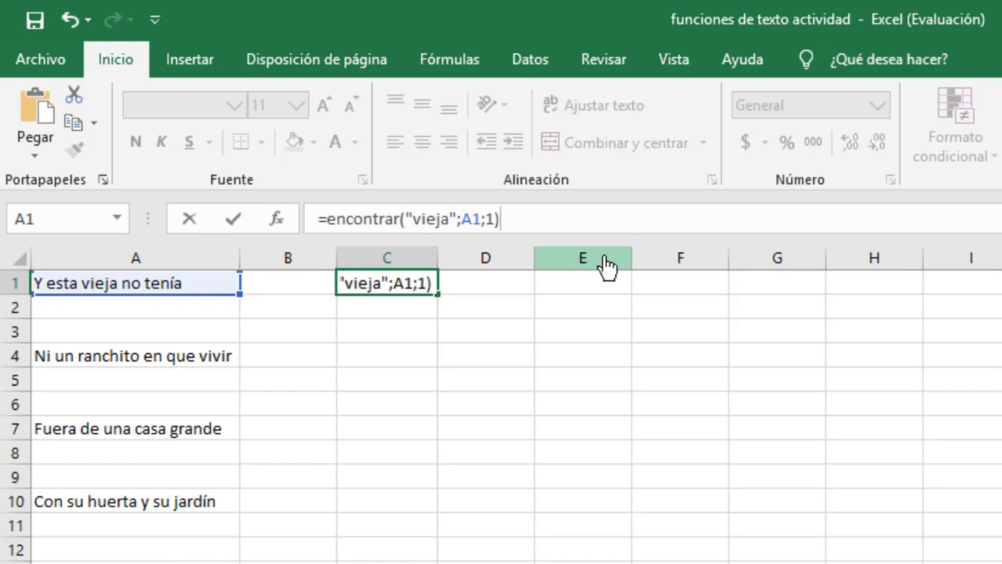
pyautogui.press('Return')
pyautogui.press('Up')
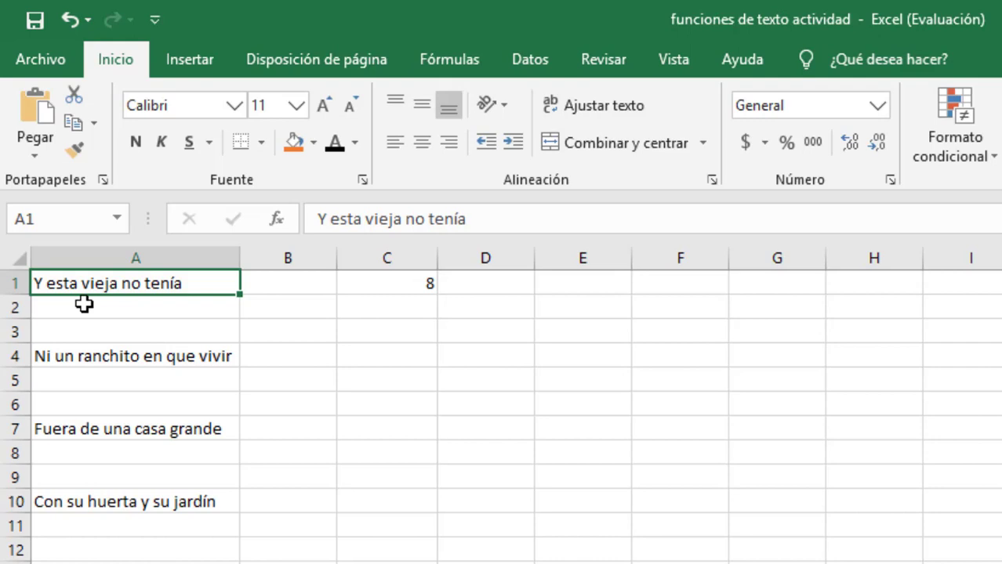
# Enter =encontrar("ni";A4;1) in C4 to look for "ni" in the verse in A4.
pyautogui.click(417, 356)
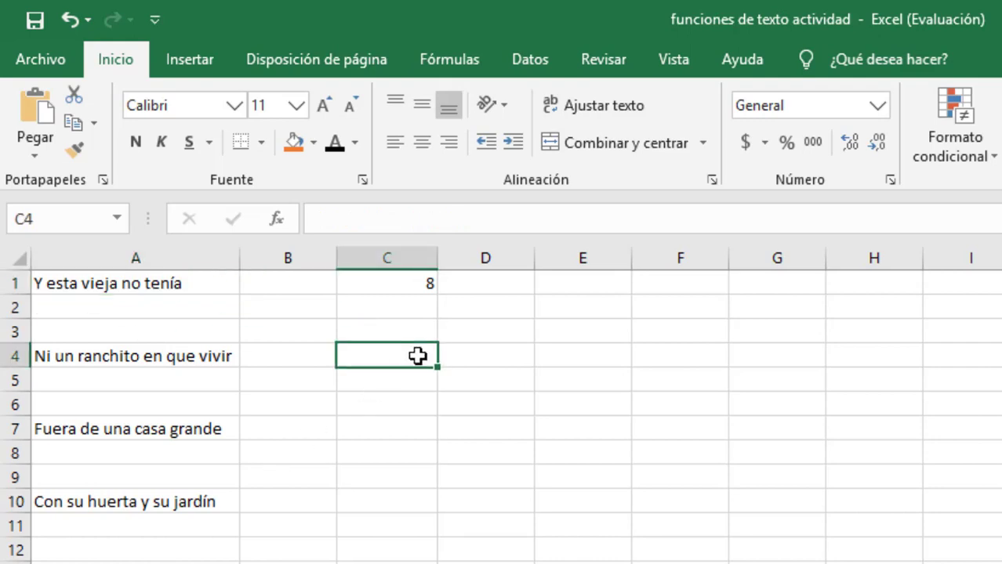
pyautogui.click(517, 215)
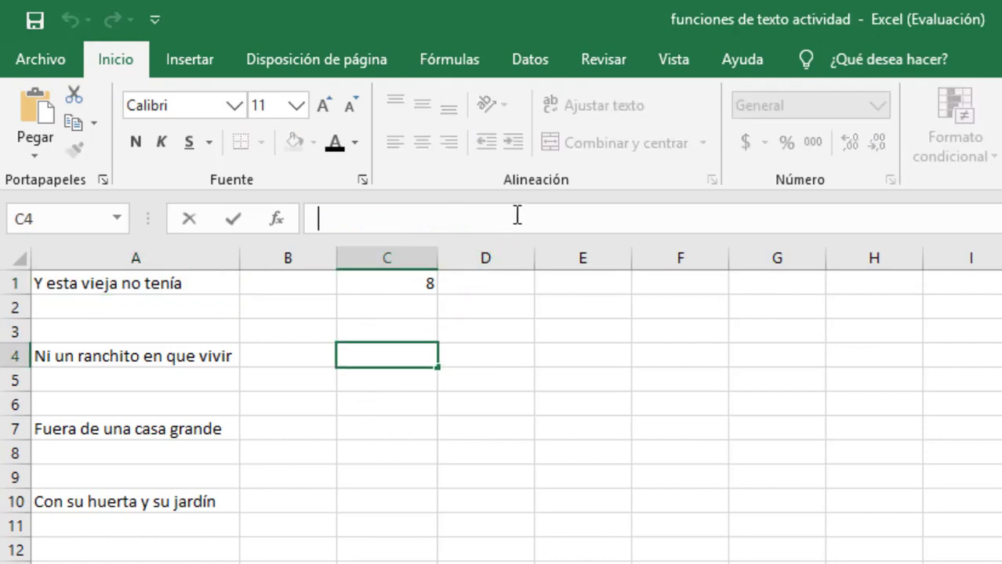
pyautogui.write('=encontrar')
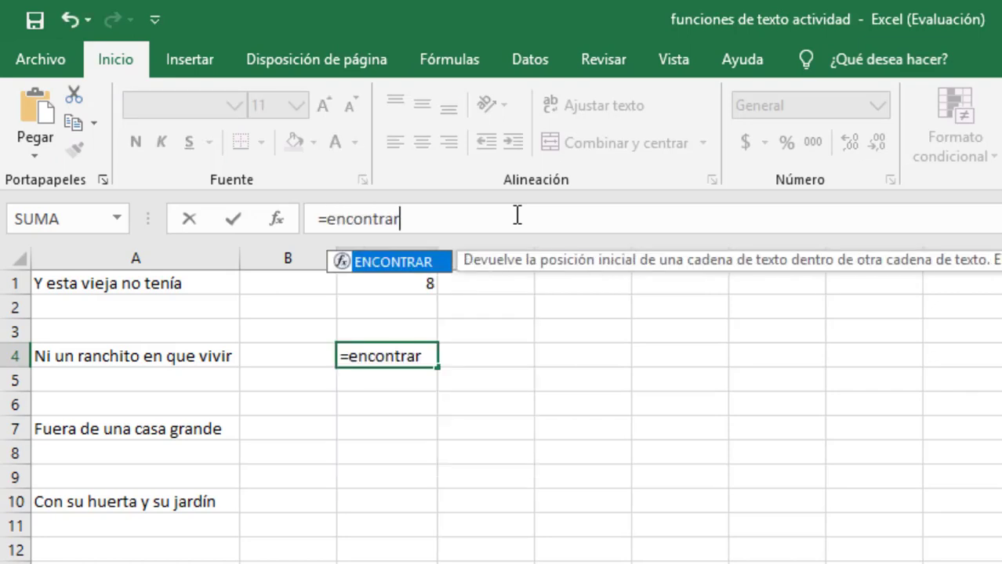
pyautogui.write('(')
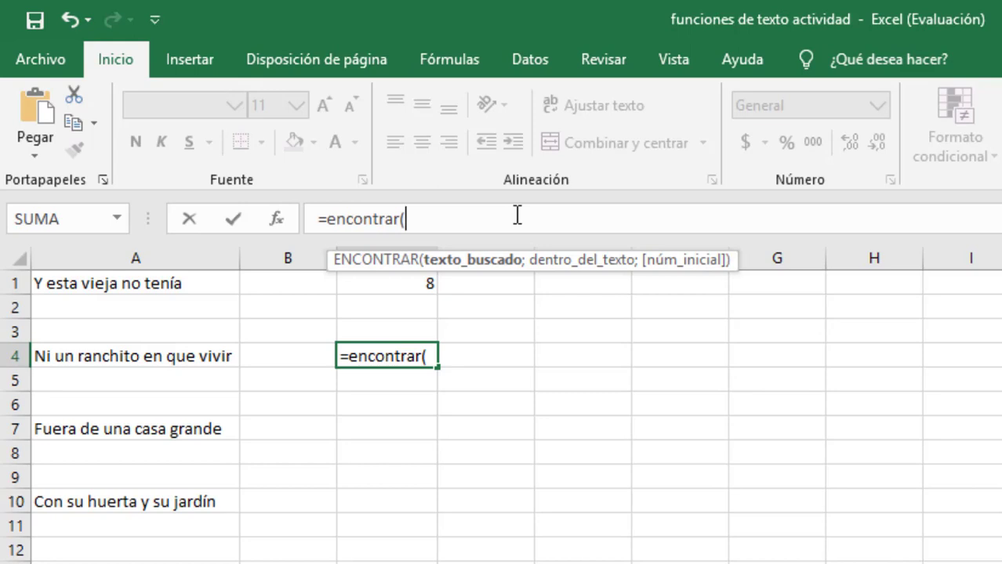
pyautogui.write('""')
pyautogui.press('Left')
pyautogui.write('ni')
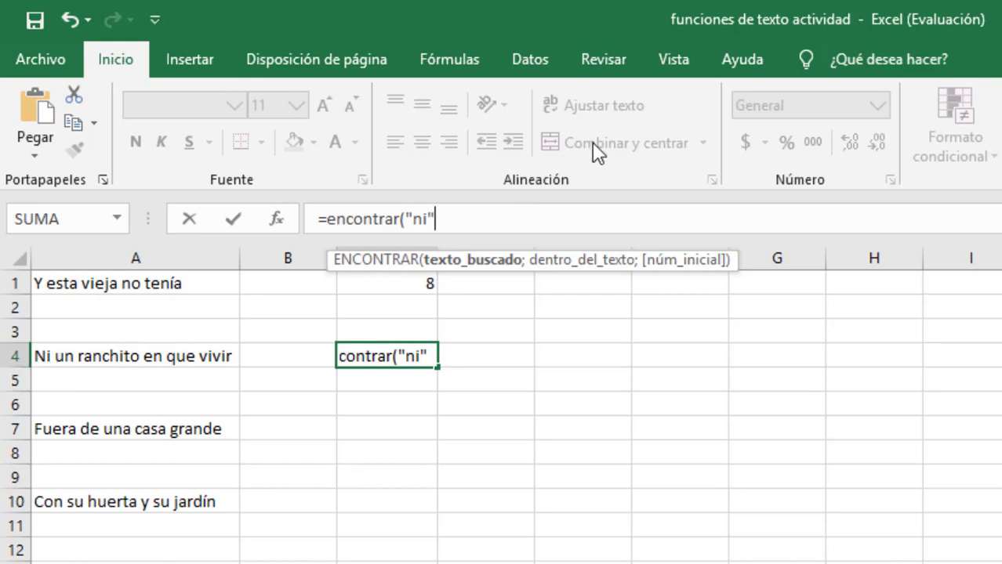
pyautogui.write(';')
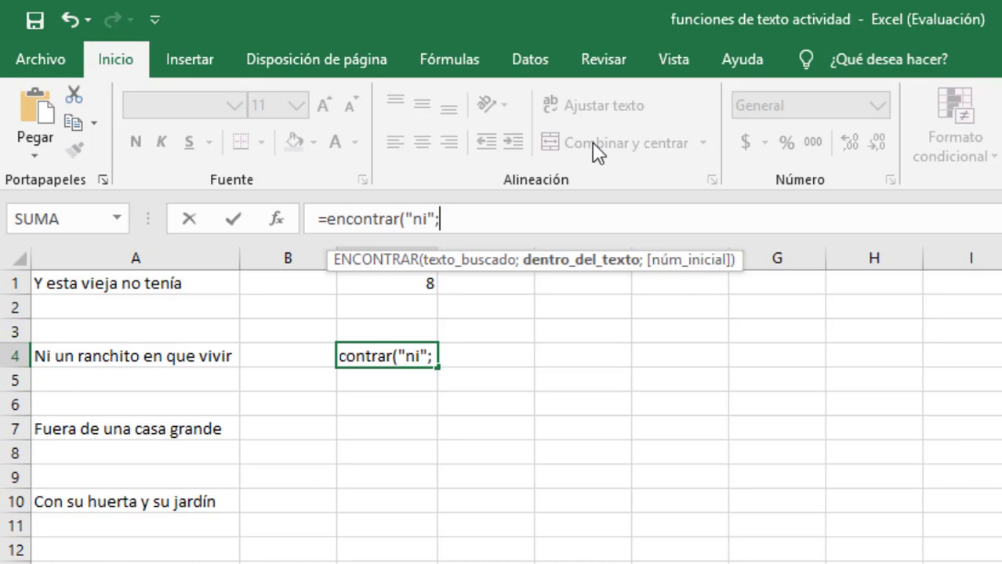
pyautogui.click(110, 363)
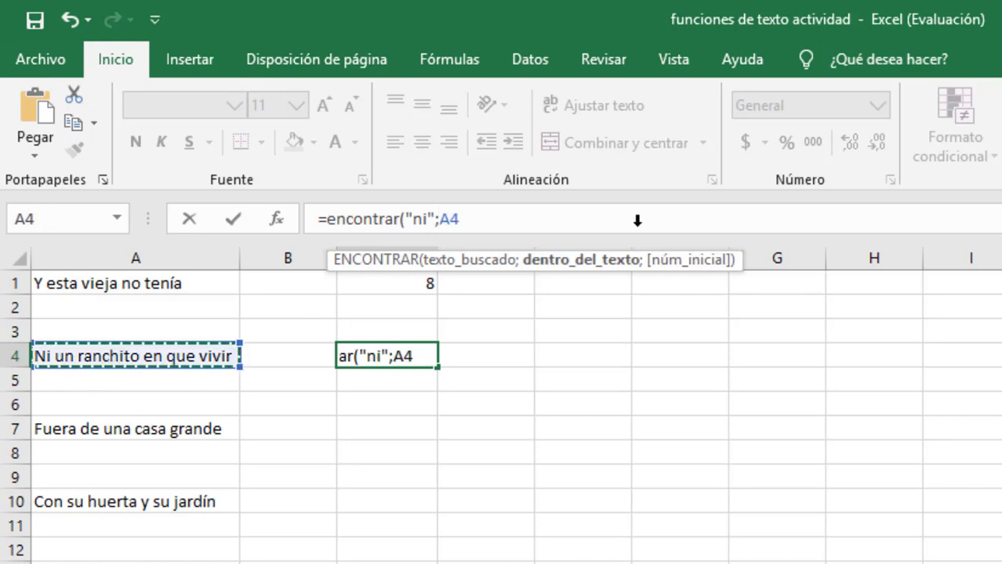
pyautogui.write(';1')
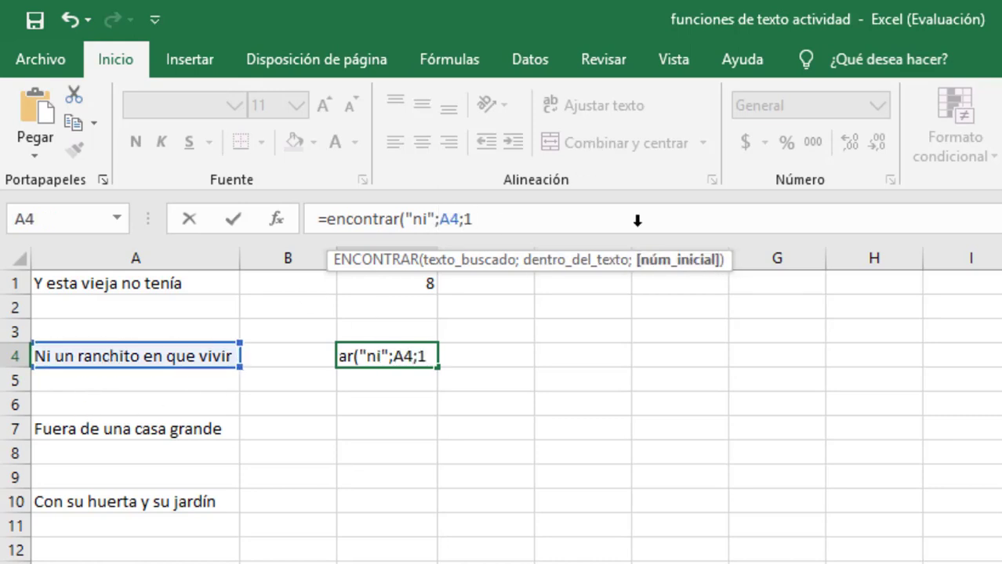
pyautogui.write(')')
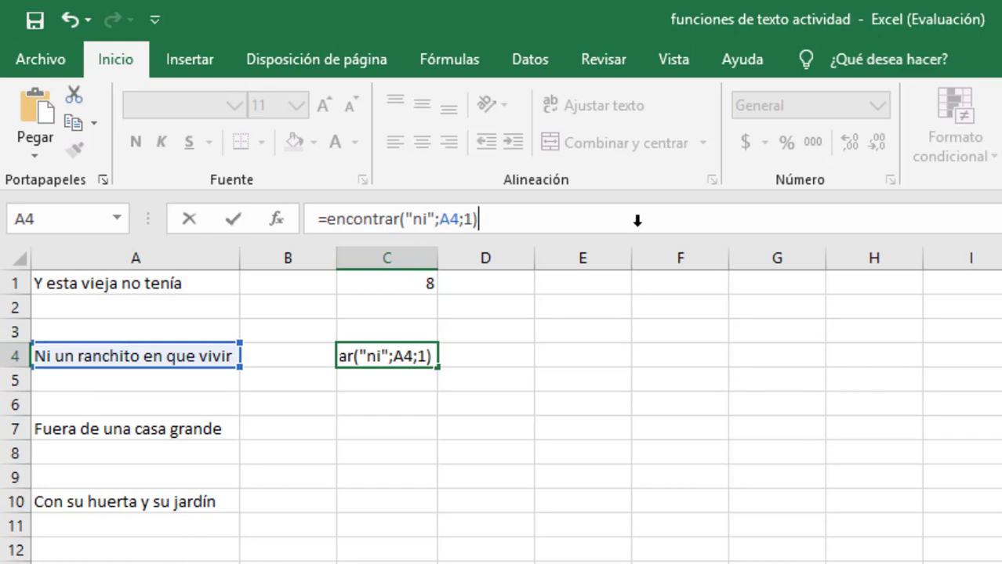
pyautogui.press('Return')
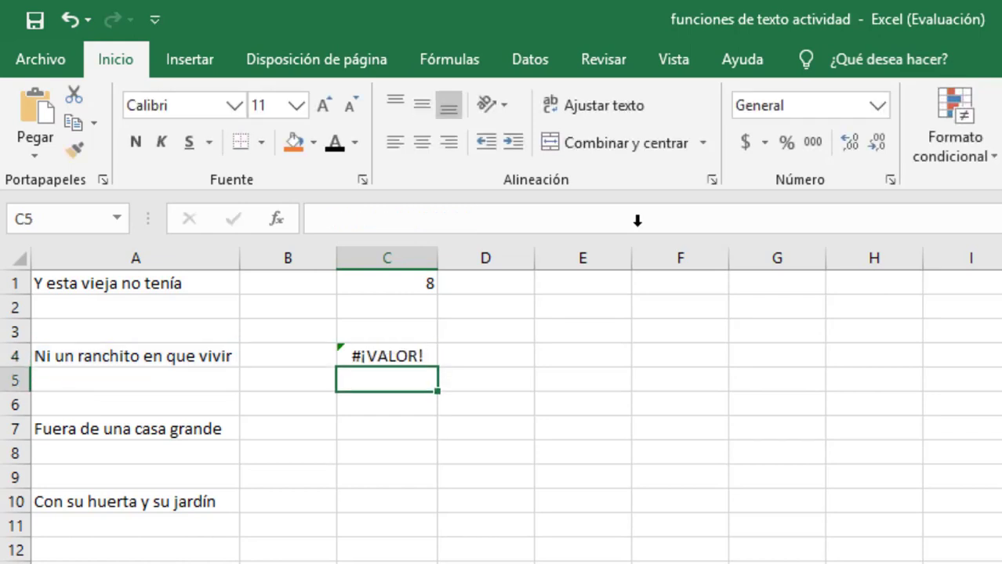
# Capitalize the search text in the C4 formula so it reads =ENCONTRAR("Ni";A4;1).
pyautogui.press('Up')
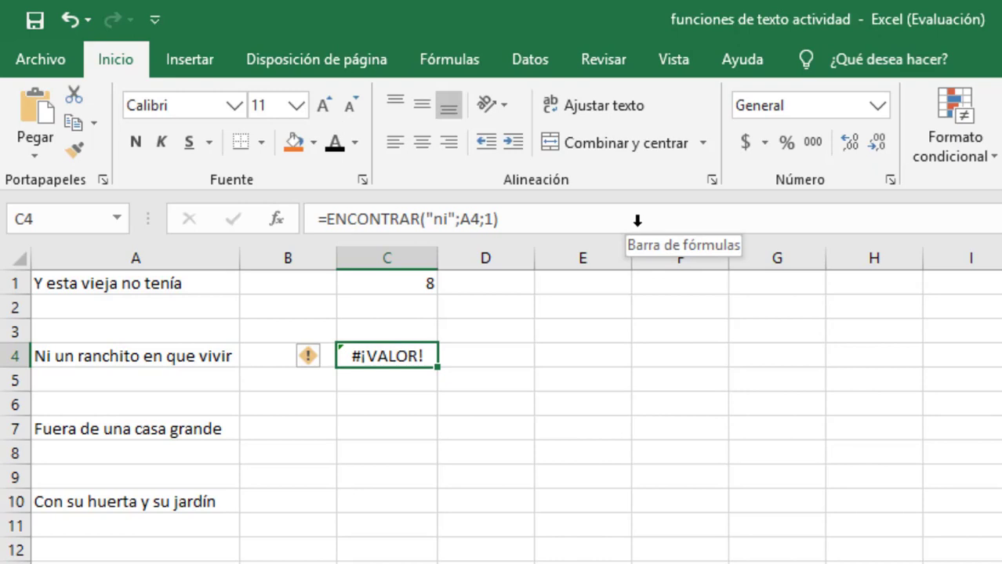
pyautogui.click(435, 219)
pyautogui.press('BackSpace')
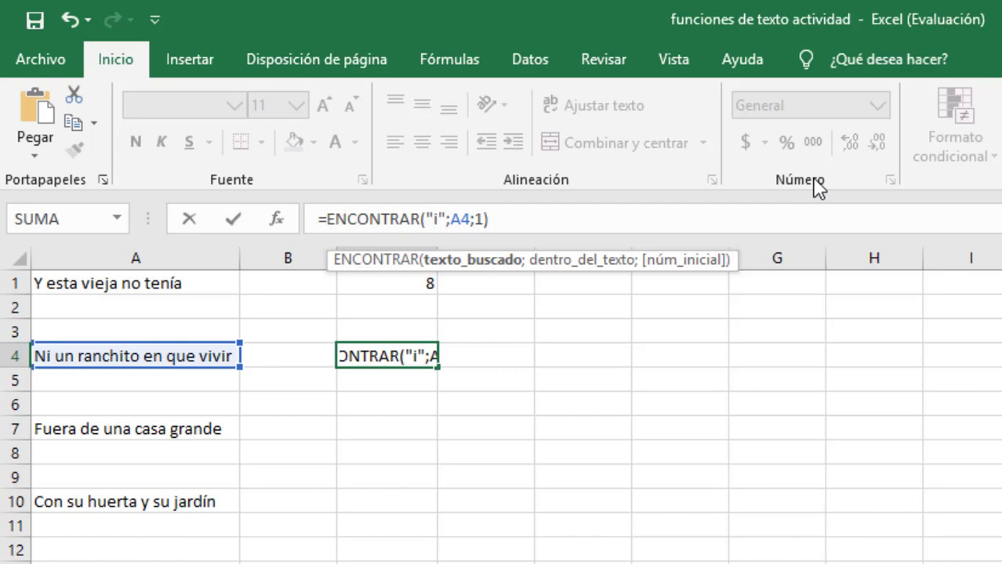
pyautogui.write('N')
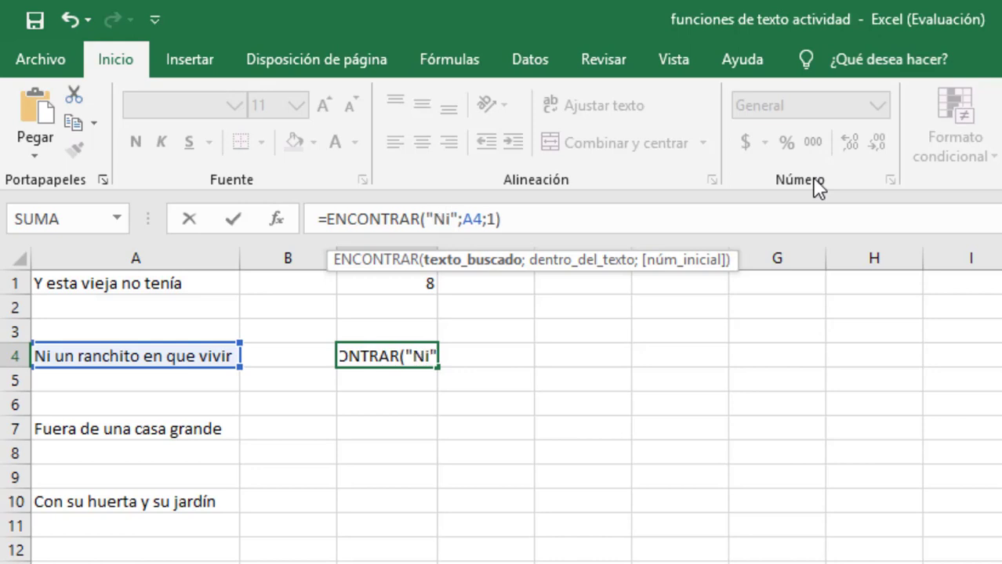
pyautogui.press('Right')
pyautogui.press('Right')
pyautogui.press('Right')
pyautogui.press('Right')
pyautogui.press('Right')
pyautogui.press('Right')
pyautogui.press('Right')
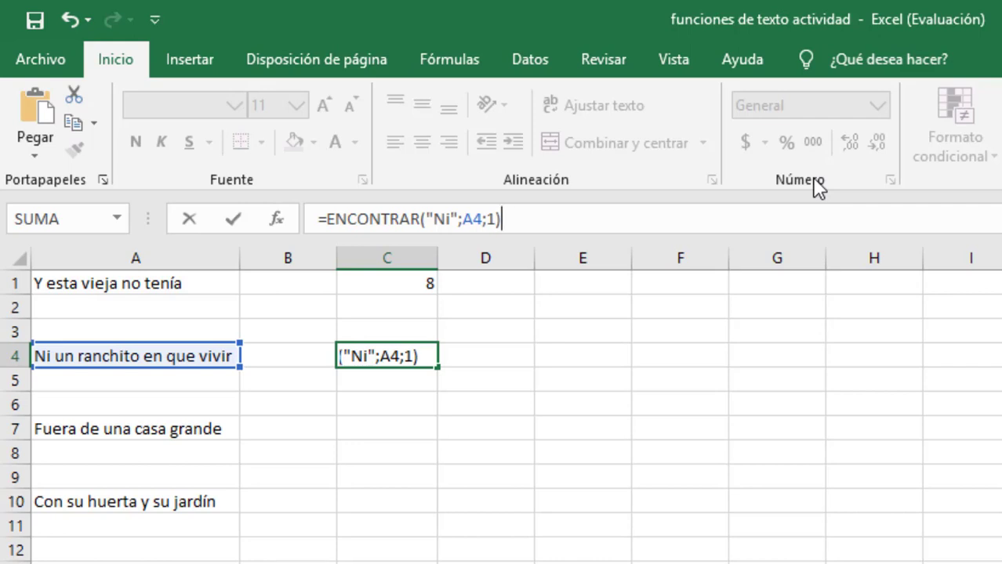
pyautogui.press('Return')
pyautogui.press('Up')
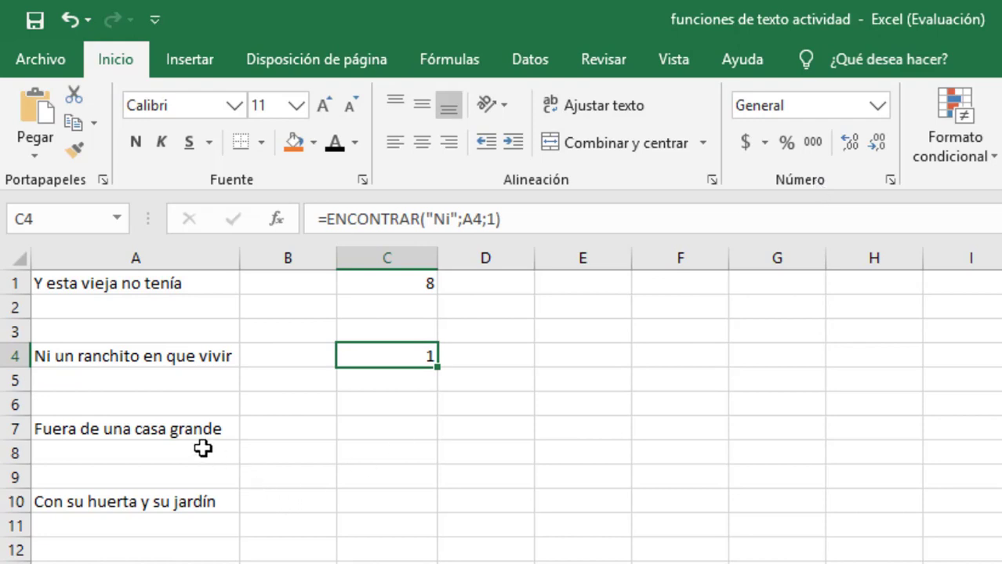
# Insert "de " before "Fuera" at the start of the verse in A7.
pyautogui.click(138, 430)
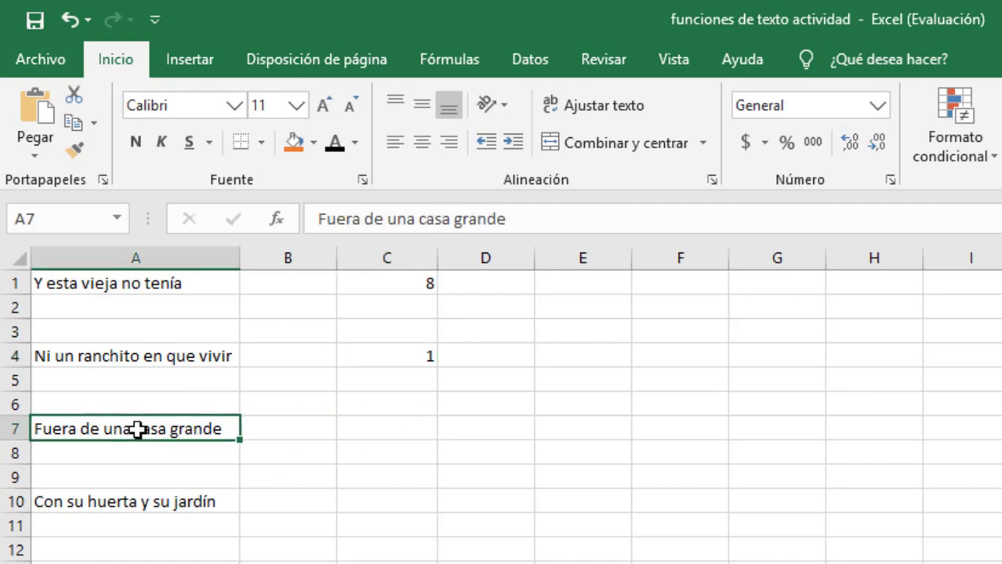
pyautogui.doubleClick(35, 428)
pyautogui.write('de')
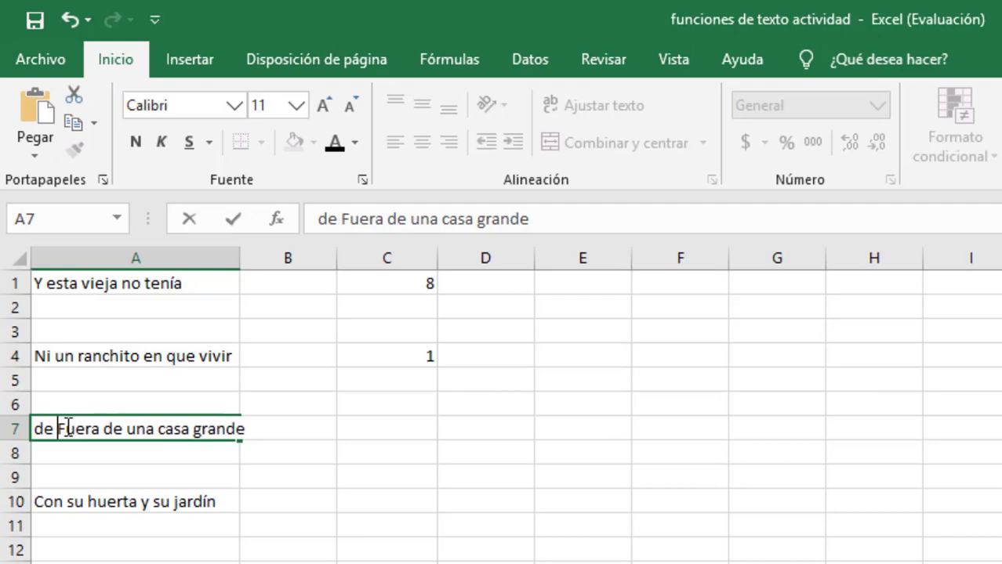
pyautogui.click(401, 419)
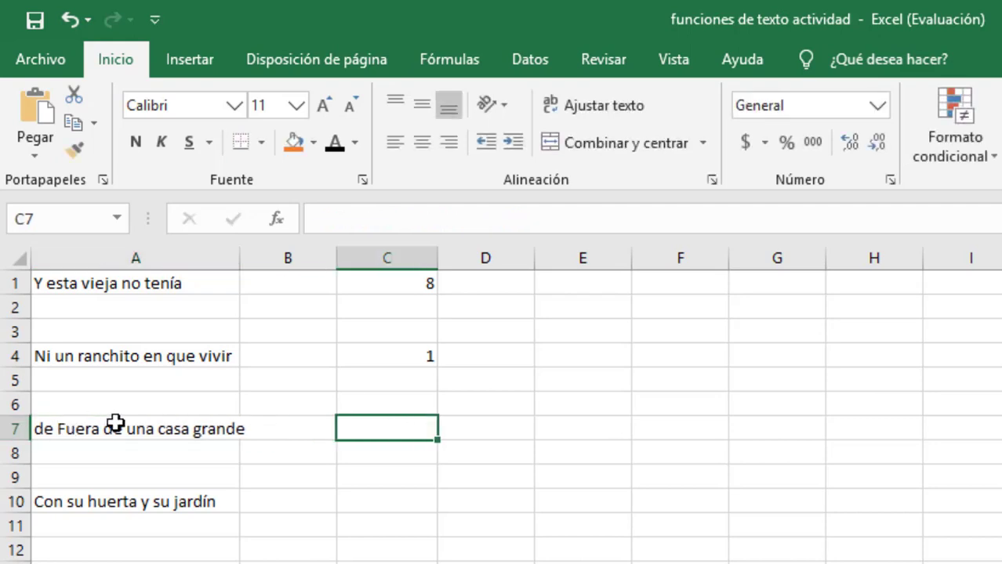
# Start an ENCONTRAR formula in C7 with "de" as the search text.
pyautogui.click(536, 221)
pyautogui.write('=')
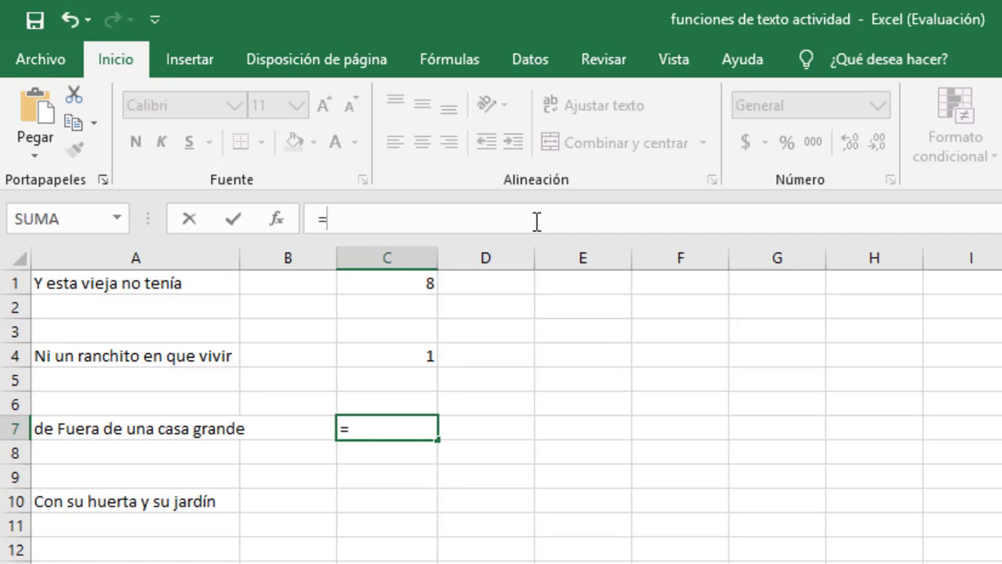
pyautogui.write('encontrar')
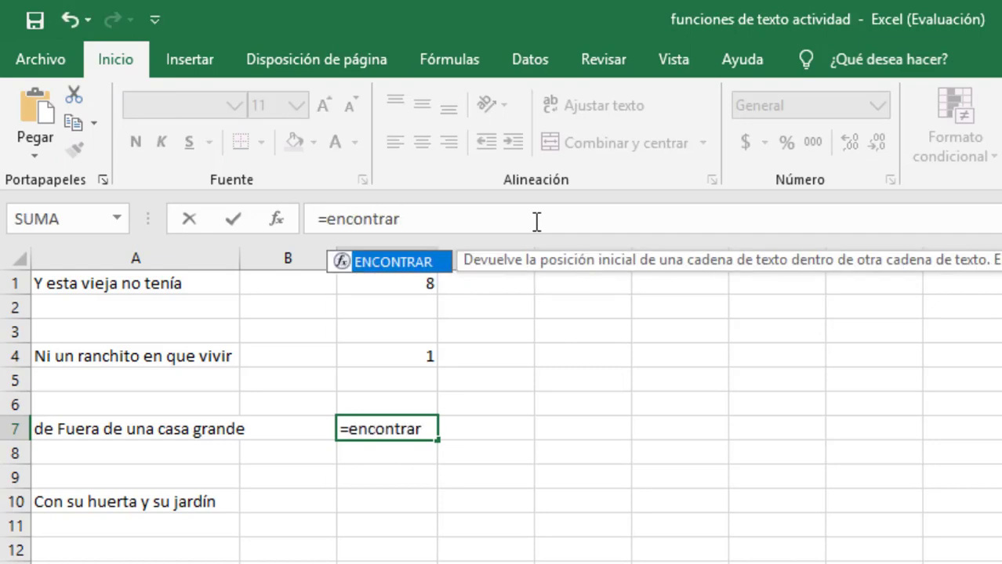
pyautogui.write('(')
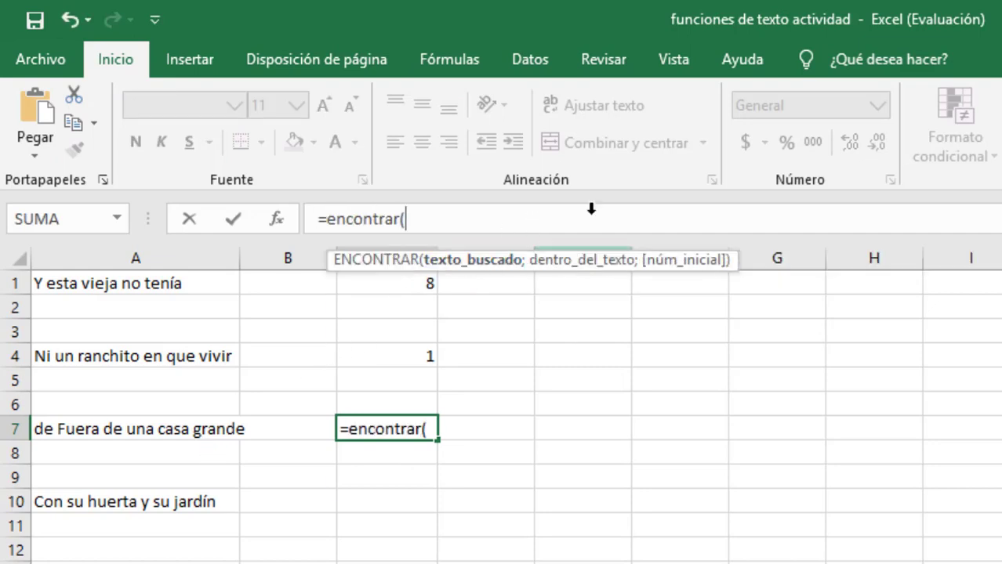
pyautogui.write('de')
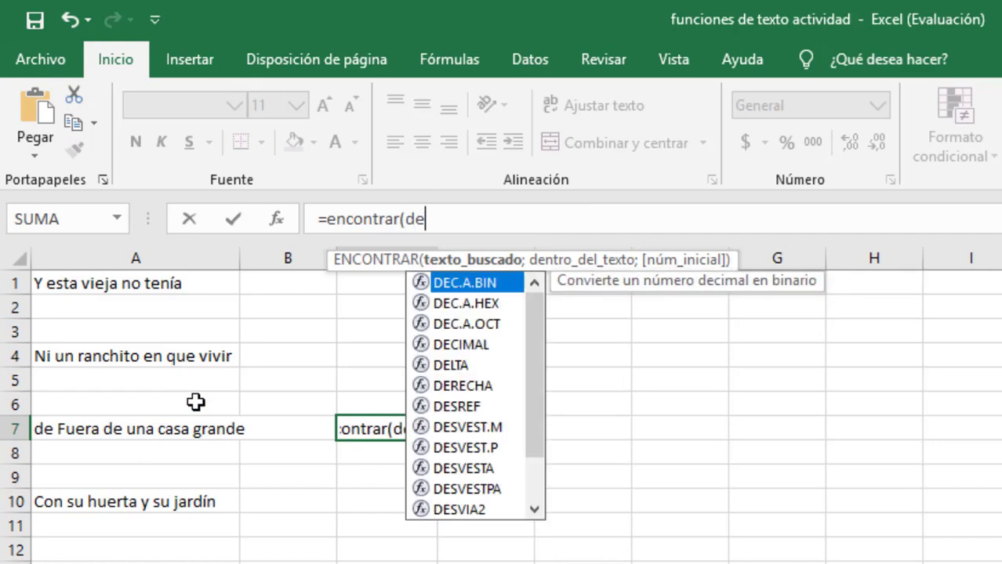
pyautogui.press('BackSpace')
pyautogui.press('BackSpace')
pyautogui.write('"')
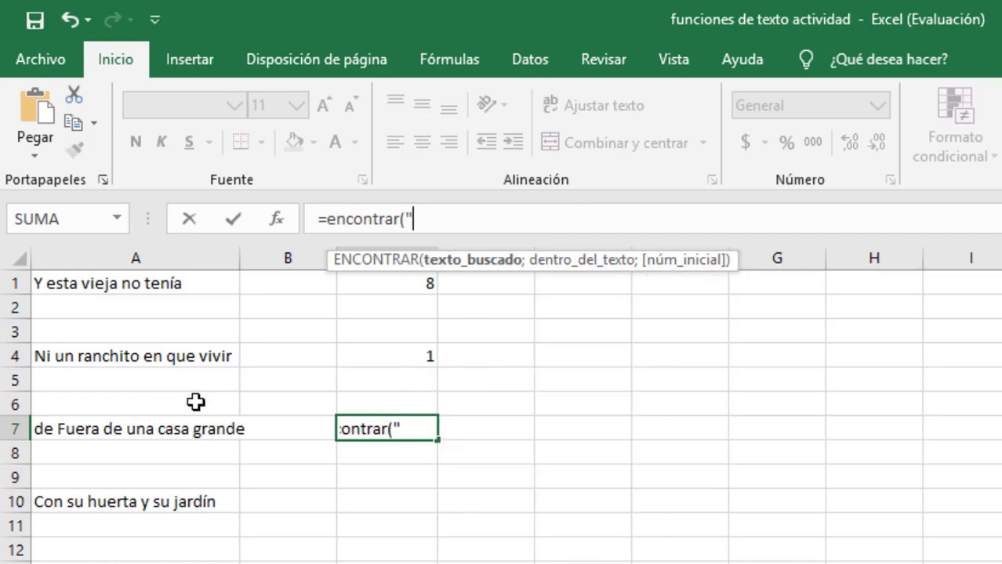
pyautogui.write('de"')
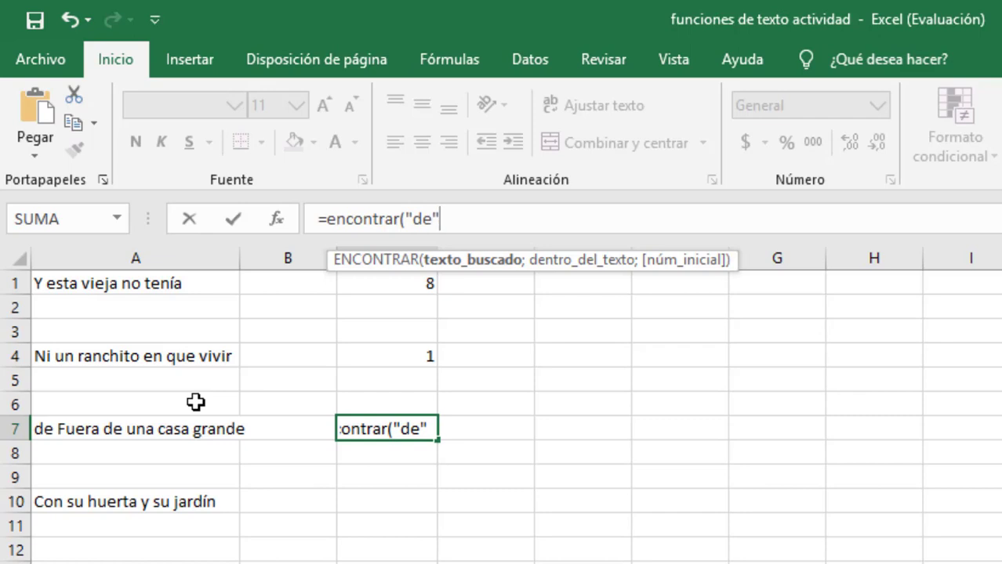
# Search within A7 from character 4, completing C7 as =encontrar("de";A7;4).
pyautogui.write(';')
pyautogui.click(203, 430)
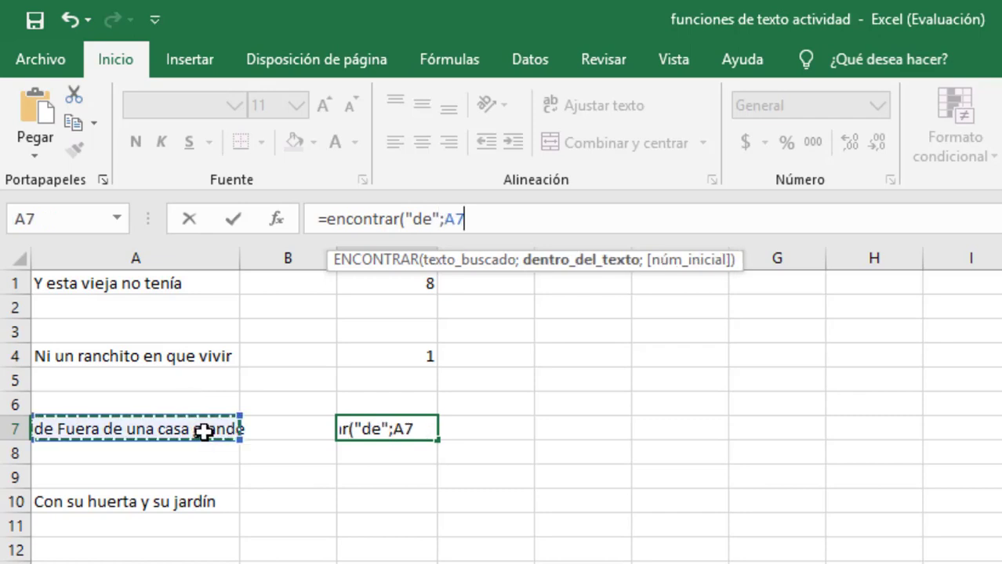
pyautogui.write(';')
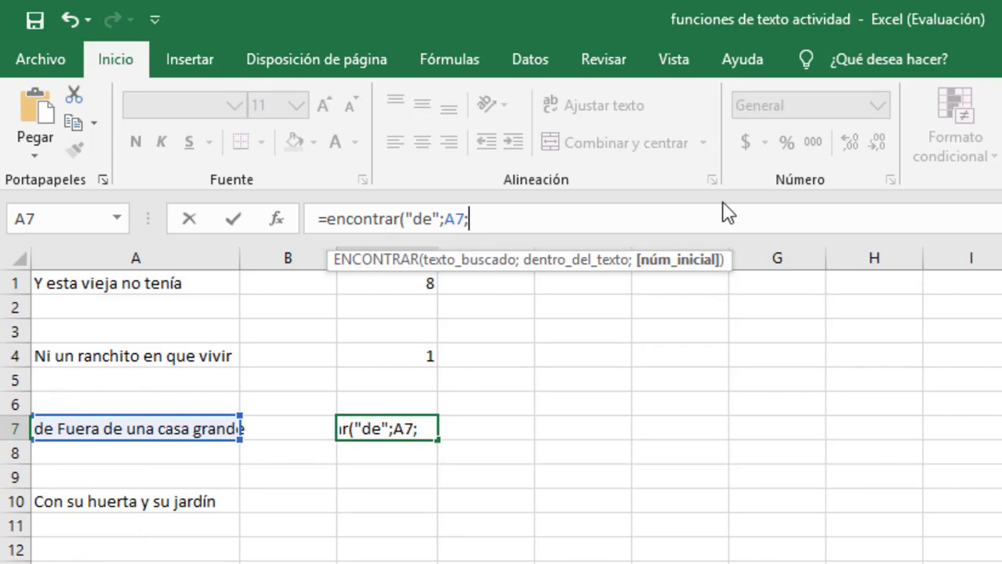
pyautogui.write('4)')
pyautogui.press('Return')
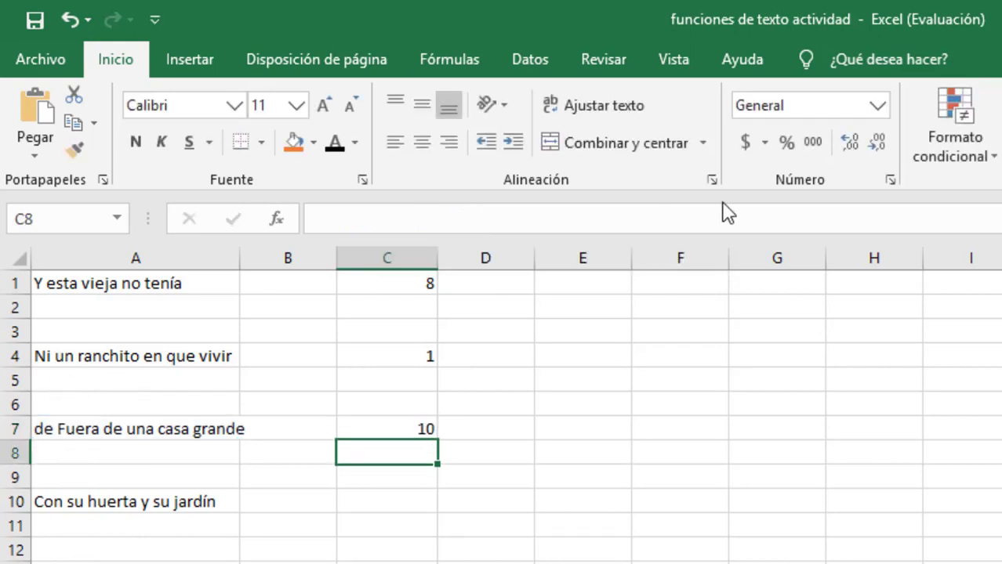
pyautogui.press('Up')
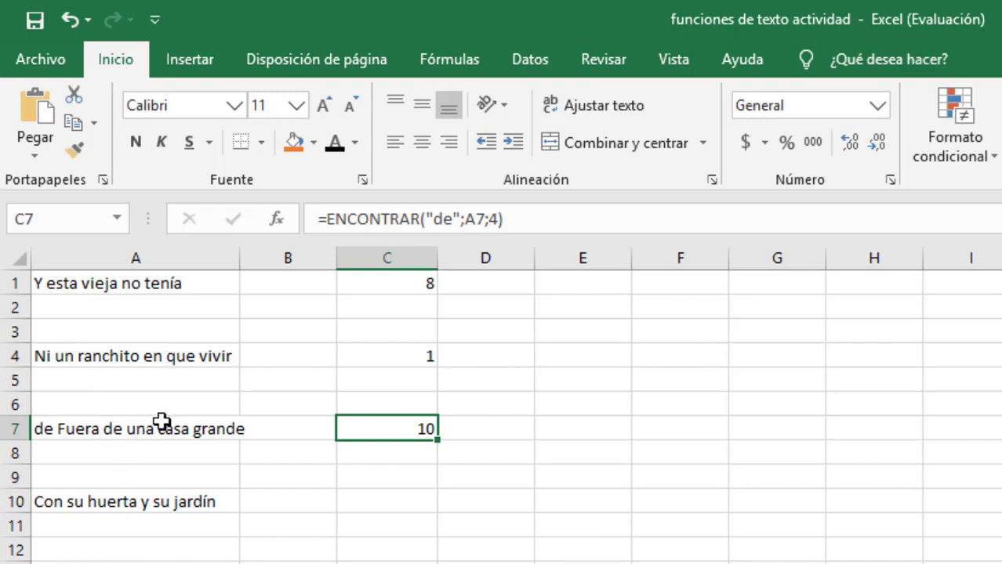
# Start an ENCONTRAR formula in C10 beside "Con su huerta y su jardín", with "jardín" as the search text.
pyautogui.click(413, 510)
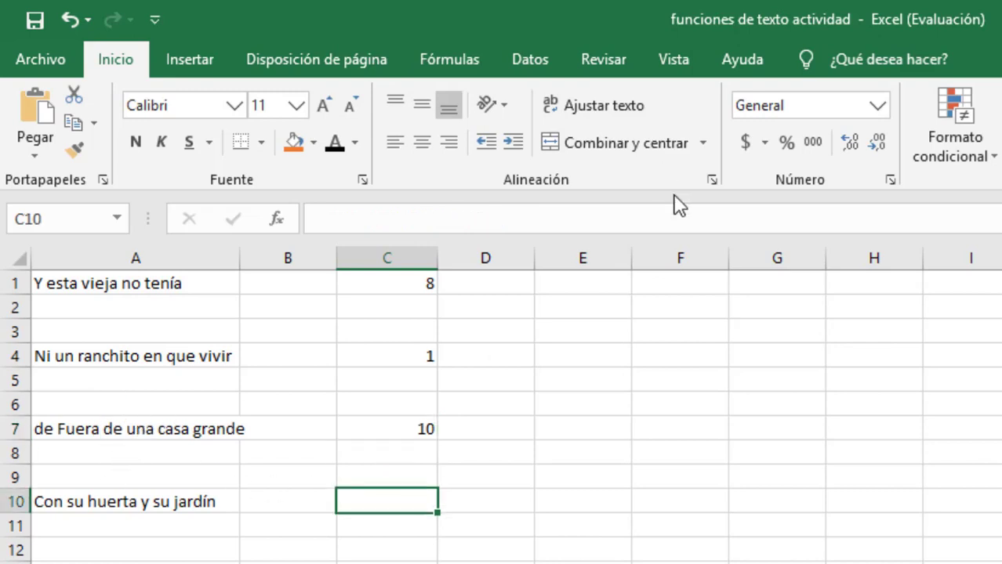
pyautogui.click(691, 228)
pyautogui.write('=')
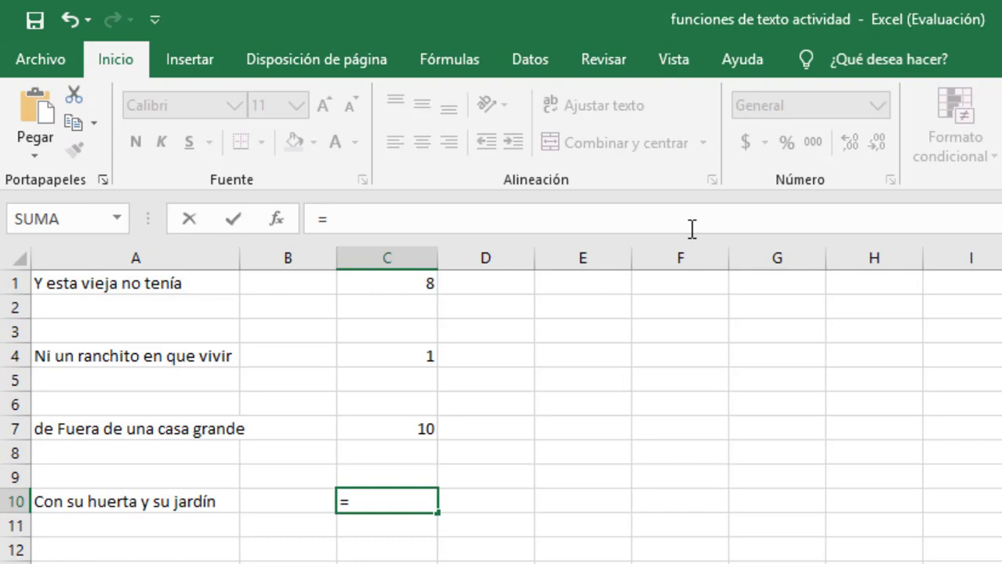
pyautogui.write('encontrar(')
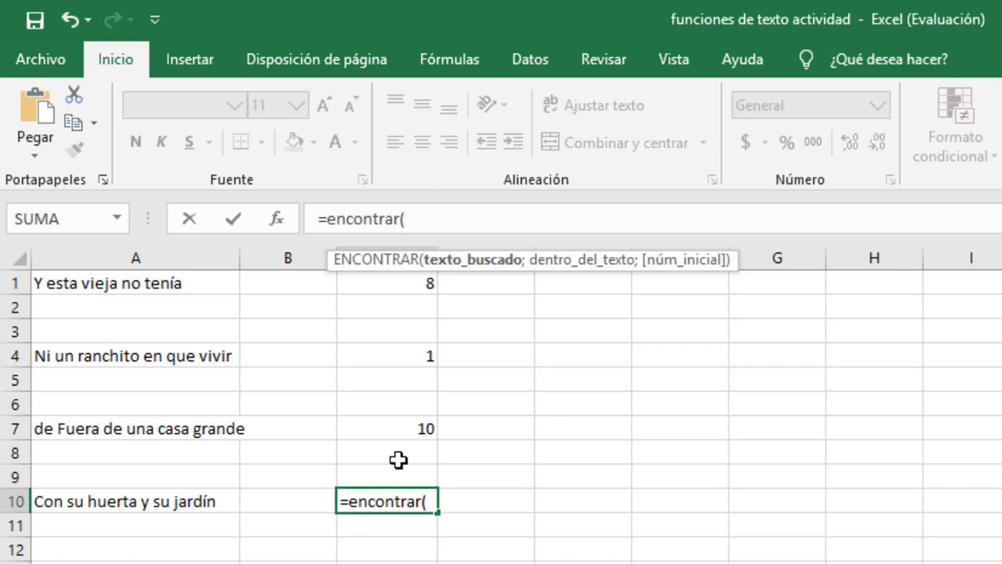
pyautogui.write('""')
pyautogui.press('Left')
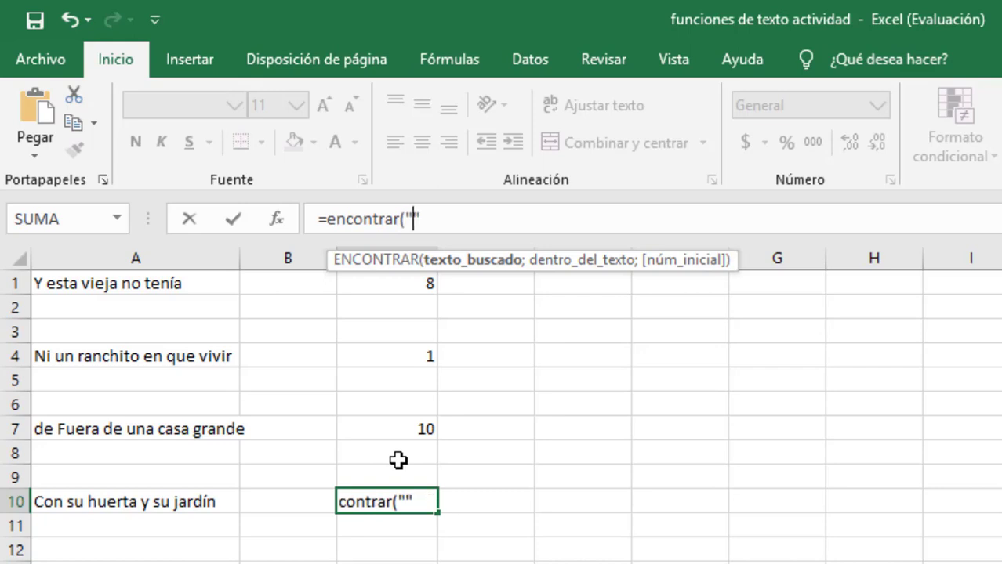
pyautogui.write('jard')
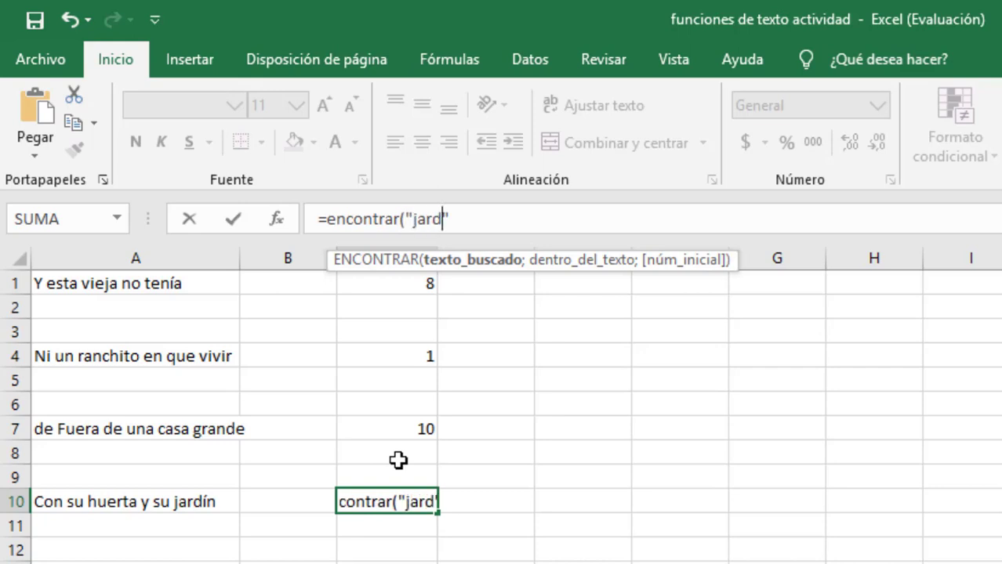
pyautogui.write('ín')
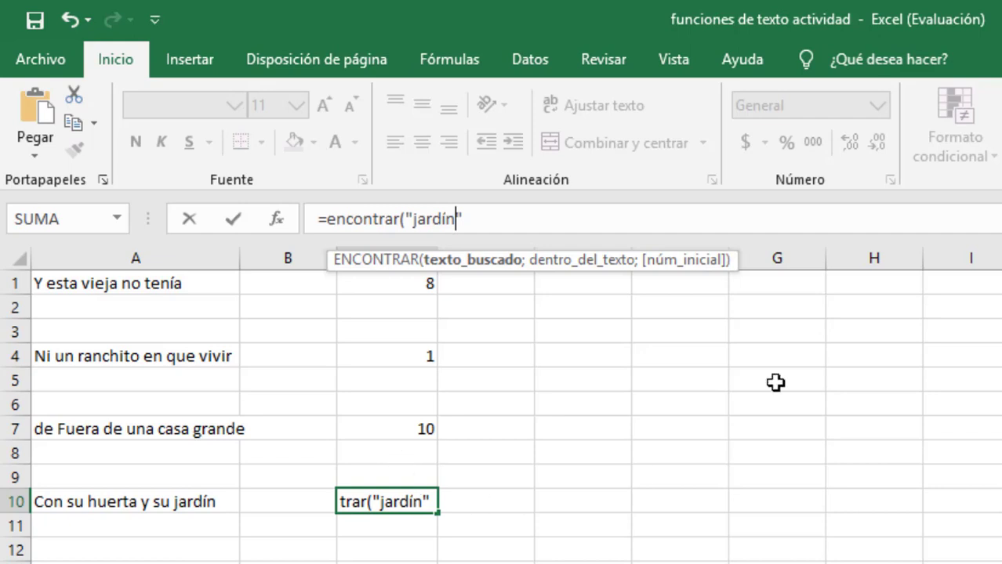
# Search within A10 from character 1, completing C10 as =encontrar("jardín";A10;1).
pyautogui.press('Right')
pyautogui.write(';')
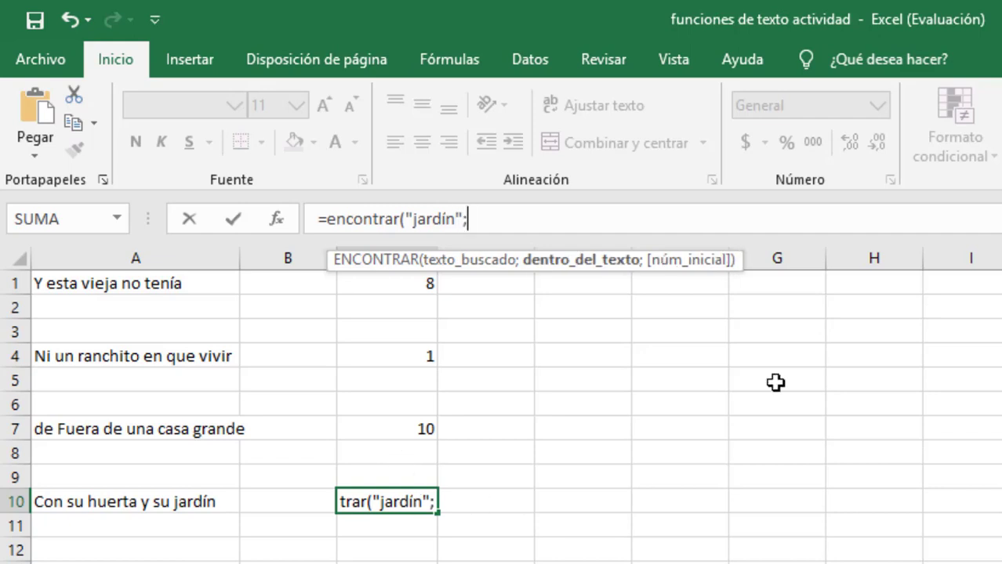
pyautogui.click(149, 506)
pyautogui.write(';')
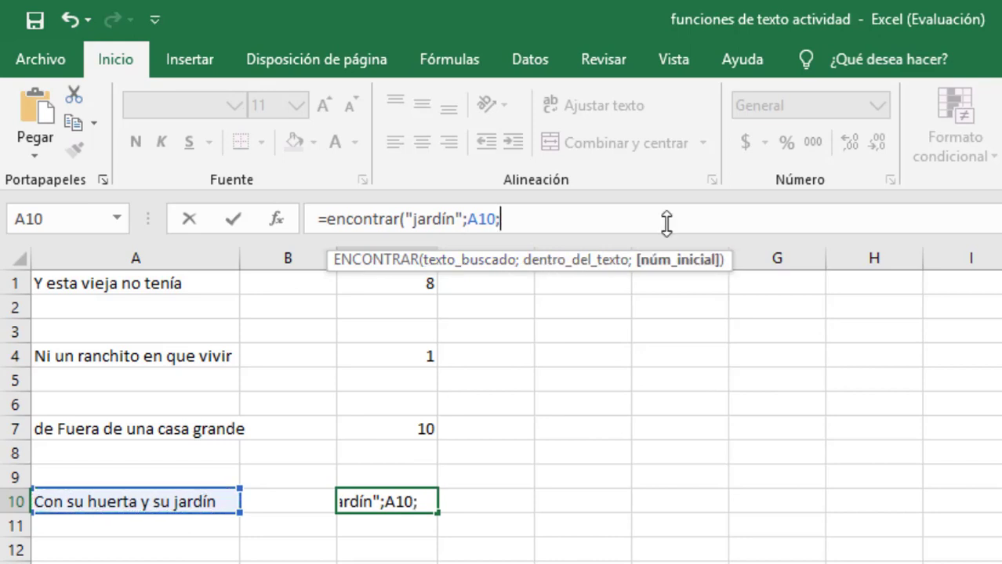
pyautogui.write('1)')
pyautogui.press('Return')
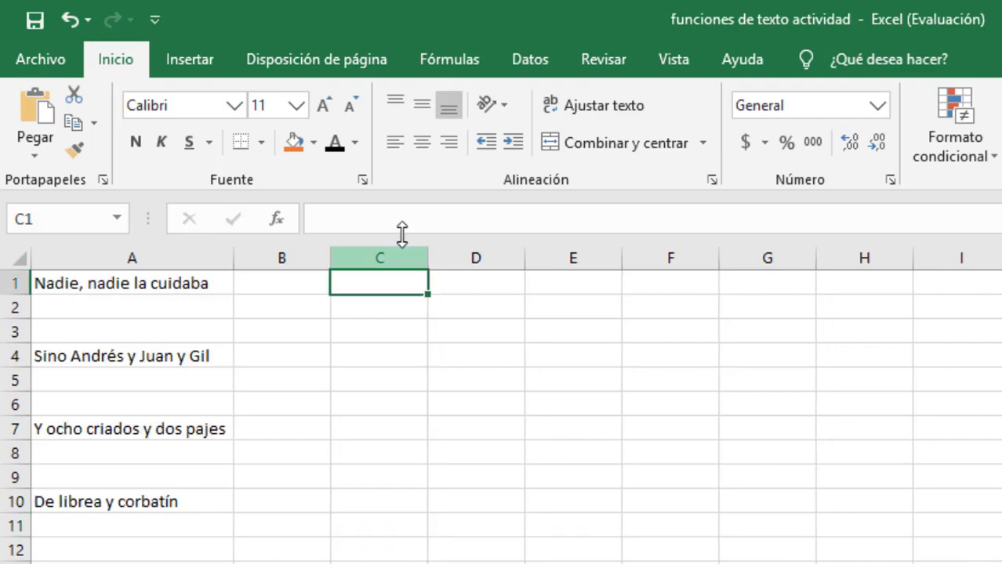
# Enter =extrae(A1;1;5) in C1 to extract the first five characters of "Nadie, nadie la cuidaba".
pyautogui.click(432, 218)
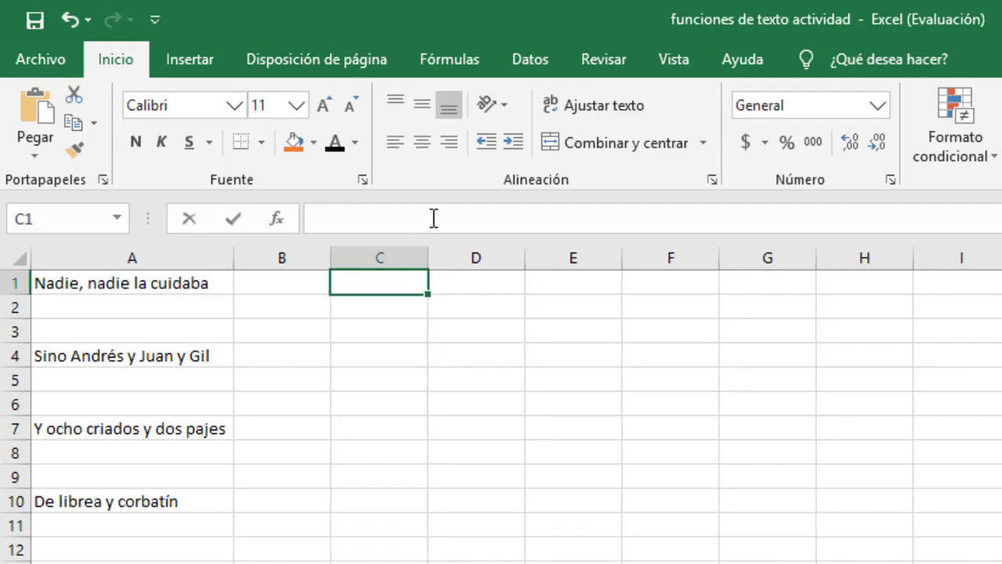
pyautogui.write('=ex')
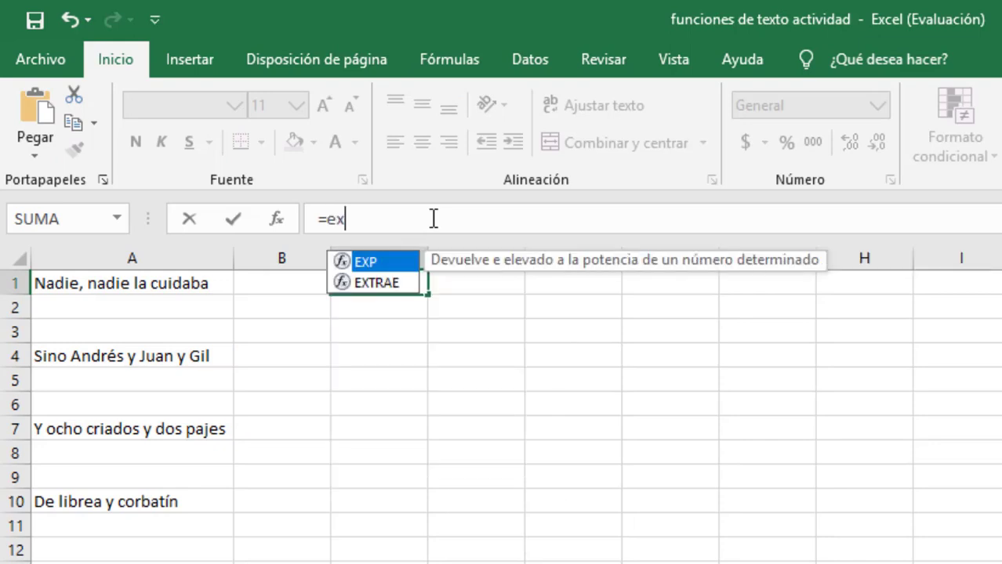
pyautogui.write('trae(')
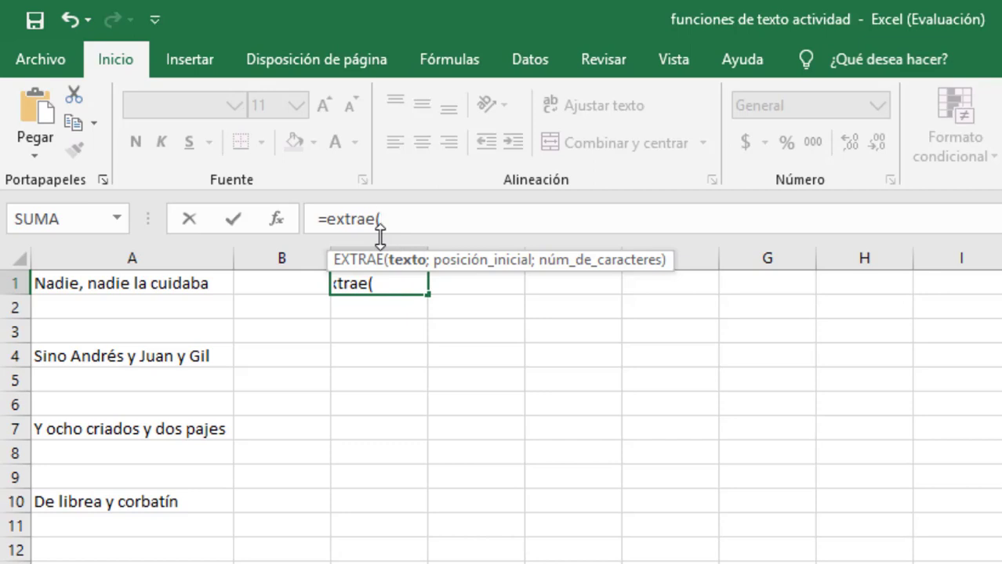
pyautogui.click(140, 285)
pyautogui.write(';')
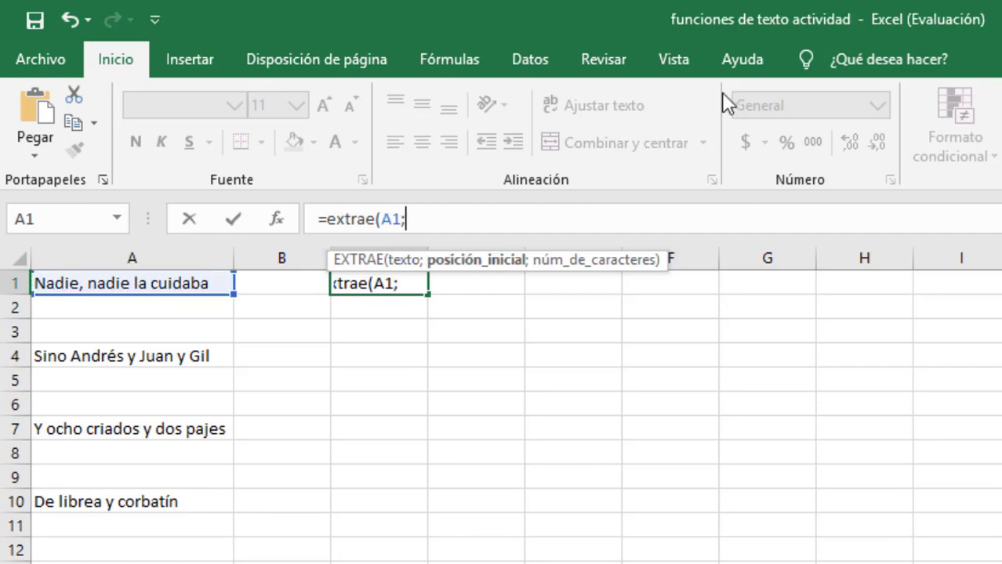
pyautogui.write('1;')
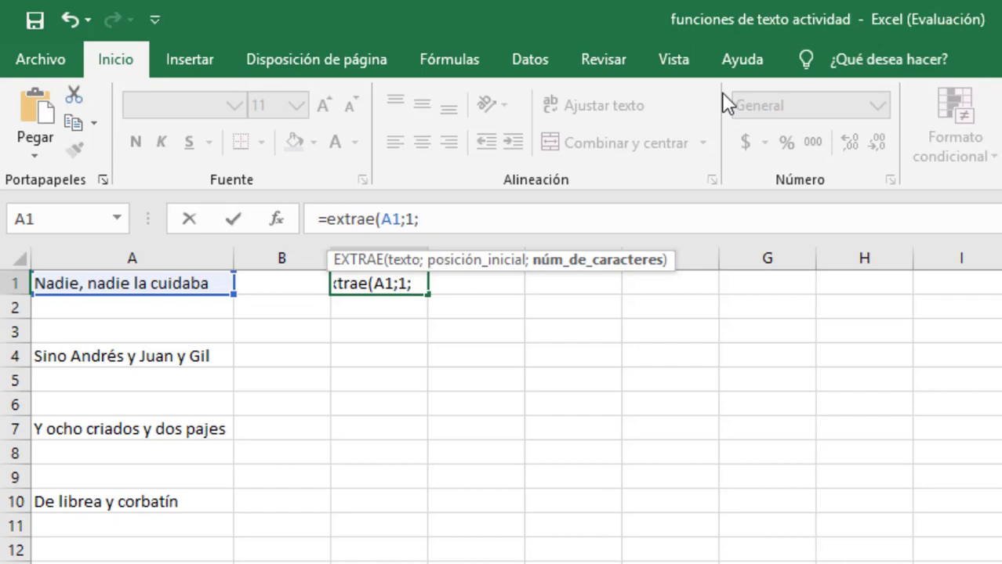
pyautogui.write('5)')
pyautogui.press('Return')
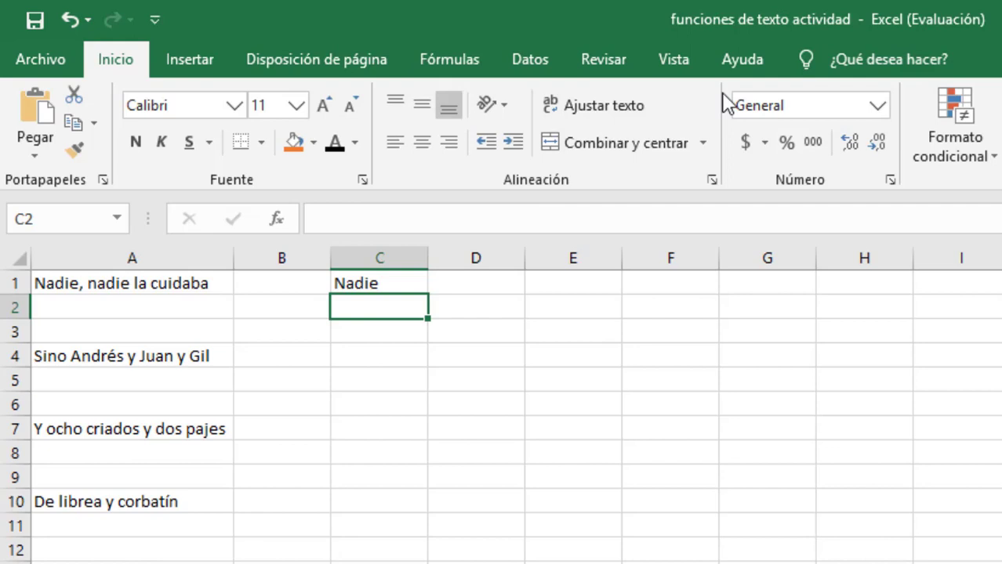
# Enter =extrae(A4;4;7) in C4 to extract seven characters from the verse in A4 starting at position 4.
pyautogui.press('Up')
pyautogui.press('Down')
pyautogui.press('Down')
pyautogui.press('Down')
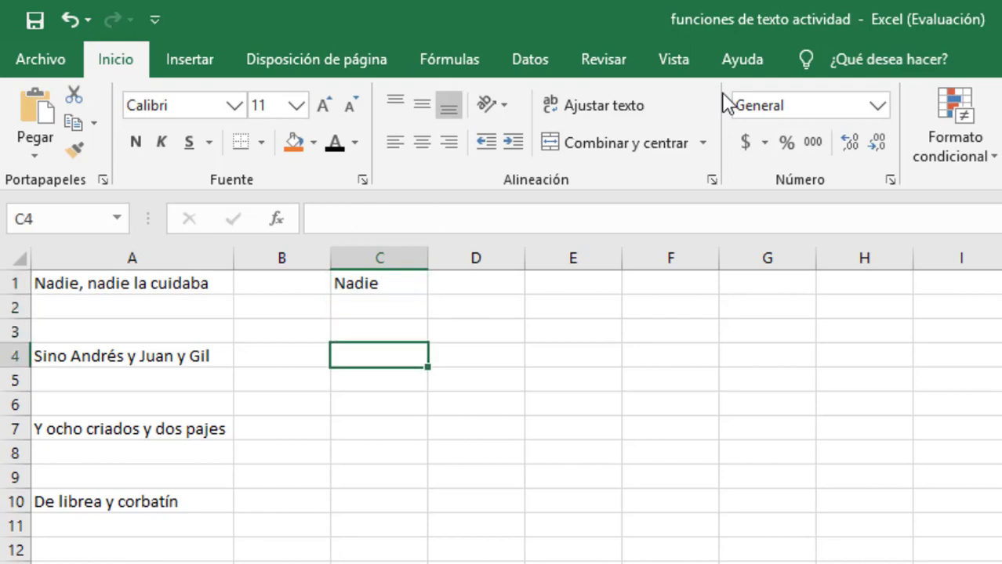
pyautogui.write('=extrae(')
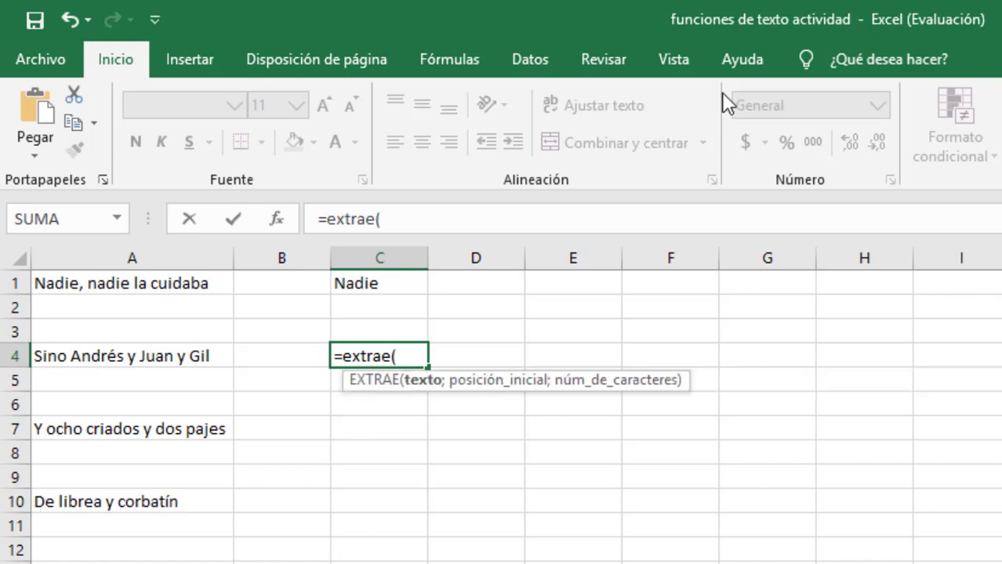
pyautogui.click(135, 356)
pyautogui.write(';')
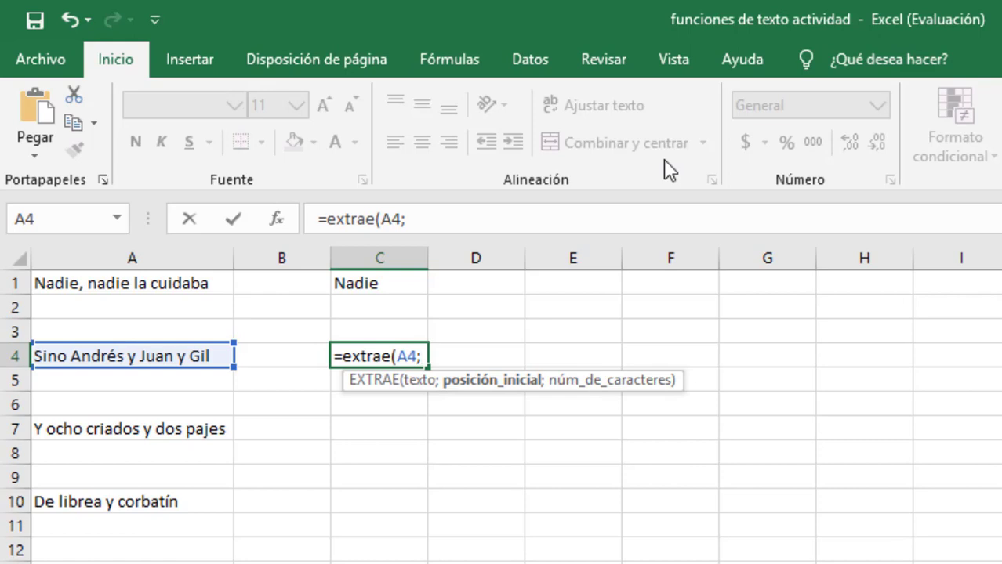
pyautogui.write('4;')
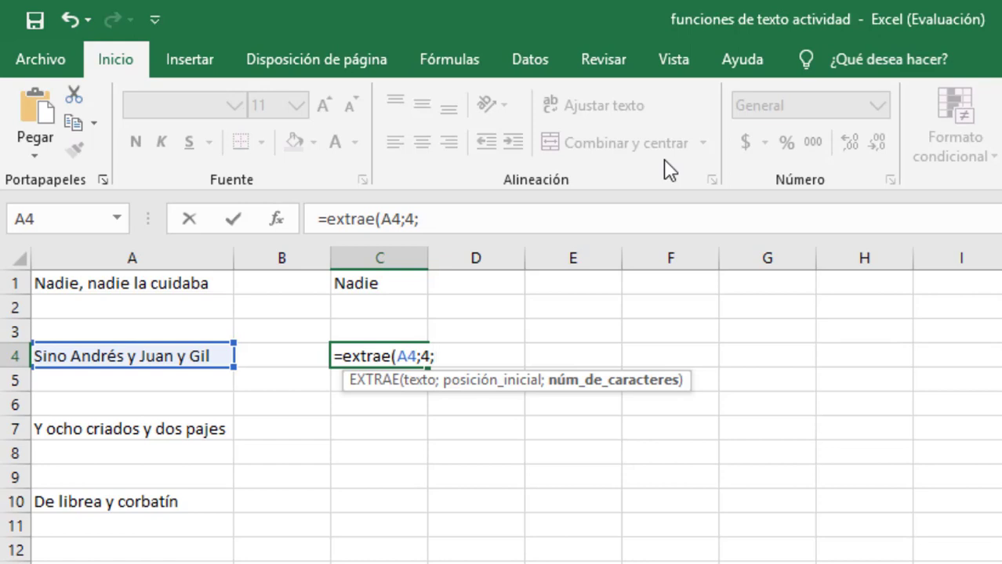
pyautogui.write('7)')
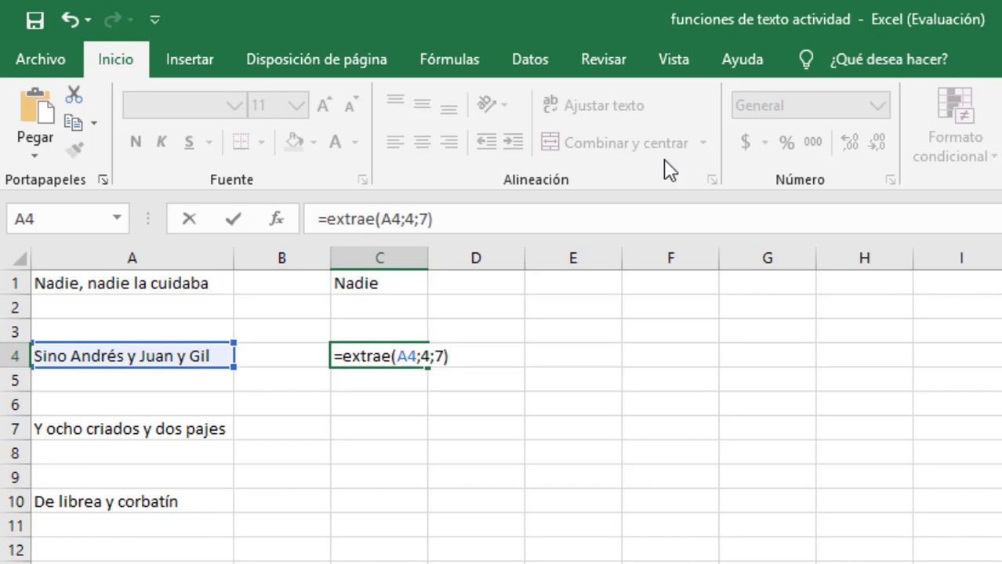
pyautogui.press('Return')
pyautogui.click(476, 429)
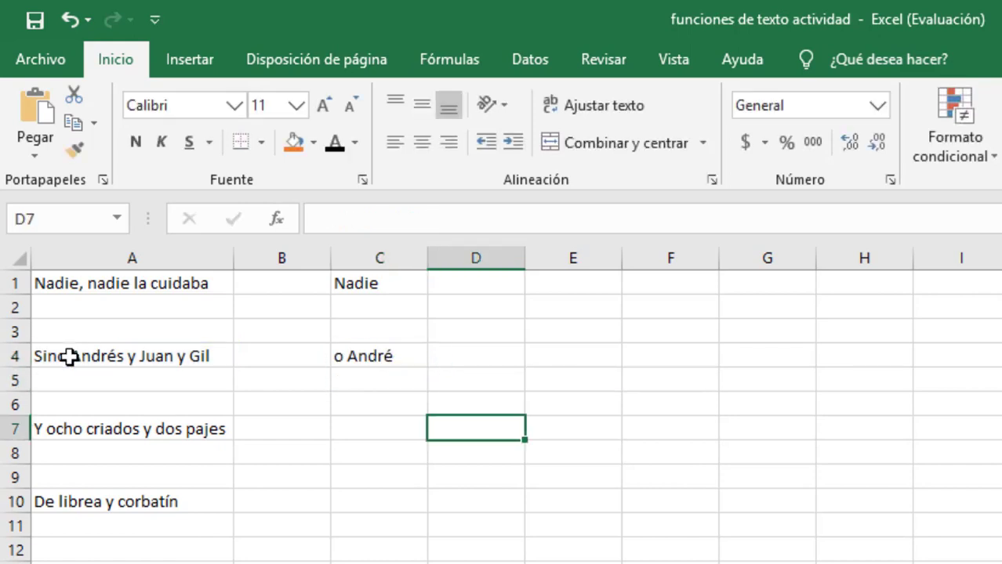
pyautogui.click(385, 362)
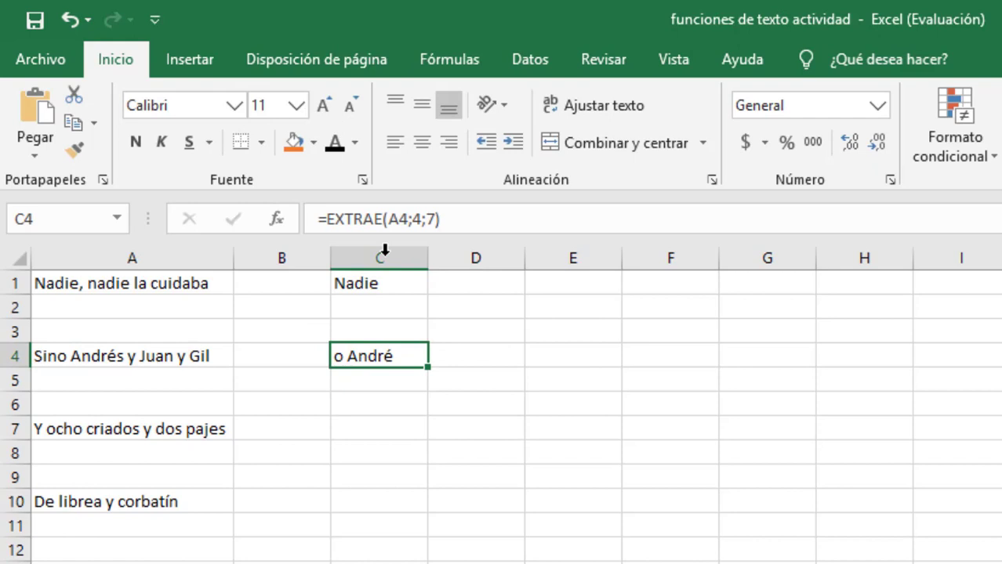
# Change the starting position in the C4 EXTRAE formula to 5, giving =EXTRAE(A4;5;7).
pyautogui.click(416, 219)
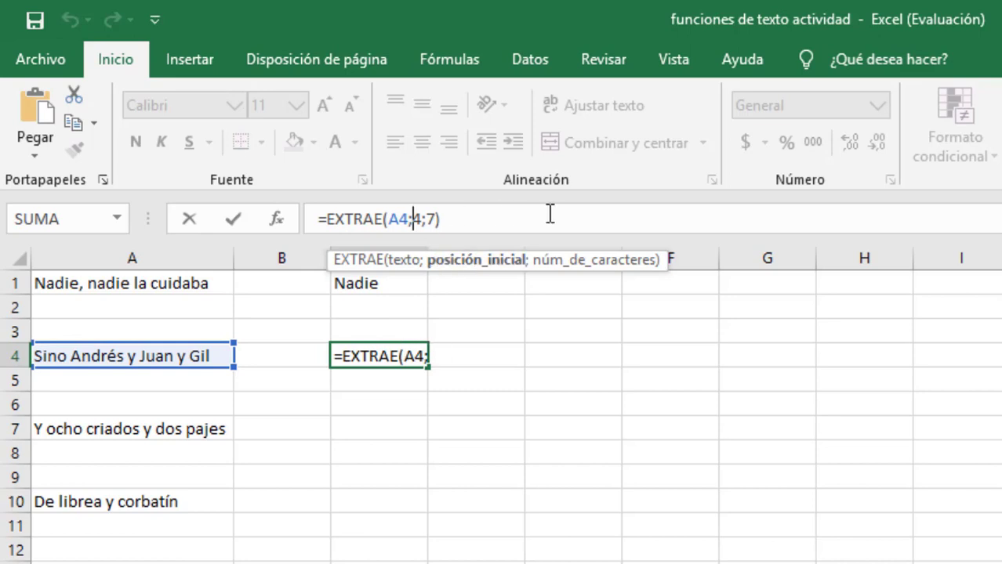
pyautogui.press('Right')
pyautogui.press('BackSpace')
pyautogui.write('5')
pyautogui.press('Right')
pyautogui.press('Right')
pyautogui.press('Right')
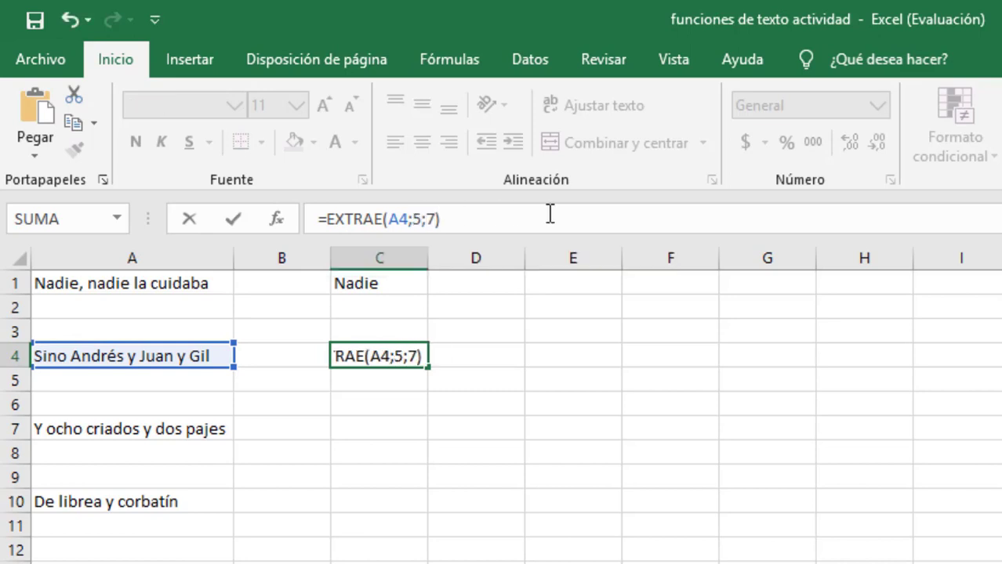
pyautogui.press('Return')
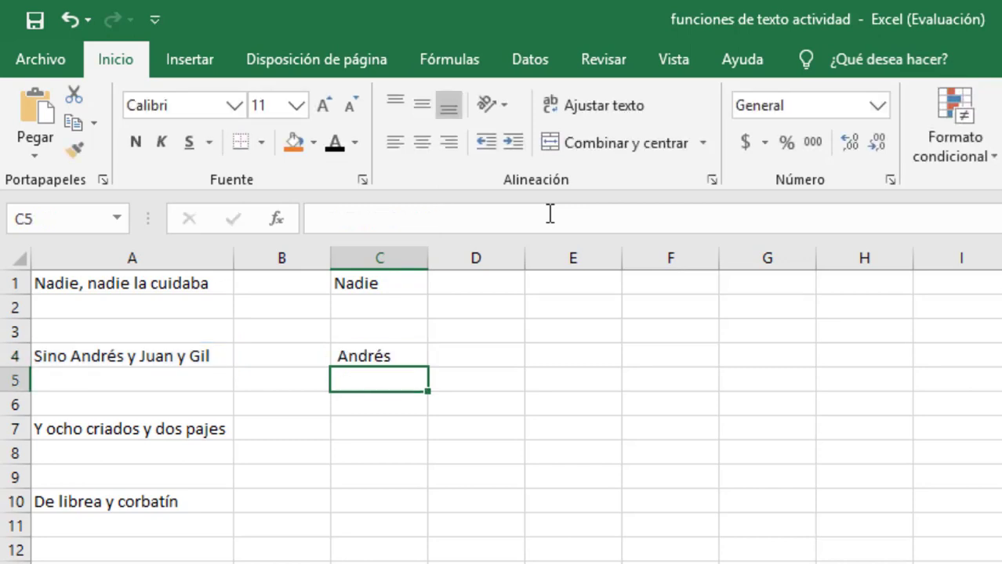
# Enter =extrae(A7;3;4) in C7 to extract four characters from "Y ocho criados y dos pajes" starting at position 3.
pyautogui.press('Up')
pyautogui.press('Down')
pyautogui.press('Down')
pyautogui.press('Down')
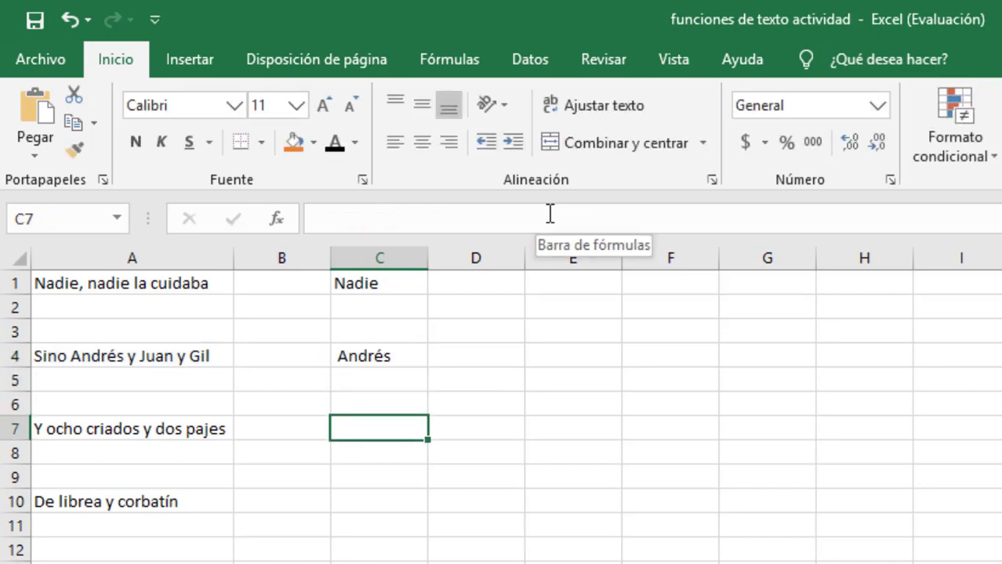
pyautogui.click(551, 213)
pyautogui.write('=')
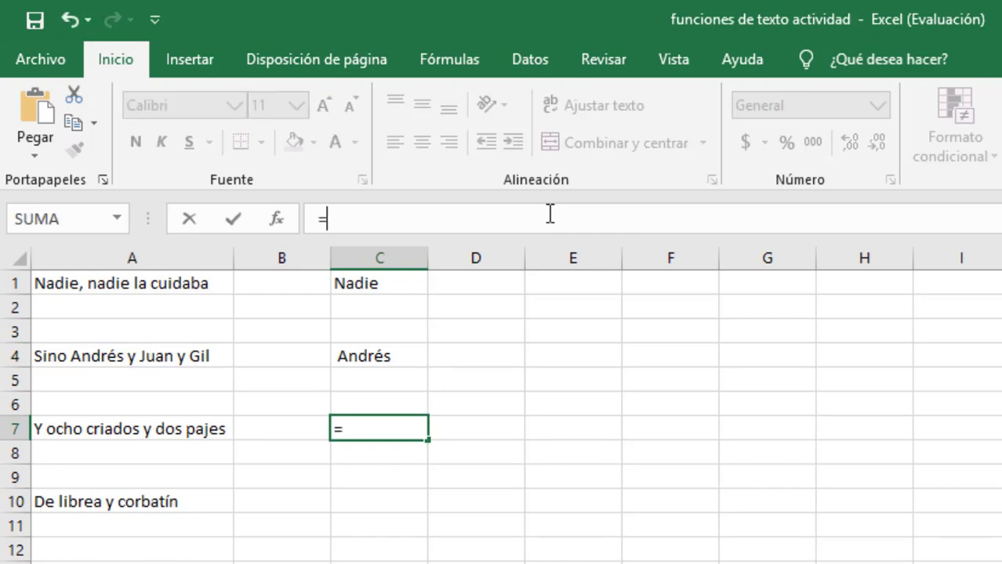
pyautogui.write('extrae')
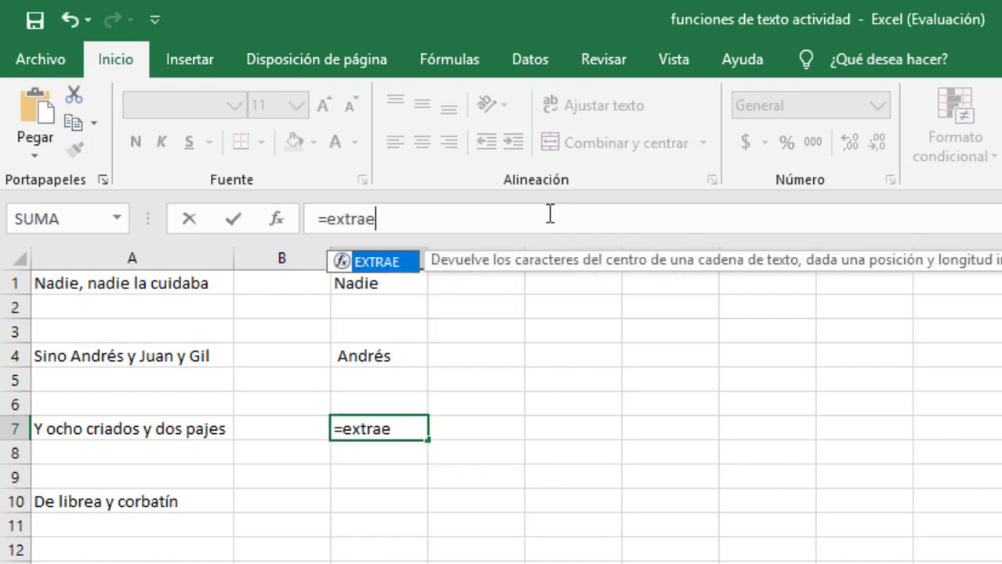
pyautogui.write('(')
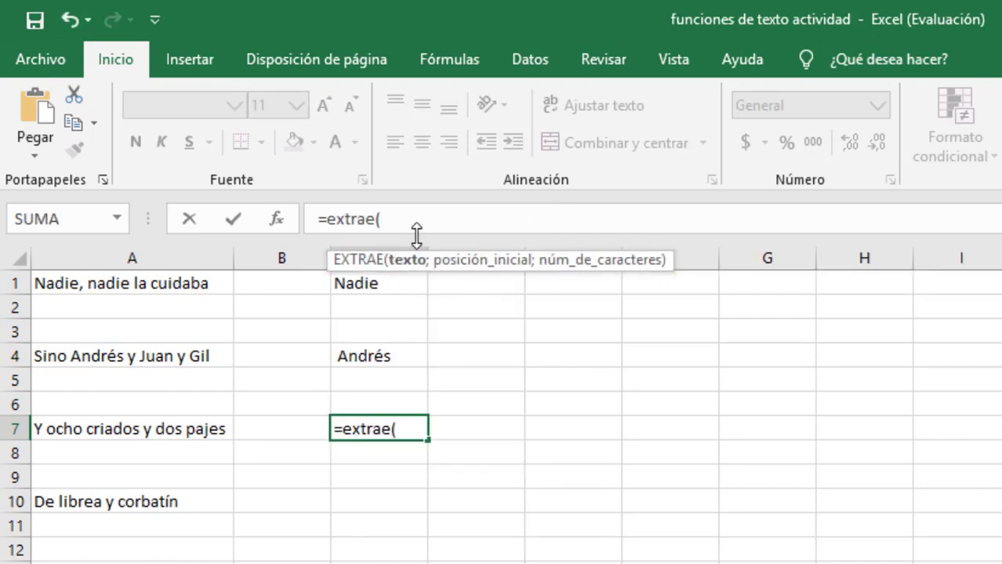
pyautogui.click(125, 424)
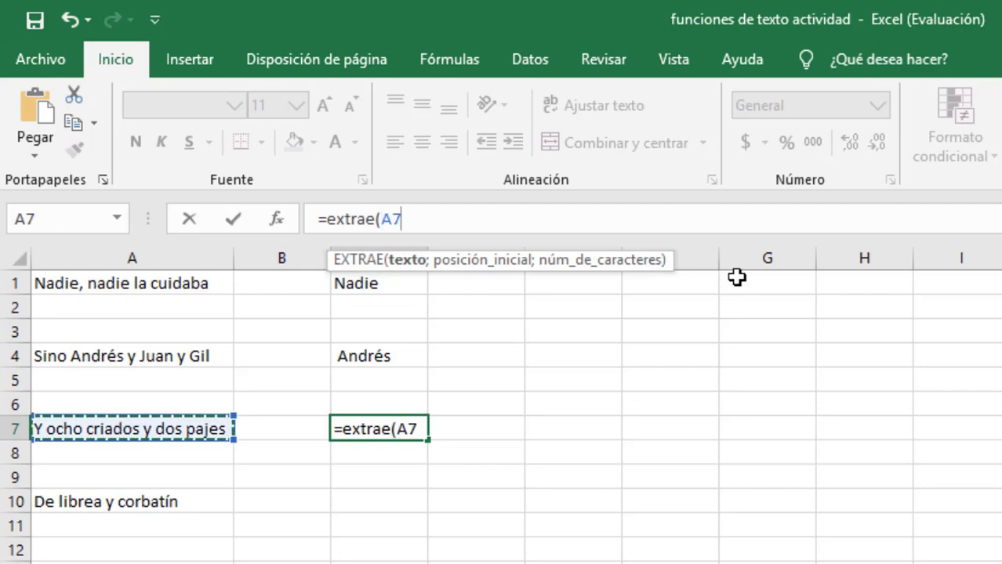
pyautogui.write(';')
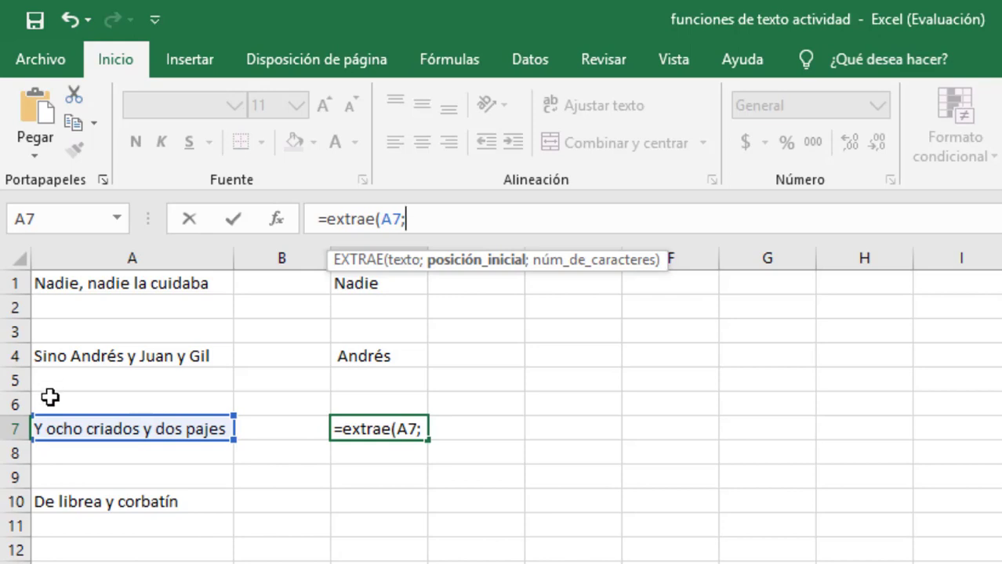
pyautogui.write('3;')
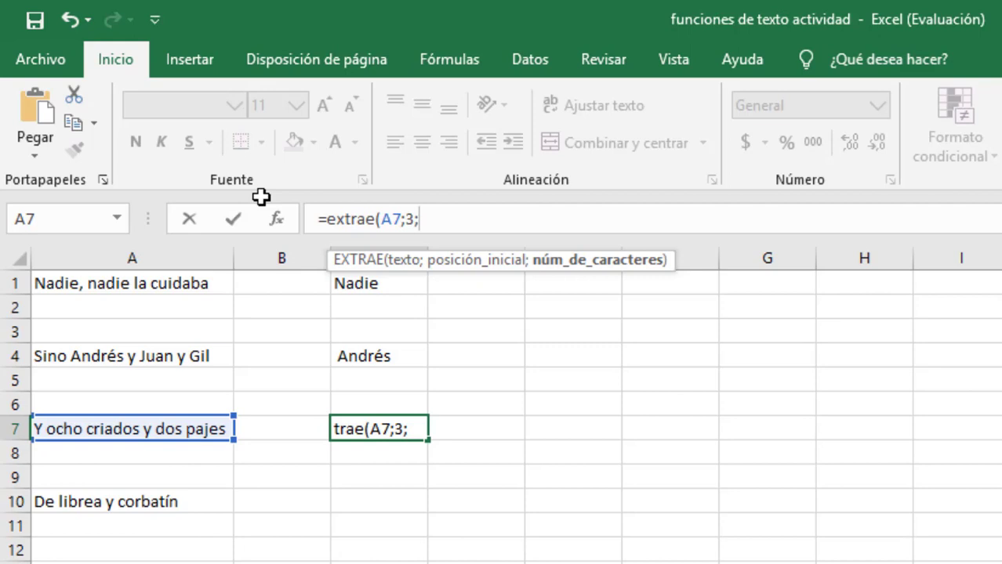
pyautogui.write('4)')
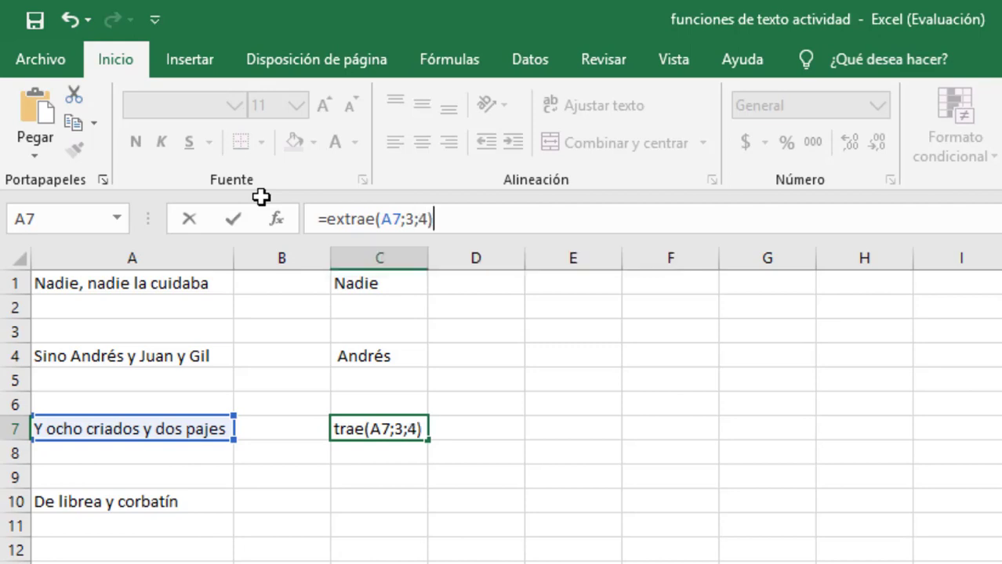
pyautogui.press('Return')
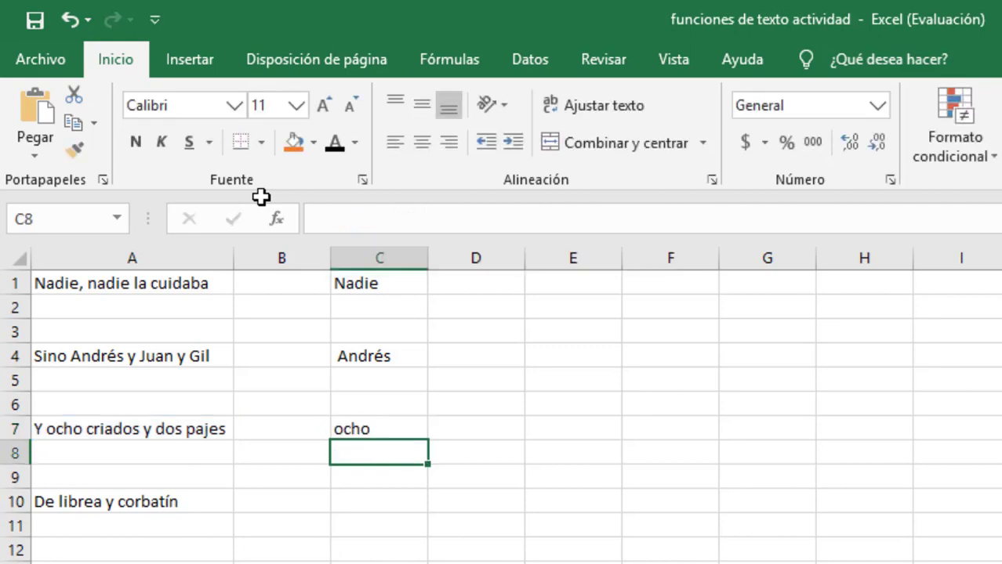
# Enter =extrae(A10;4;17) in C10 to extract 17 characters from "De librea y corbatín" starting at position 4.
pyautogui.press('Down')
pyautogui.press('Down')
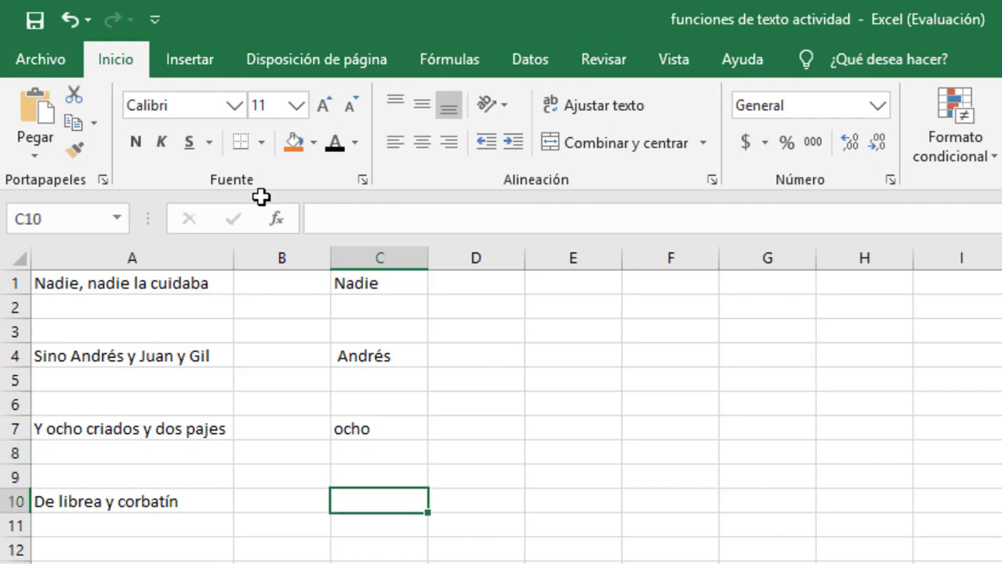
pyautogui.click(379, 217)
pyautogui.write('=')
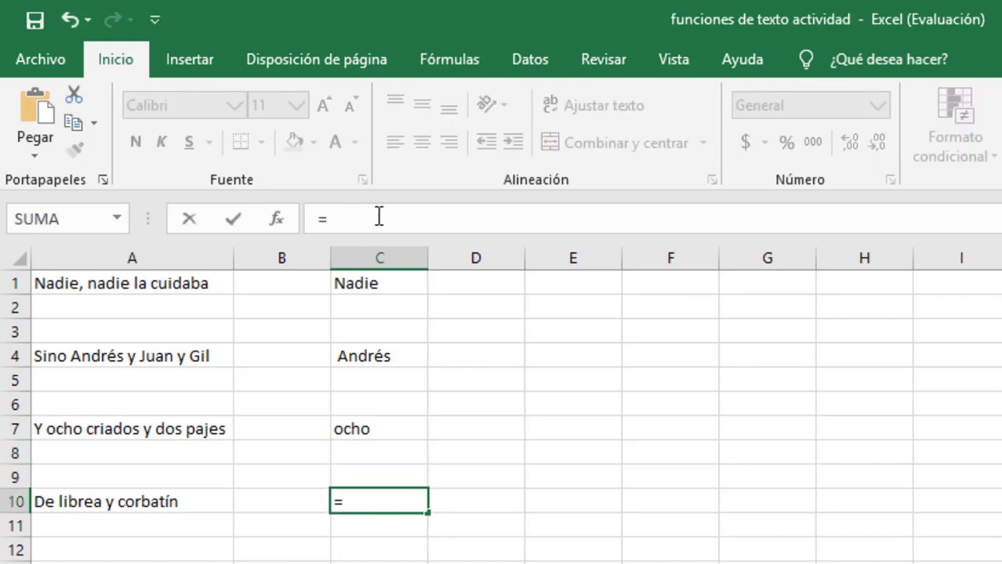
pyautogui.write('extrae(')
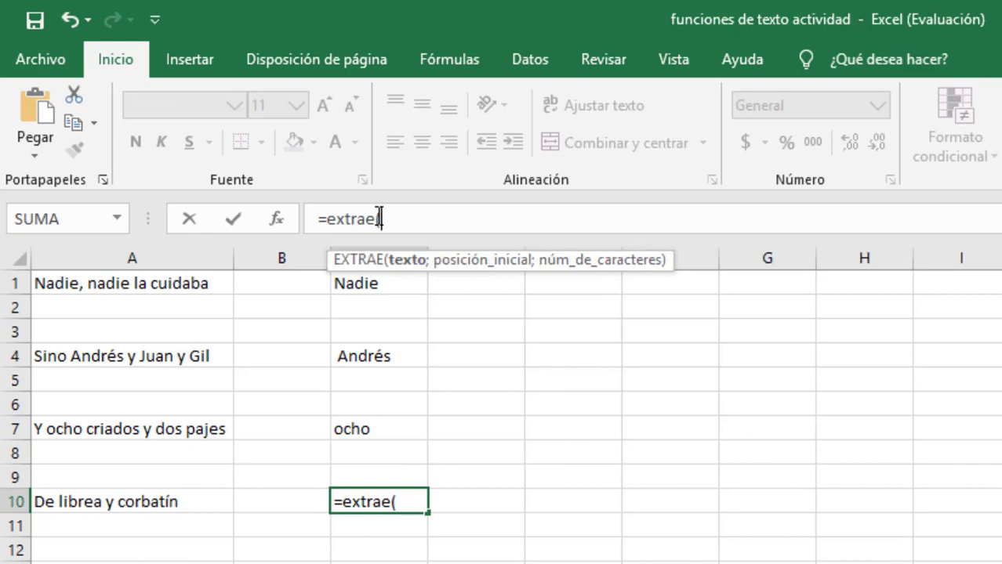
pyautogui.click(141, 502)
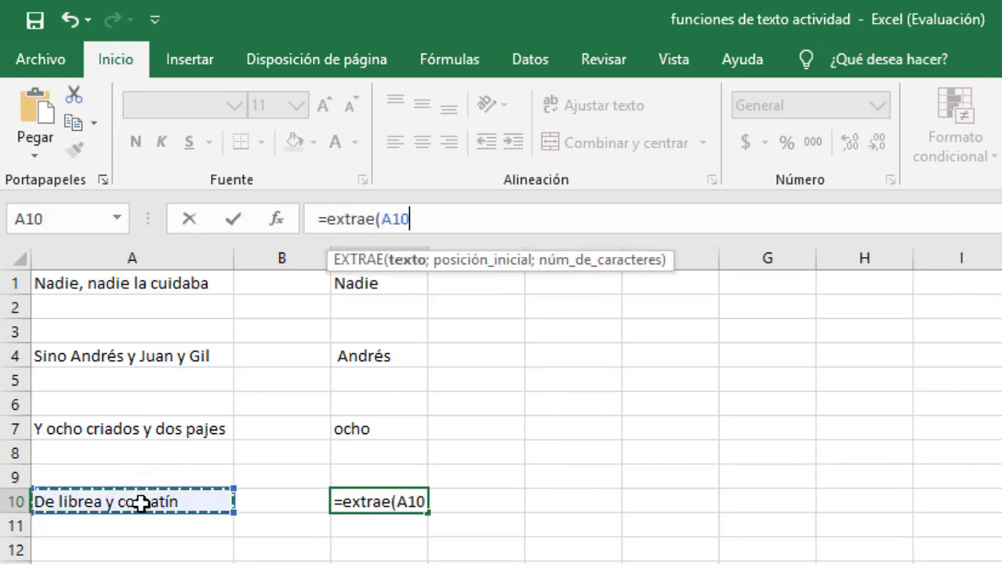
pyautogui.write(';')
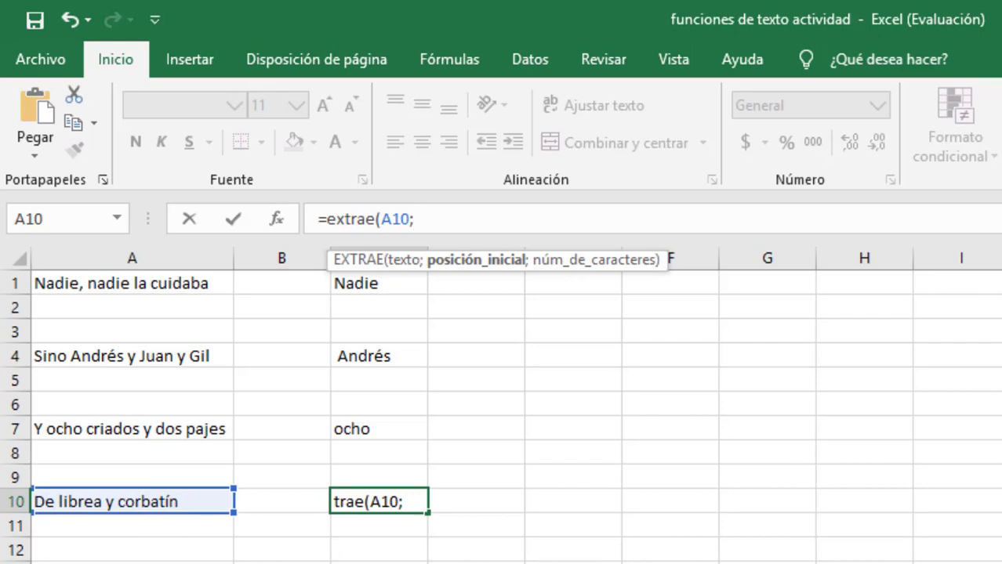
pyautogui.write('4;')
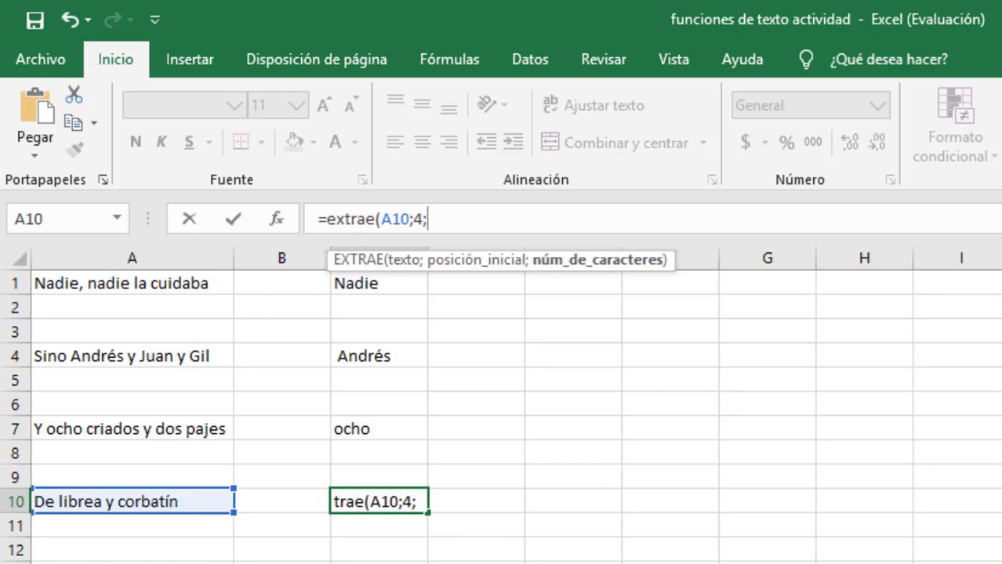
pyautogui.write('17')
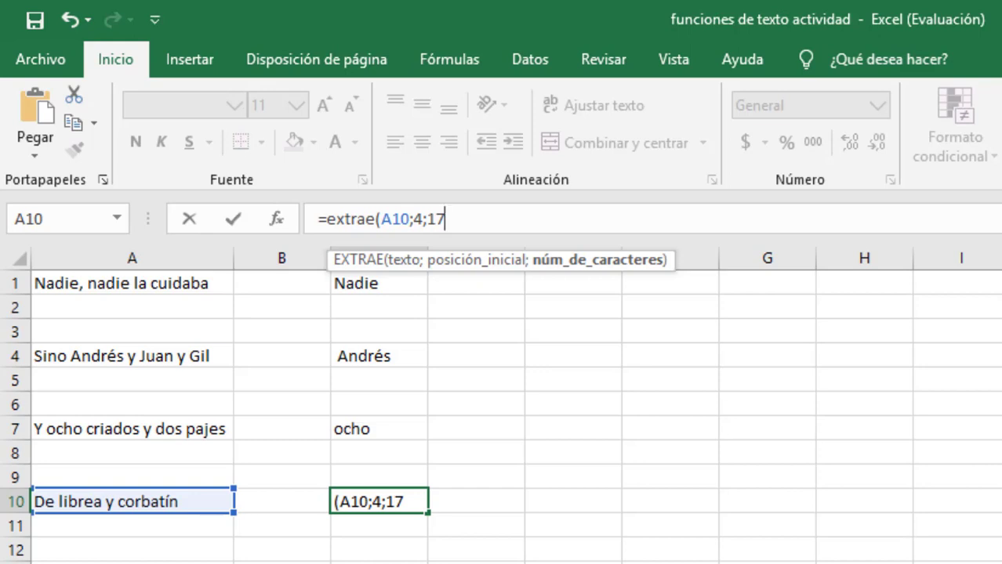
pyautogui.write(')')
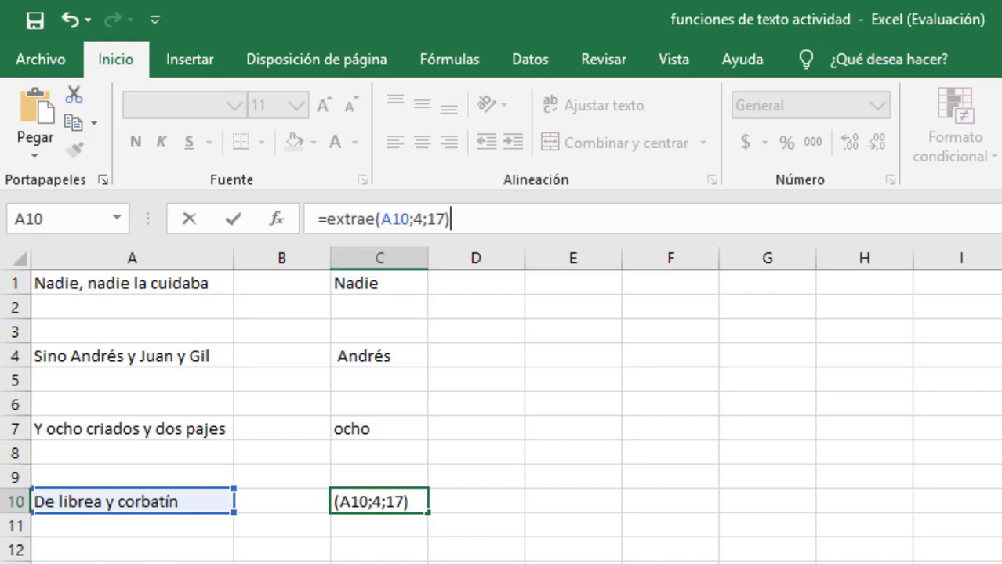
pyautogui.press('Return')
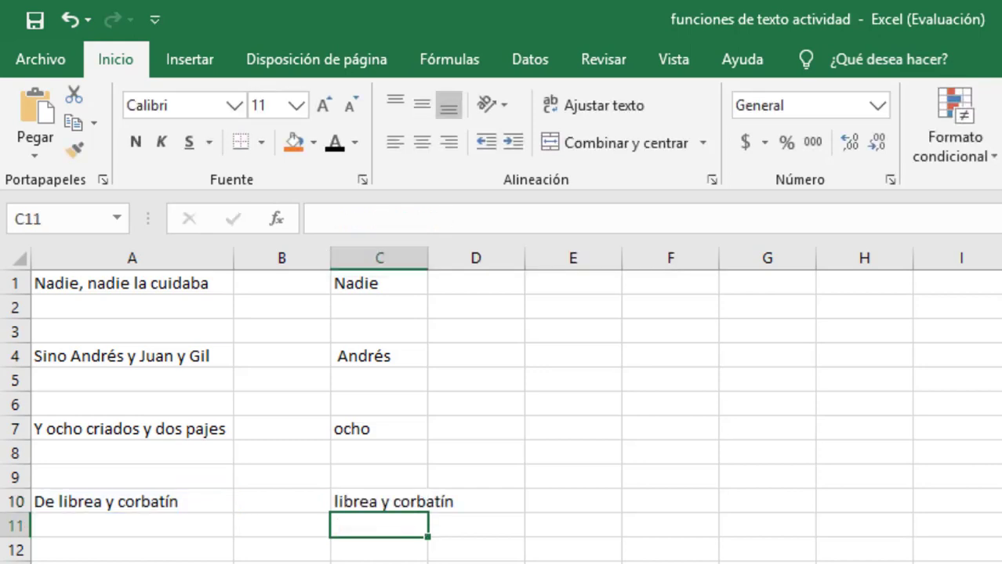